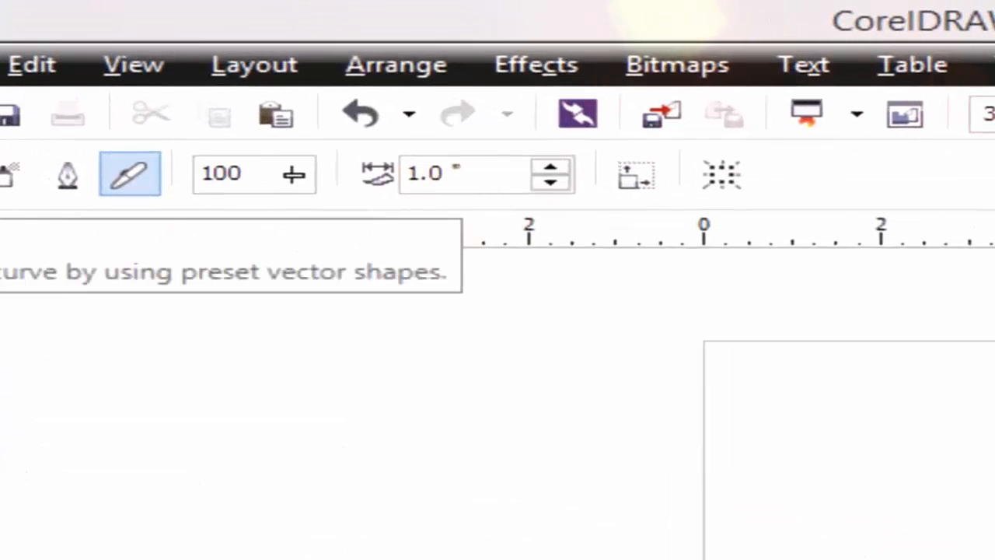
Step: Draw several wavy freehand strokes across the page using the Artistic Media Preset mode at 1.0 inch width
click(130, 173)
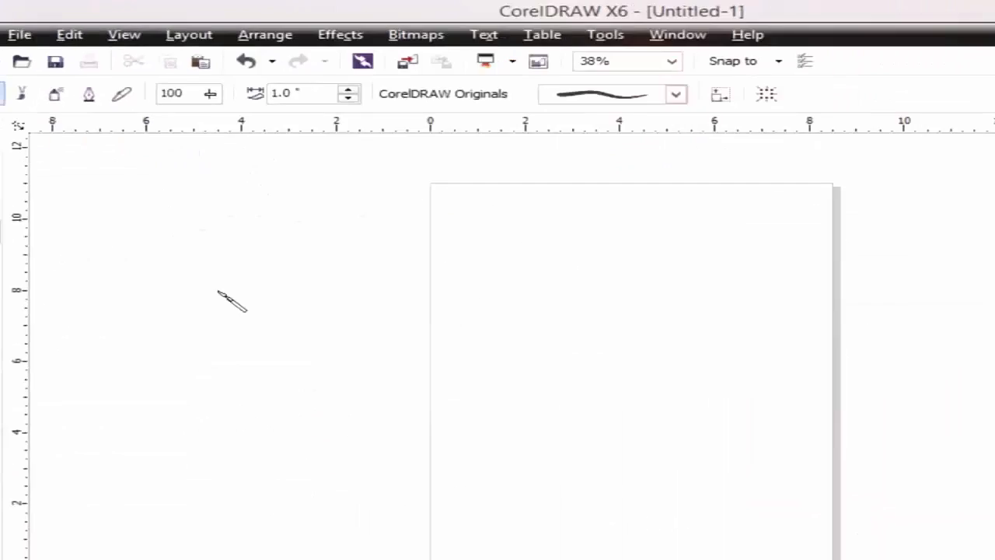
mouse_move(252, 239)
mouse_down()
mouse_move(319, 226)
mouse_move(613, 256)
mouse_up()
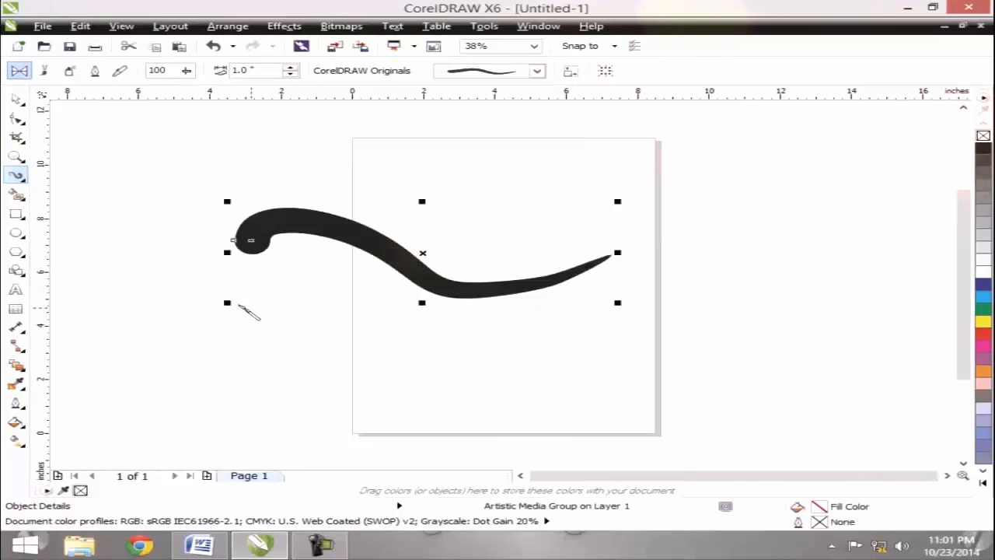
mouse_move(239, 303)
mouse_down()
mouse_move(533, 383)
mouse_move(594, 367)
mouse_up()
drag(648, 219, 472, 229)
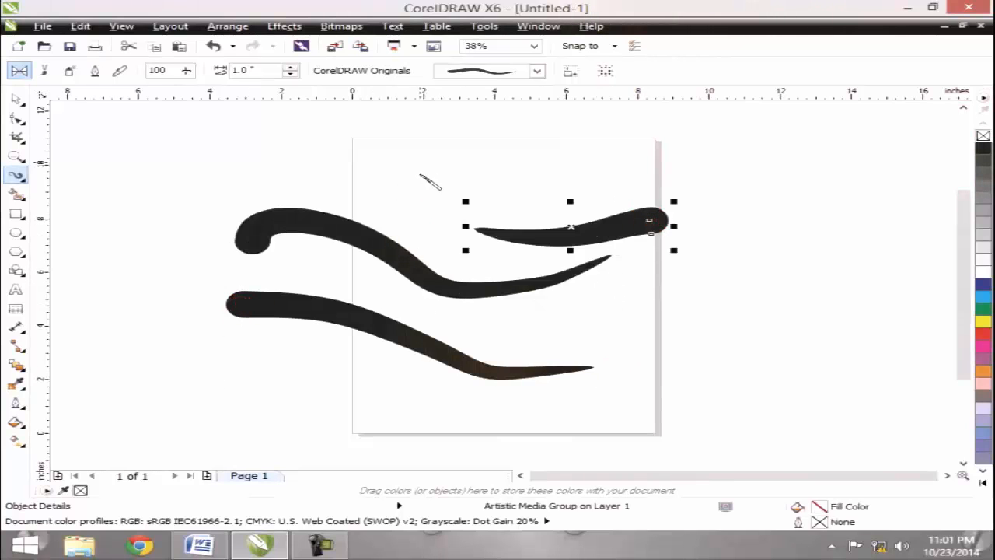
Step: Apply the flat-ended preset stroke pinched in the middle to the topmost stroke and draw two more strokes with it
click(536, 70)
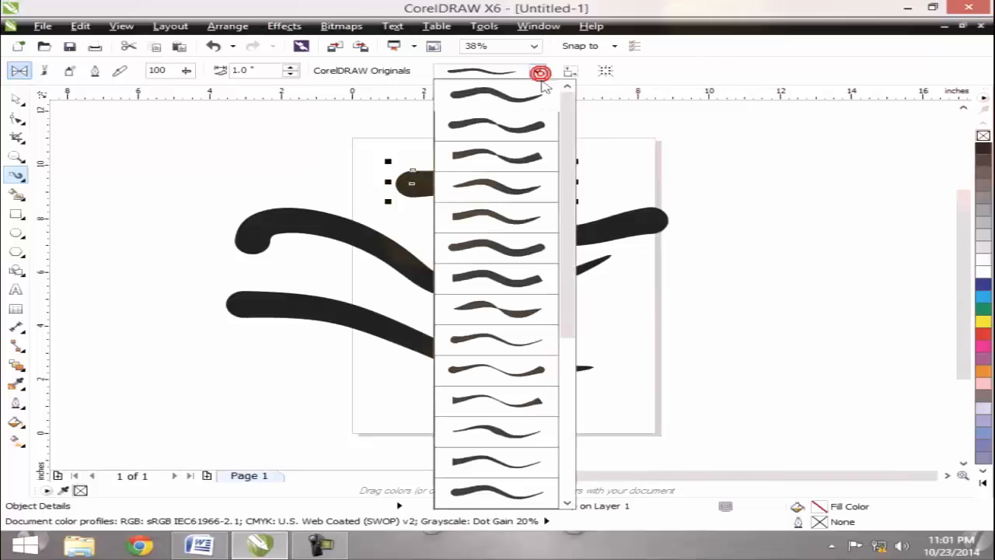
click(549, 170)
drag(691, 368, 838, 317)
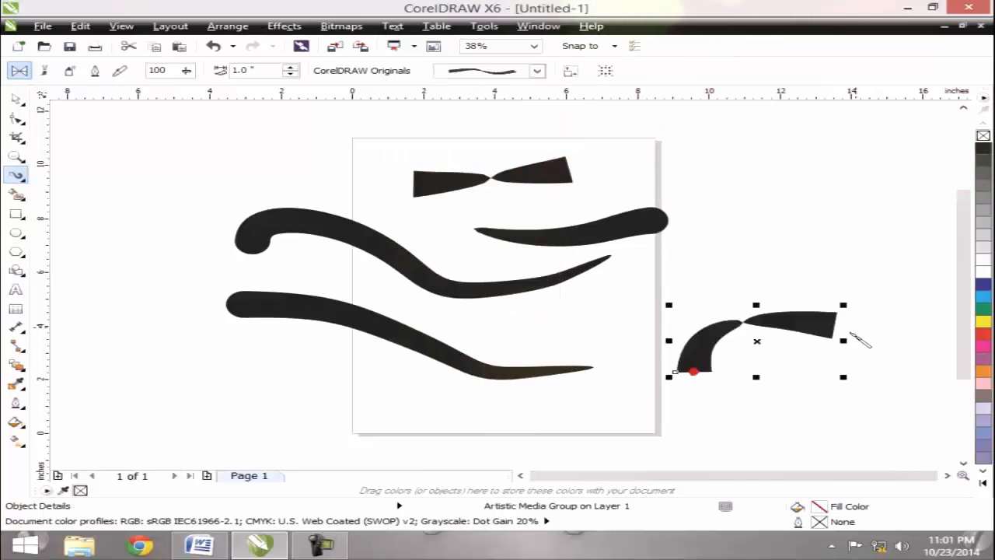
mouse_move(286, 373)
mouse_down()
mouse_move(344, 396)
mouse_move(585, 410)
mouse_up()
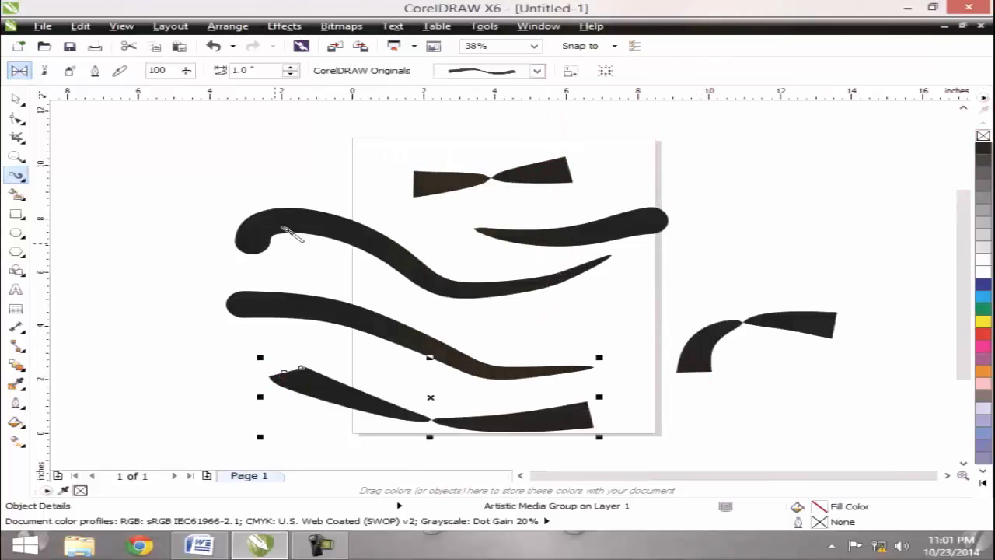
Step: Change the lowest stroke to the preset pointed at both ends and draw another arched stroke beyond the page's upper-left corner
click(537, 71)
click(494, 188)
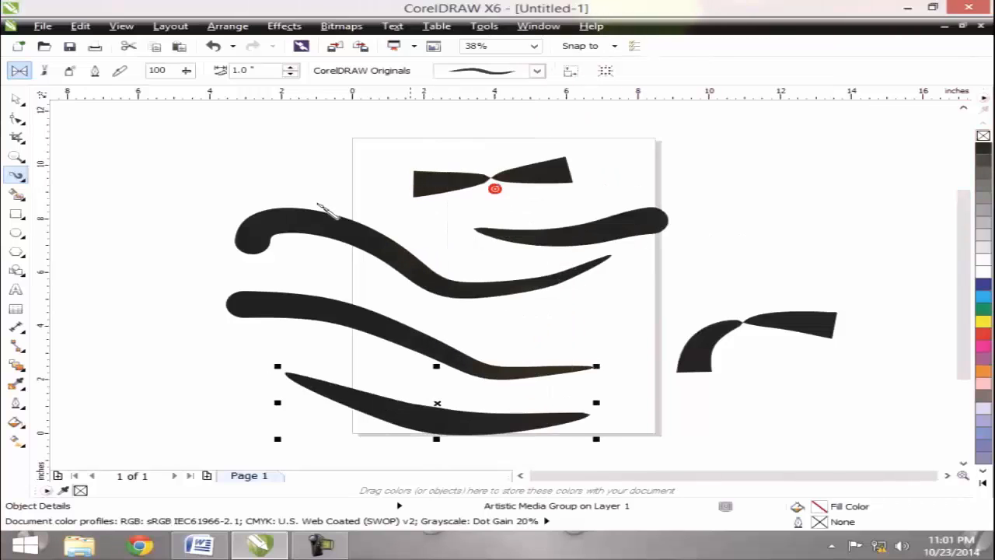
drag(324, 133, 321, 132)
Step: Pick another tapered preset from further down the list and draw a short curved stroke beside the page's lower-left corner
click(536, 71)
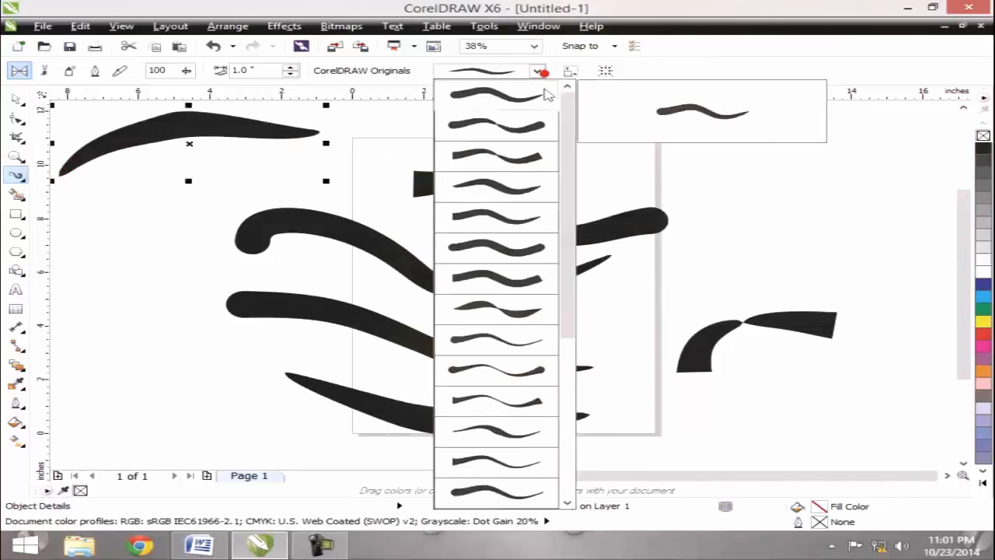
drag(568, 189, 605, 346)
click(472, 458)
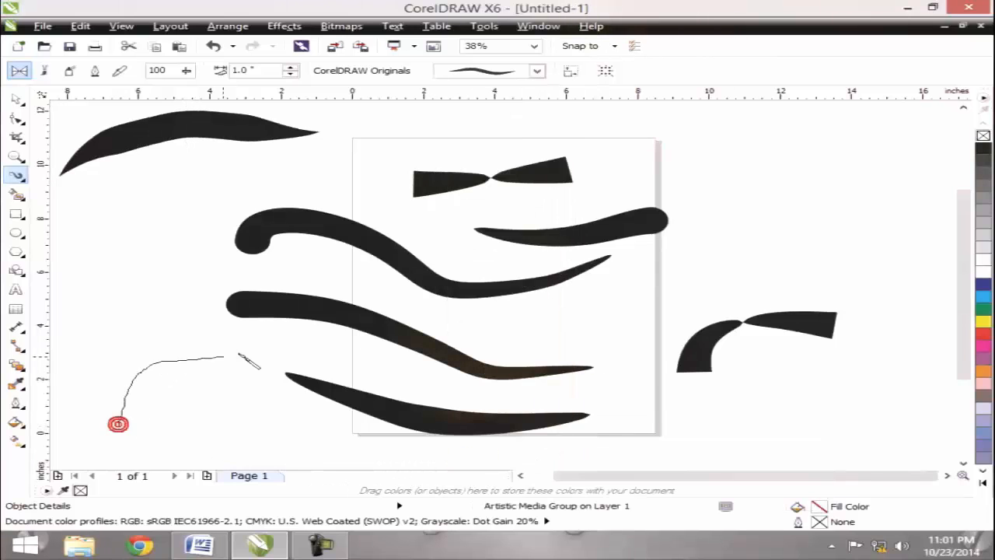
drag(239, 353, 253, 347)
Step: Select all the artistic media strokes in the drawing and delete them
key(space)
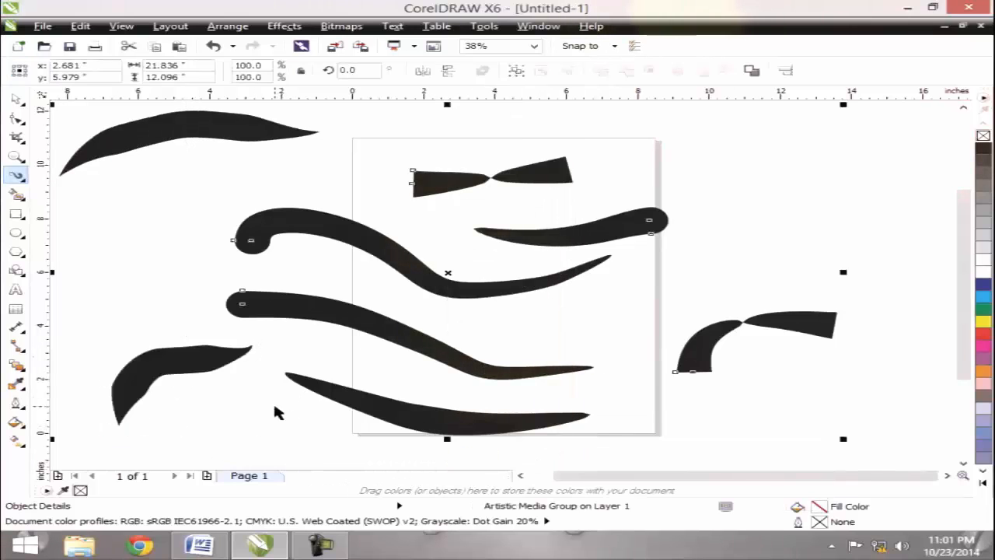
key(ctrl+a)
key(Delete)
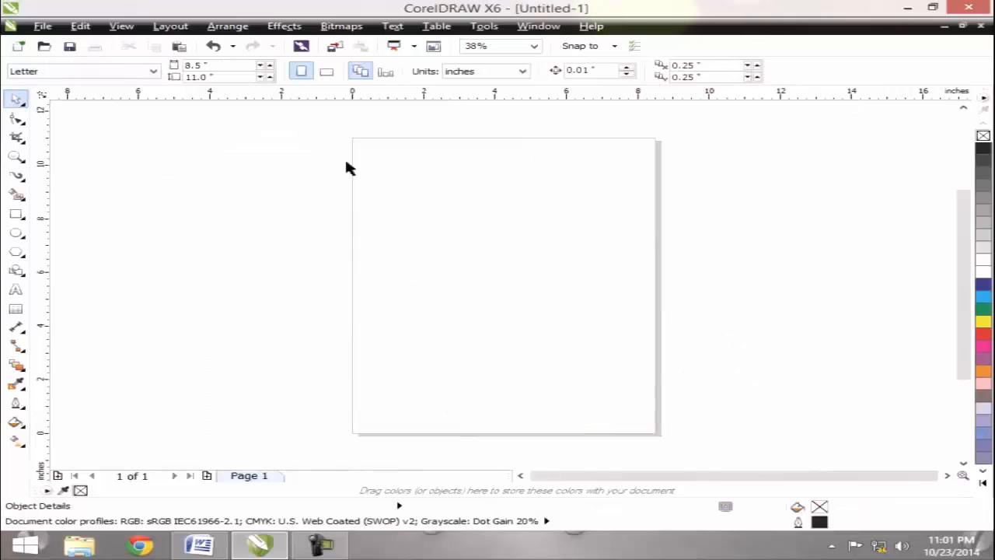
Step: Choose a tapered Artistic Media preset from further down the list and draw one long wavy stroke crossing the page's left edge
click(16, 178)
click(458, 74)
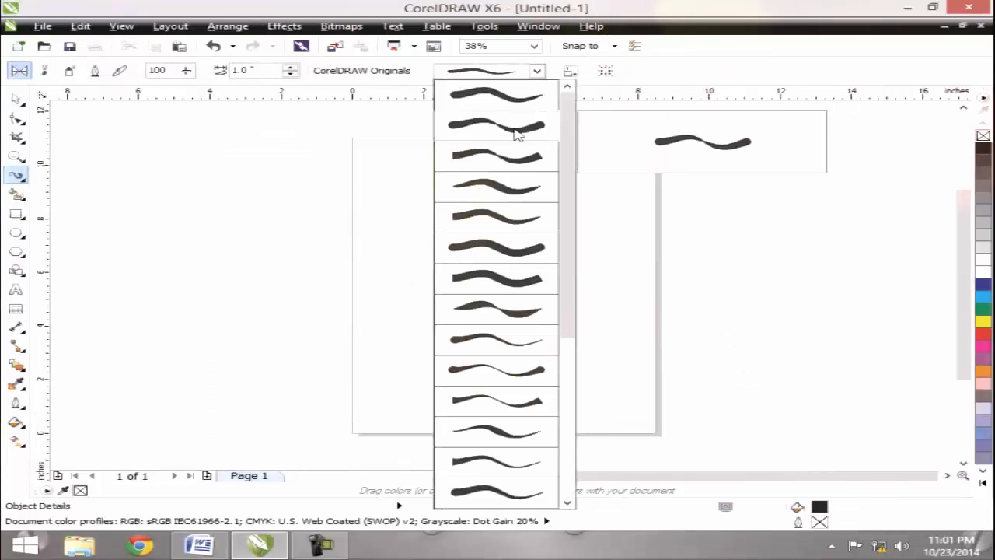
mouse_move(559, 178)
mouse_down()
mouse_move(564, 355)
mouse_move(564, 346)
mouse_up()
click(518, 464)
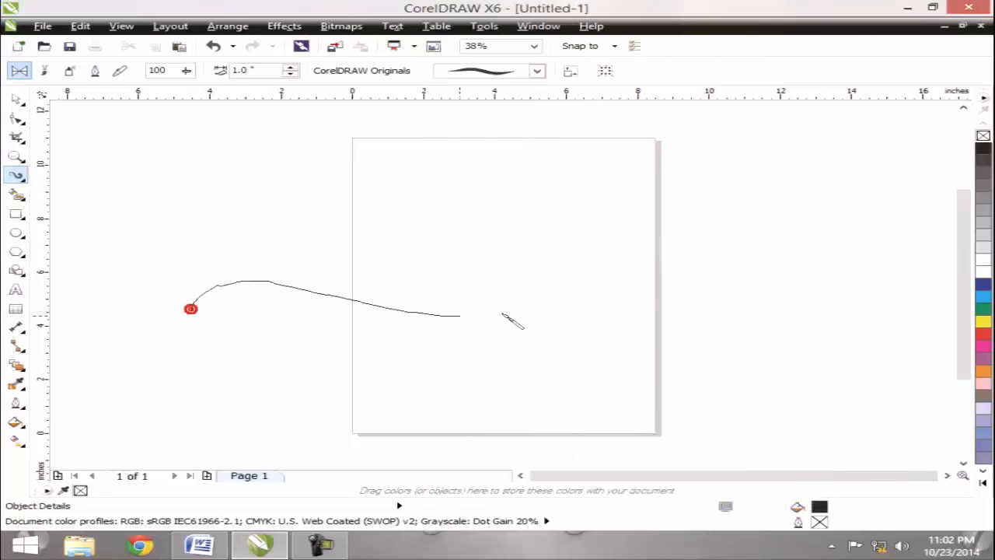
drag(502, 314, 580, 253)
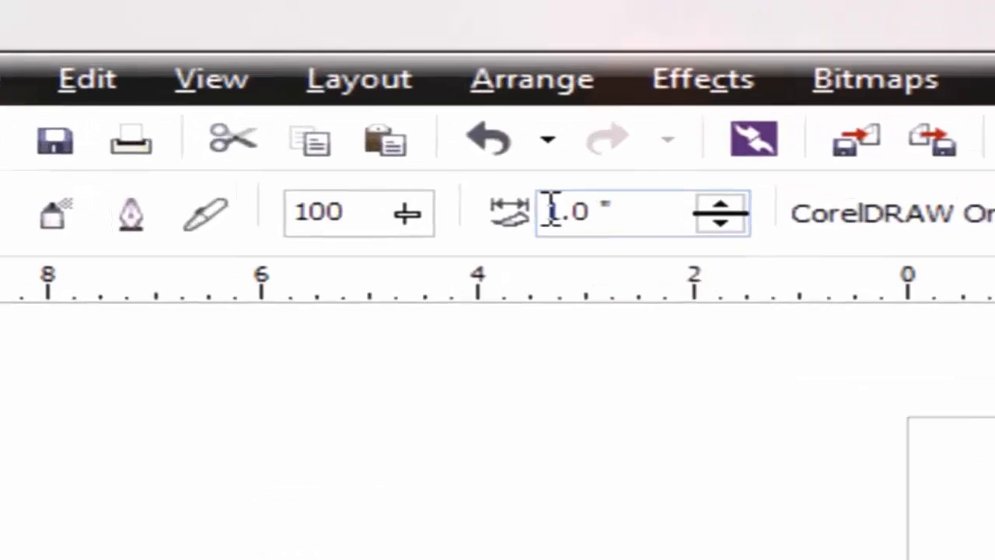
Step: Set the wavy stroke's width to 2.0 inches and draw two more strokes above it at that width
double_click(578, 213)
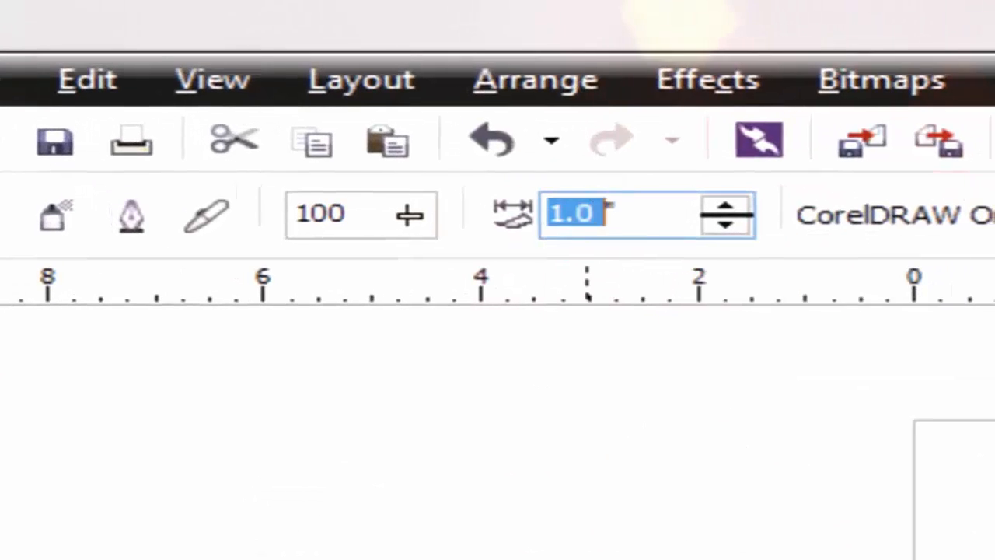
text(2)
key(Return)
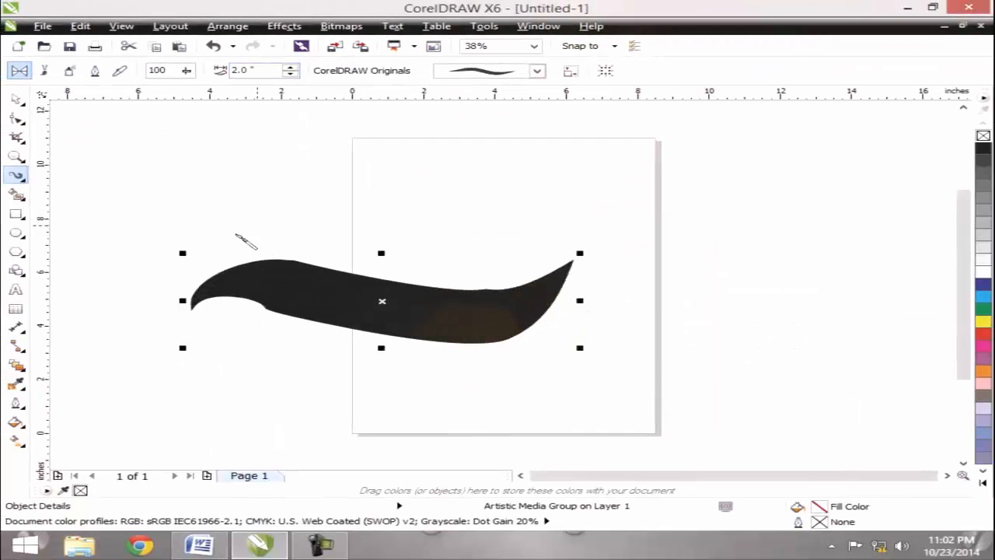
drag(505, 178, 591, 165)
mouse_move(266, 203)
mouse_down()
mouse_move(518, 241)
mouse_move(600, 226)
mouse_up()
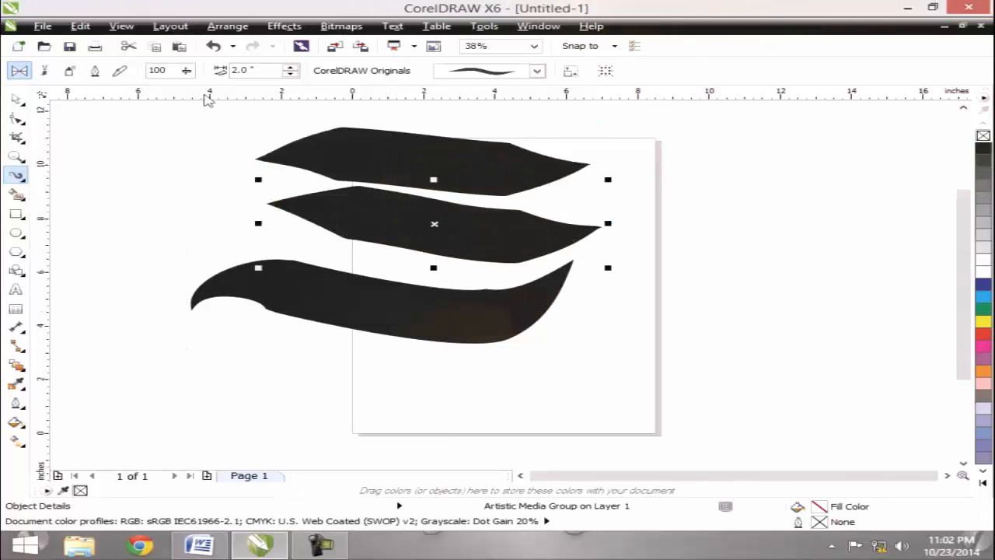
Step: Set the selected middle stroke's width to 1.0 inch and draw another stroke below the others at that width
text(1)
key(Return)
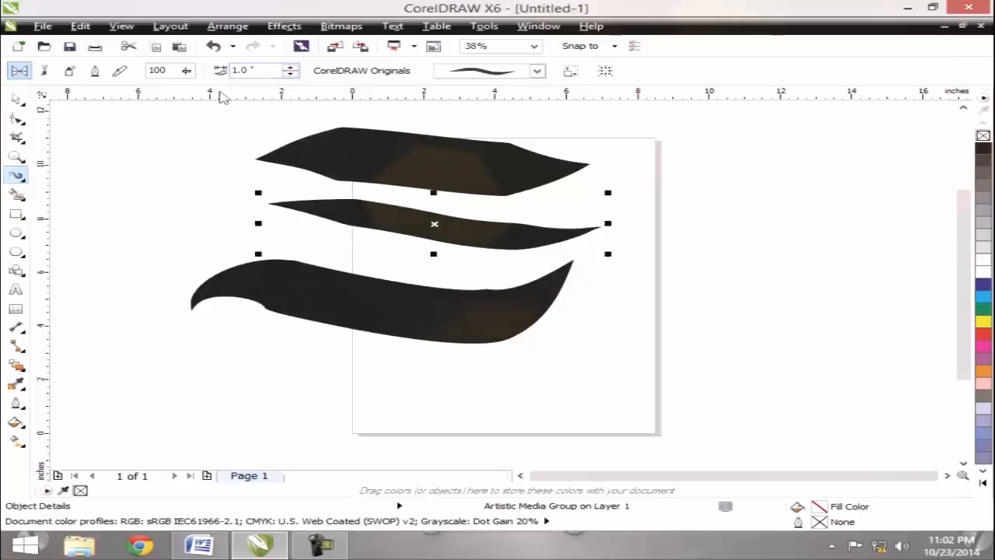
drag(191, 357, 494, 426)
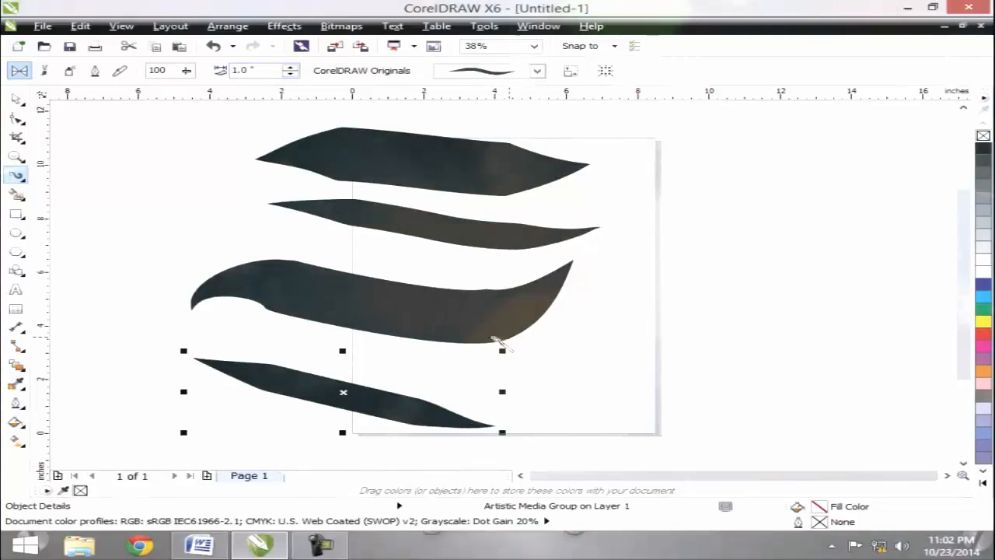
Step: Try a short stroke beside the page with freehand smoothing at 62, undo it and reset the smoothing to 100
click(187, 71)
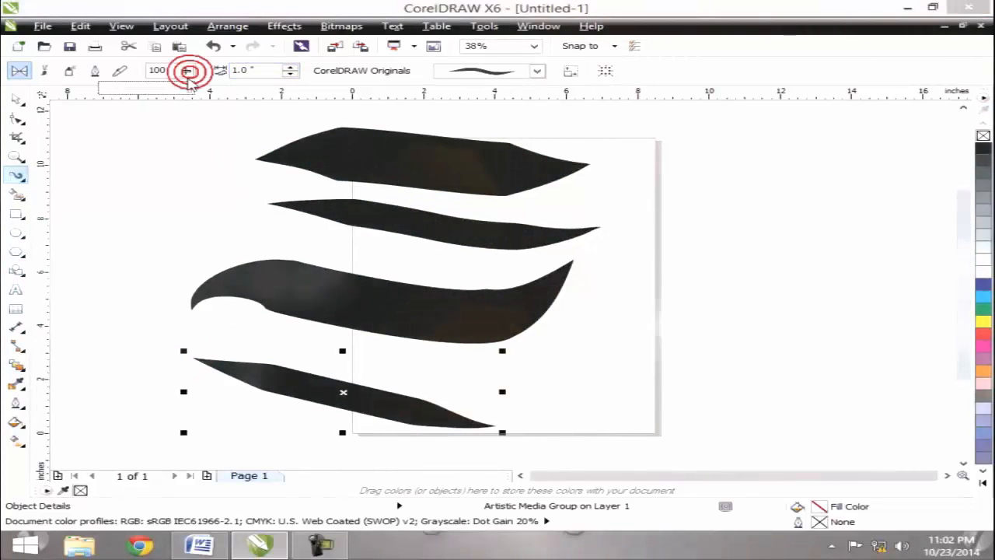
drag(192, 89, 163, 89)
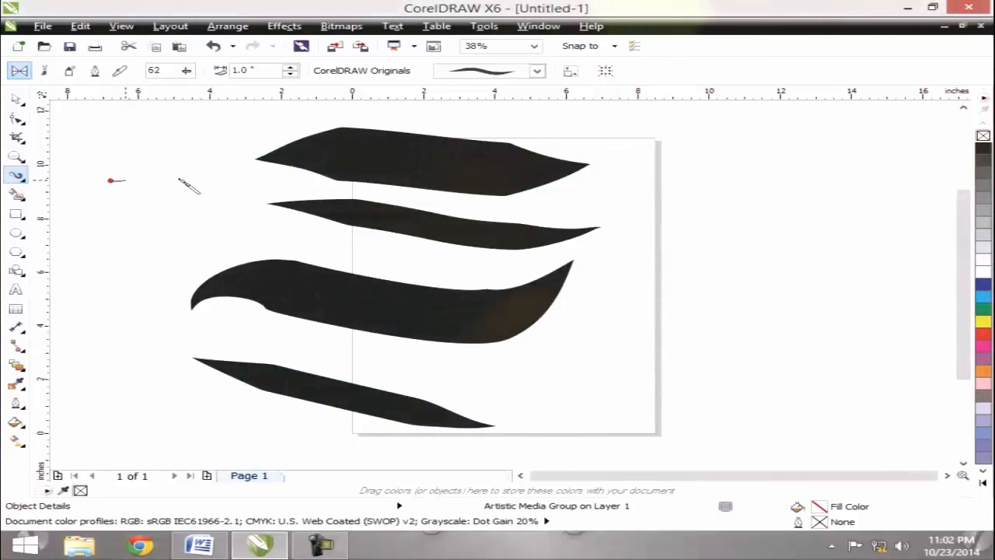
drag(113, 181, 241, 210)
key(ctrl+z)
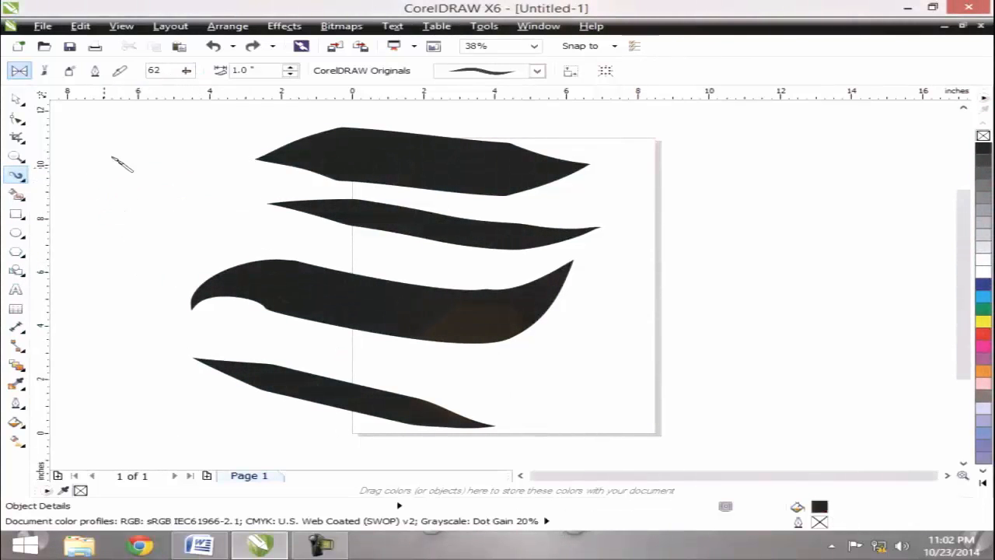
click(185, 71)
drag(185, 74, 225, 101)
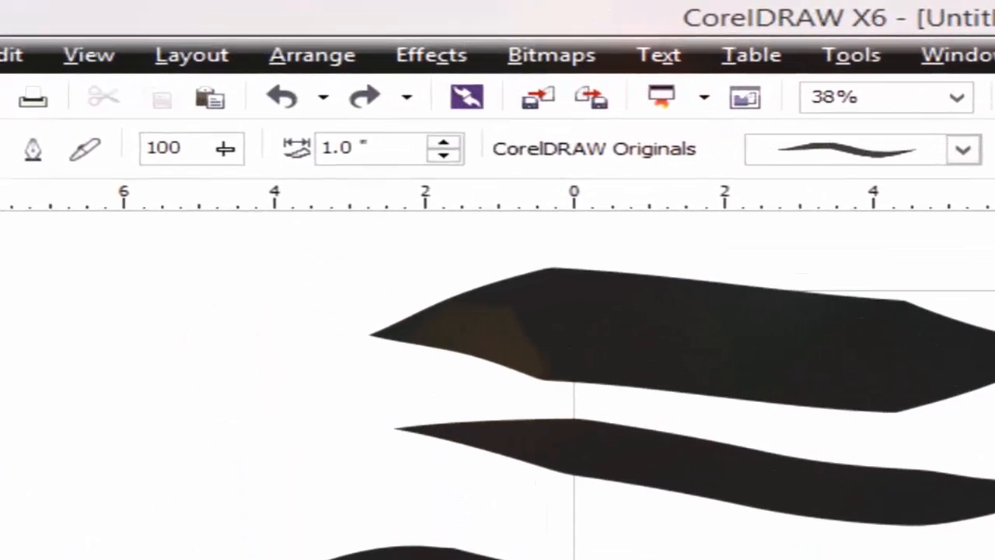
Step: Switch Artistic Media to Brush mode and choose the Artistic brush category
click(0, 149)
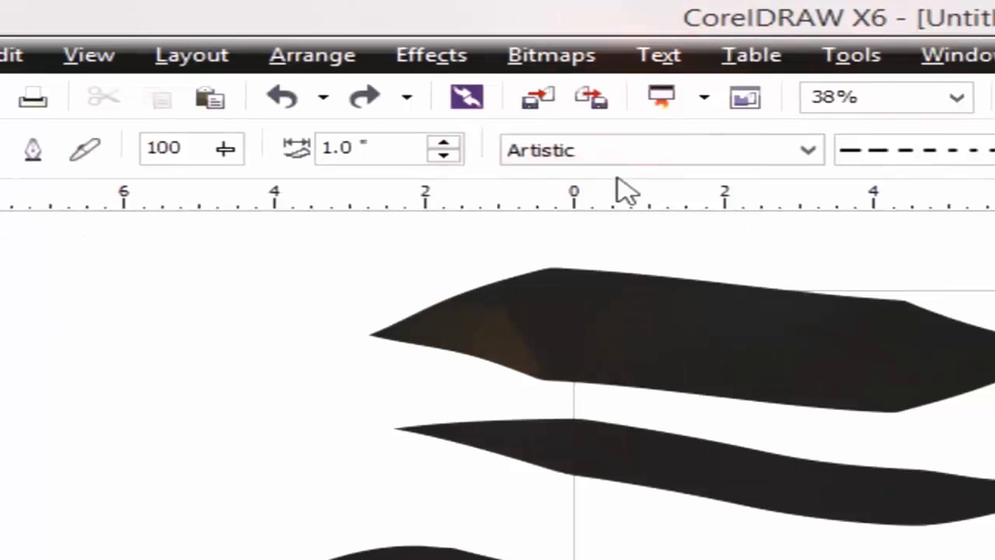
click(772, 162)
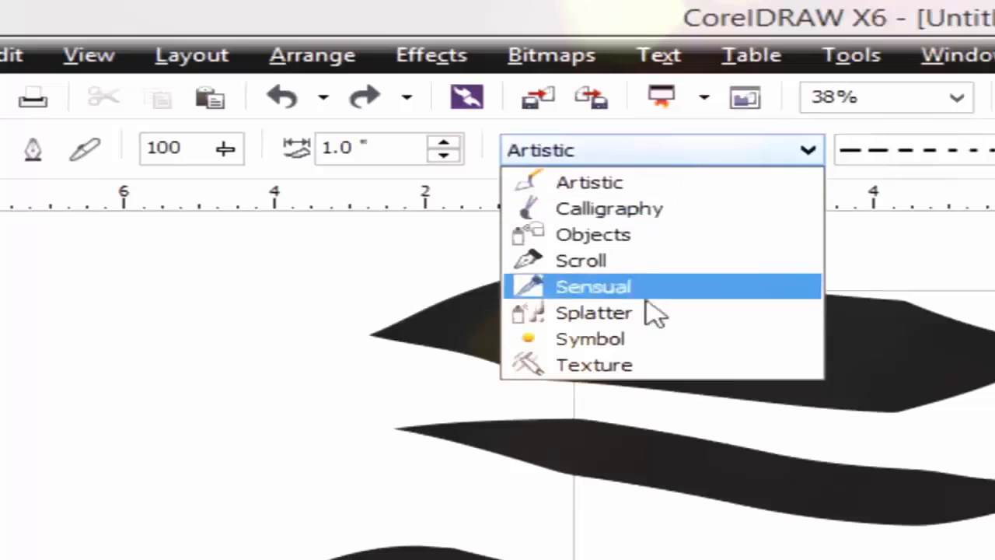
click(639, 182)
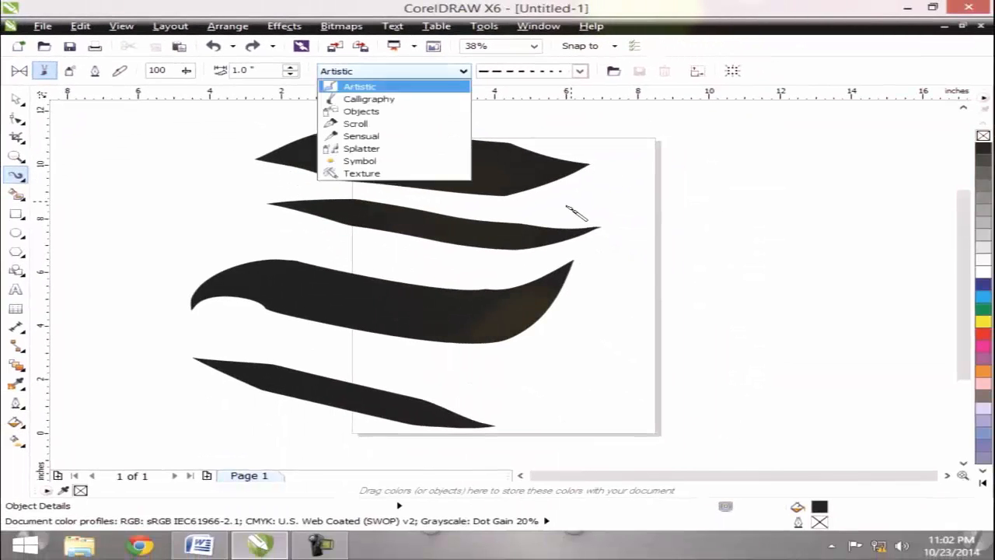
click(598, 226)
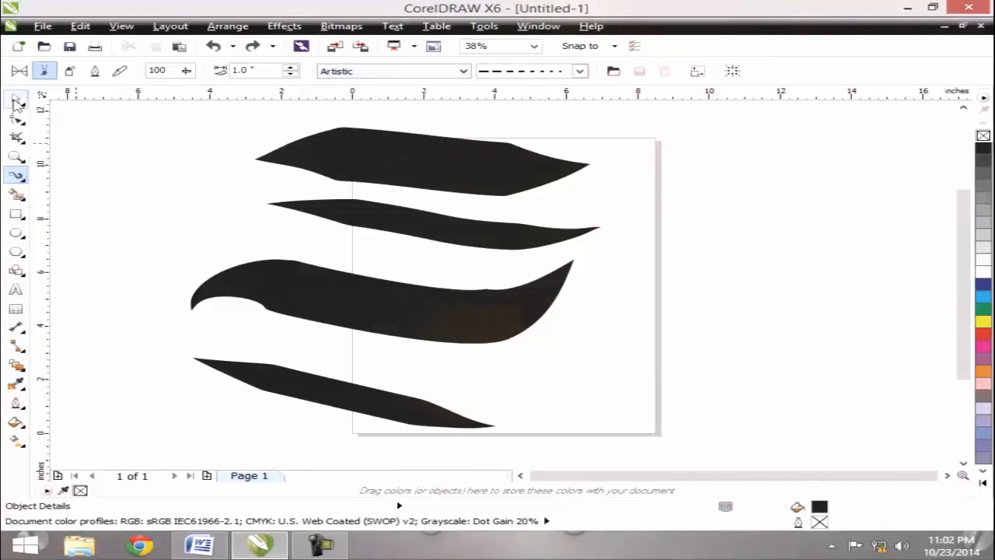
Step: Clear the drawing by selecting and deleting the four remaining preset strokes
click(16, 101)
key(ctrl+a)
key(Delete)
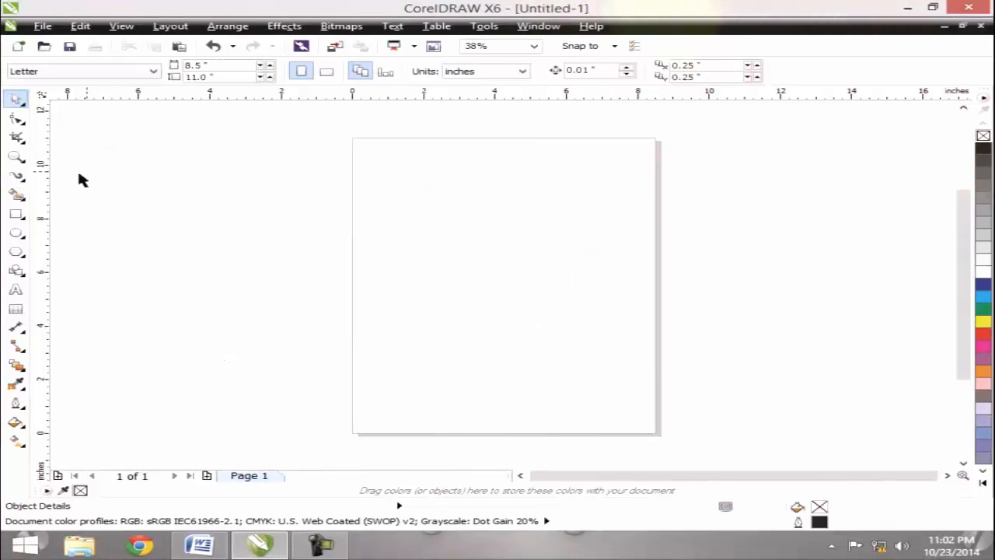
Step: Try a long wavy stroke across the upper page with the dashed Artistic brush, and undo it
click(17, 176)
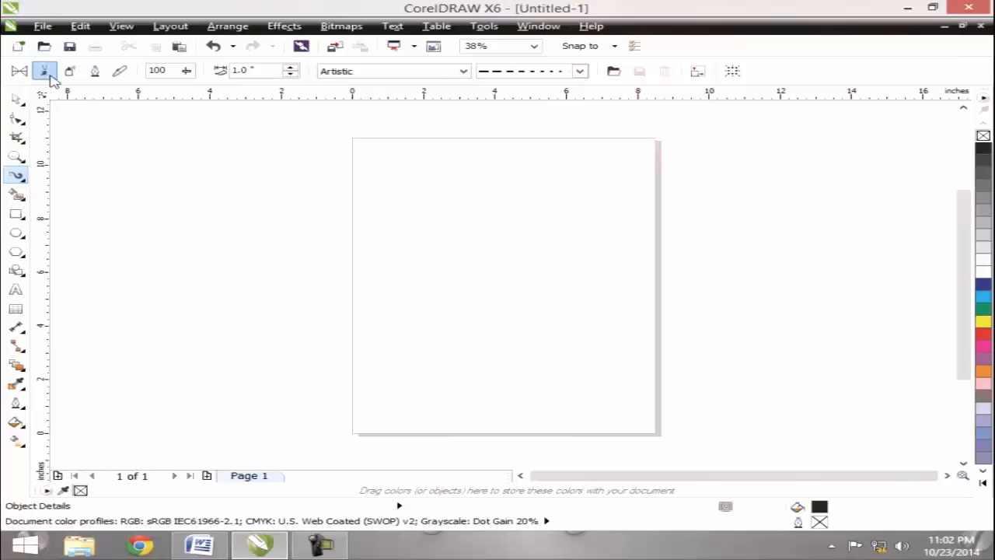
click(356, 72)
click(236, 128)
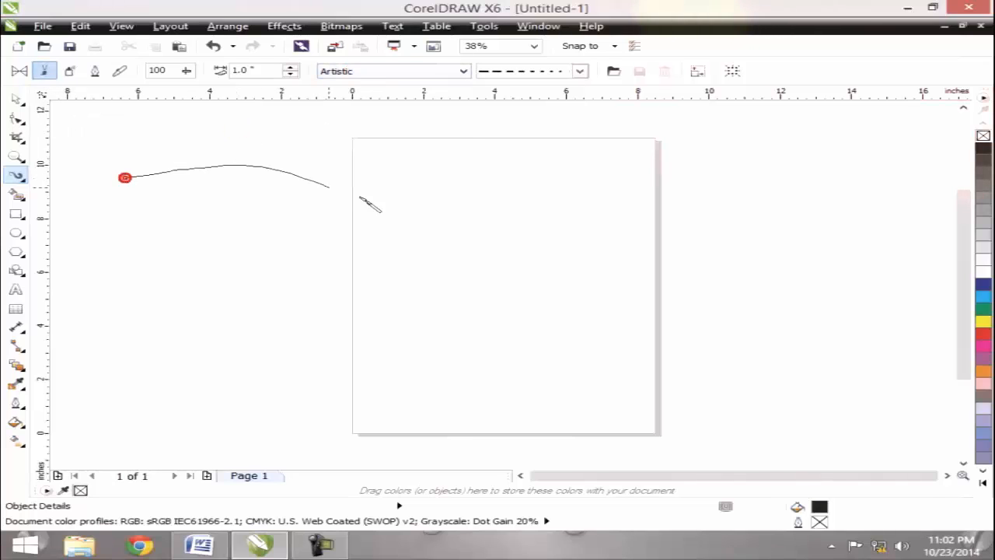
mouse_move(359, 197)
mouse_down()
mouse_move(565, 210)
mouse_move(663, 179)
mouse_up()
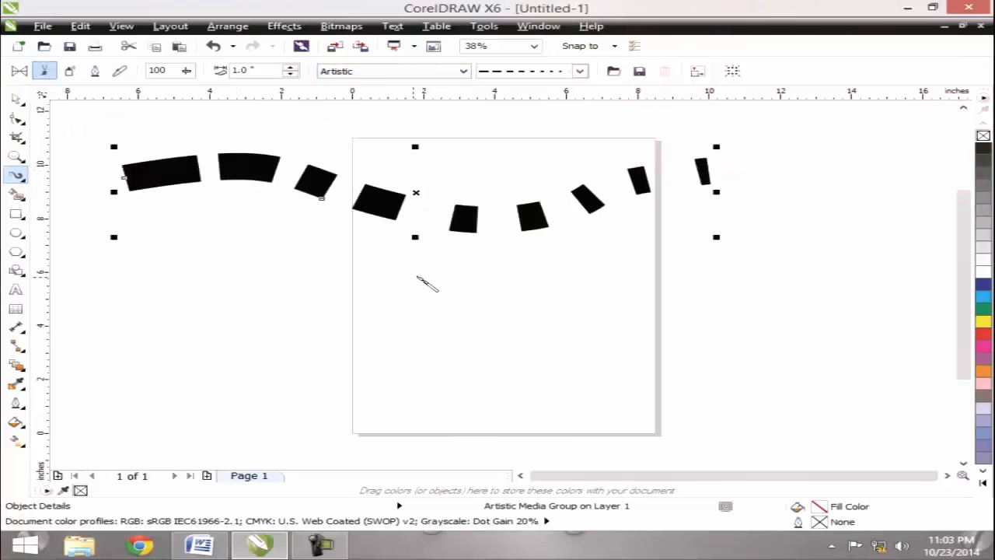
key(ctrl+z)
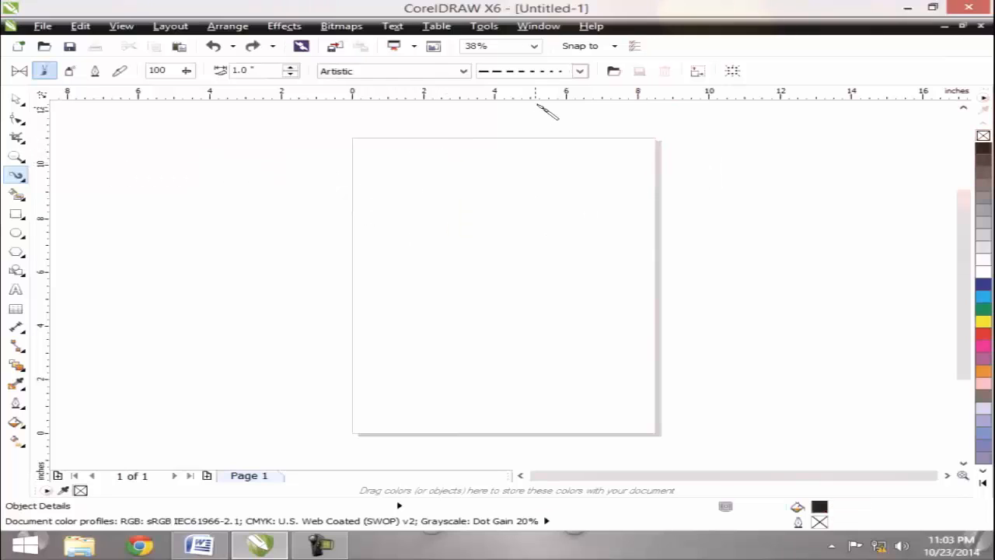
Step: Choose the brush stroke of shrinking dots and draw a nearly straight horizontal stroke across the middle of the page, undoing the first attempt
click(579, 71)
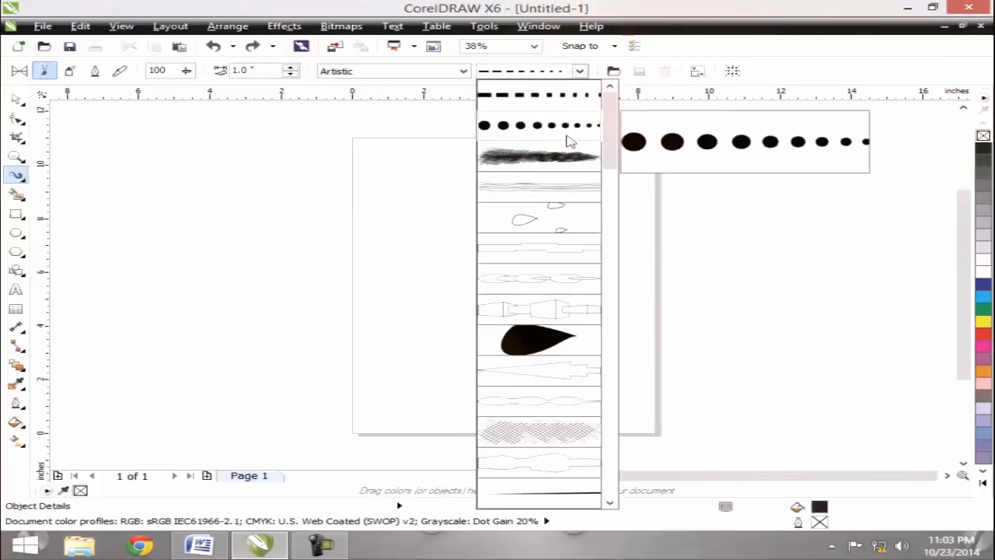
click(567, 134)
mouse_move(207, 208)
mouse_down()
mouse_move(439, 227)
mouse_move(653, 225)
mouse_up()
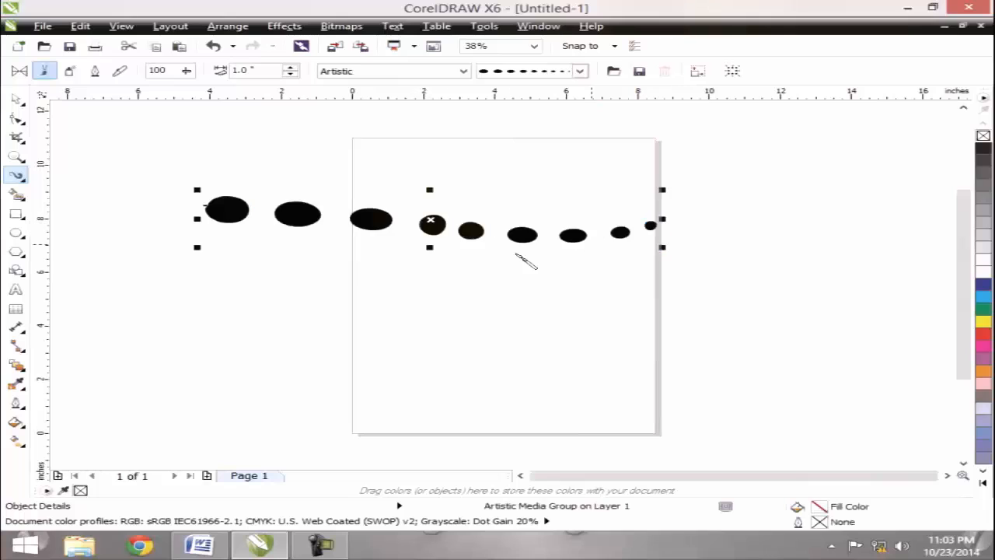
key(ctrl+z)
drag(218, 267, 692, 263)
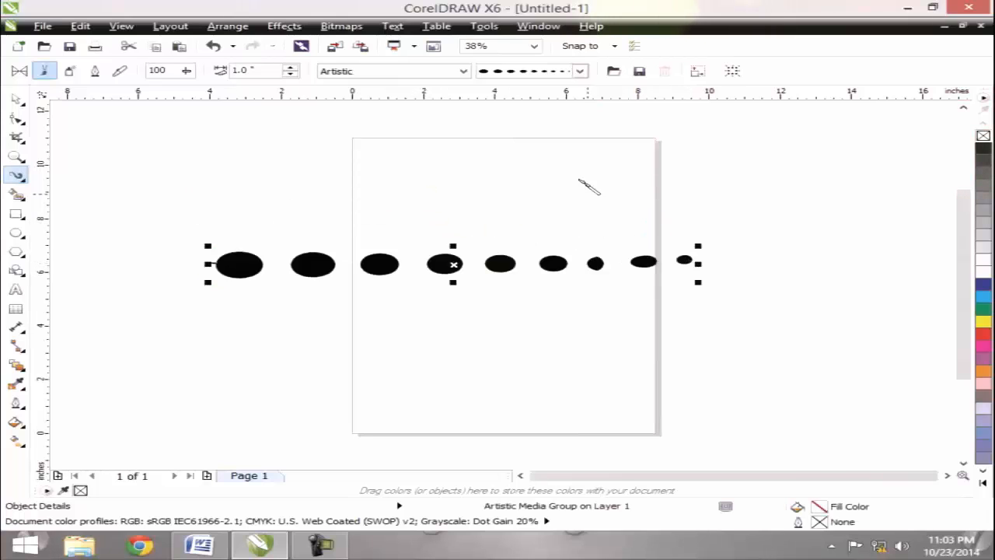
Step: Undo the shrinking-dots stroke, then try a stroke with the densely hatched Artistic brush and undo it
key(ctrl+z)
click(579, 71)
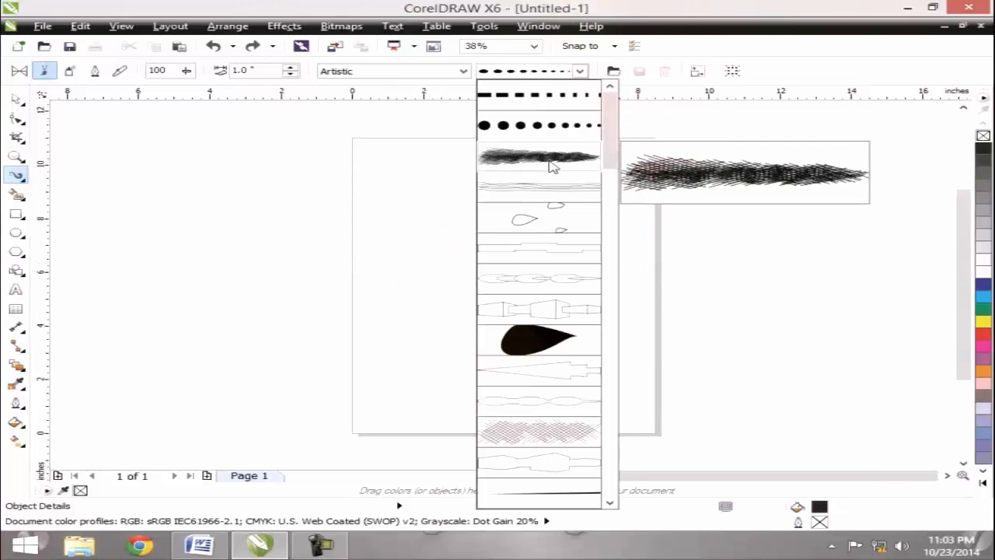
click(552, 160)
drag(622, 262, 623, 263)
key(ctrl+z)
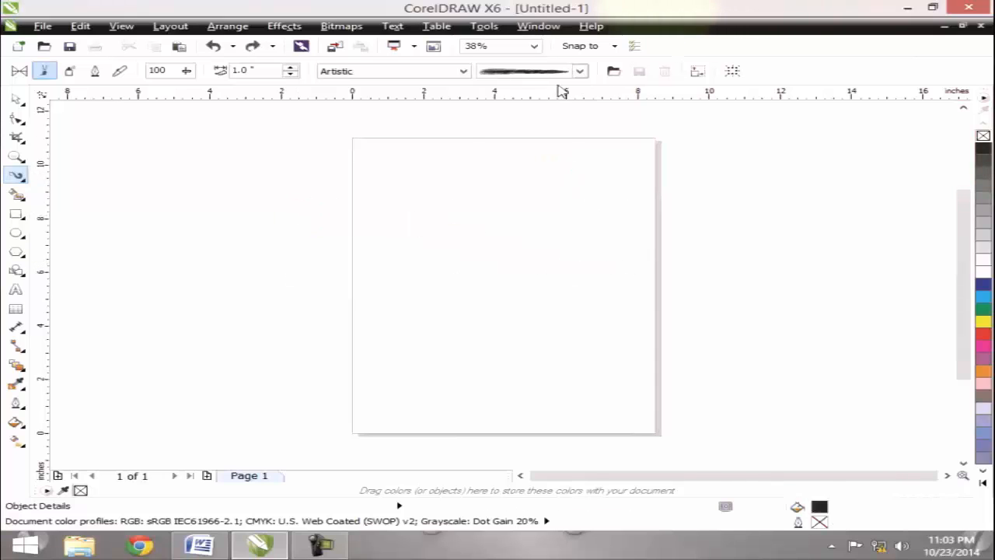
Step: Choose the Artistic brush of outlined, overlapping segments and draw a nearly horizontal stroke across the page's left edge
click(579, 71)
scroll(611, 184, down, 3)
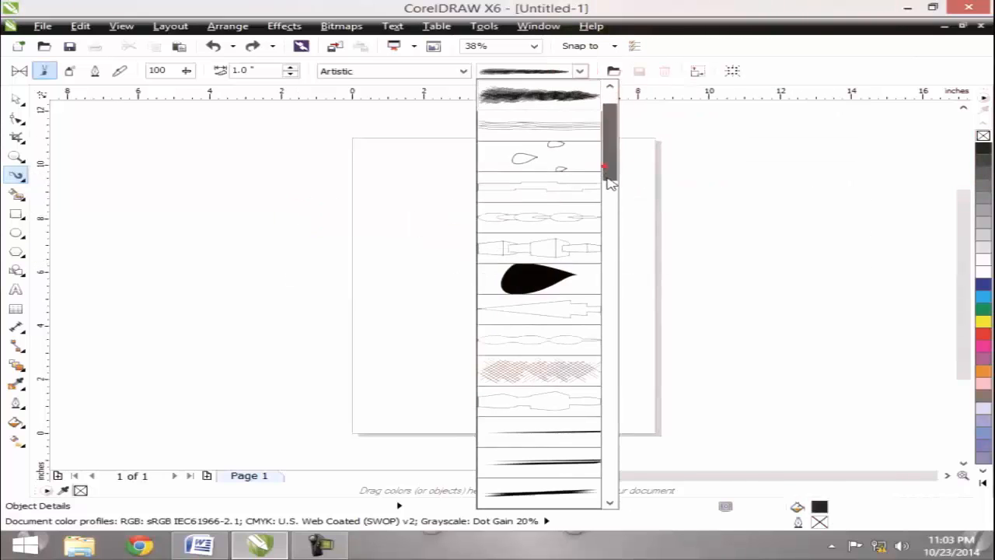
click(557, 219)
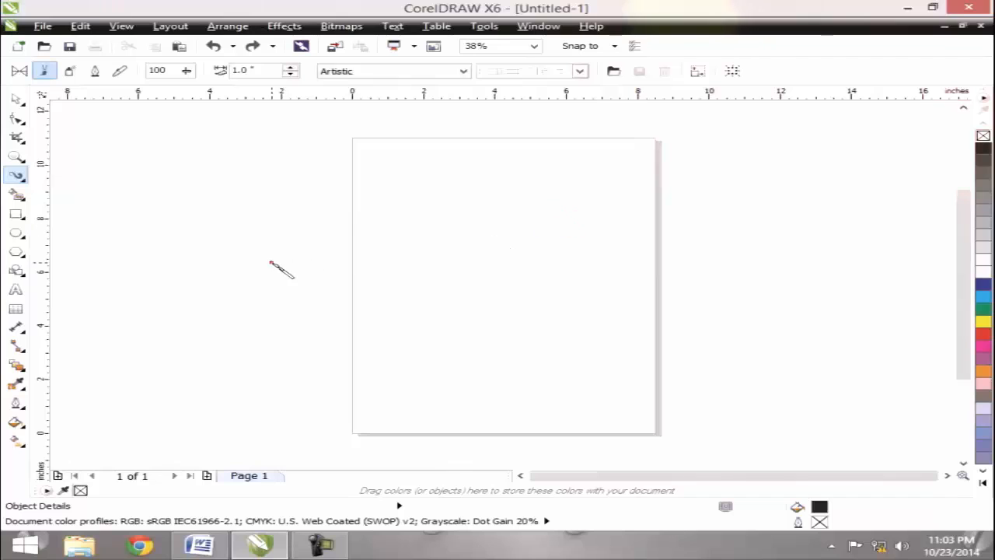
drag(274, 264, 579, 258)
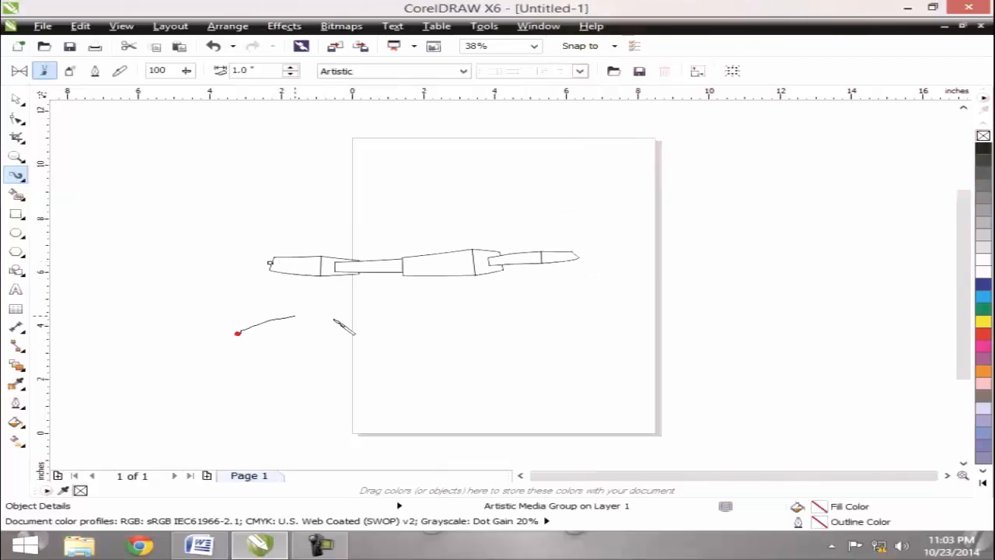
Step: Try a second, wavy stroke below the first and undo it, then delete the remaining outlined stroke
mouse_move(335, 320)
mouse_down()
mouse_move(461, 333)
mouse_move(597, 319)
mouse_move(647, 284)
mouse_up()
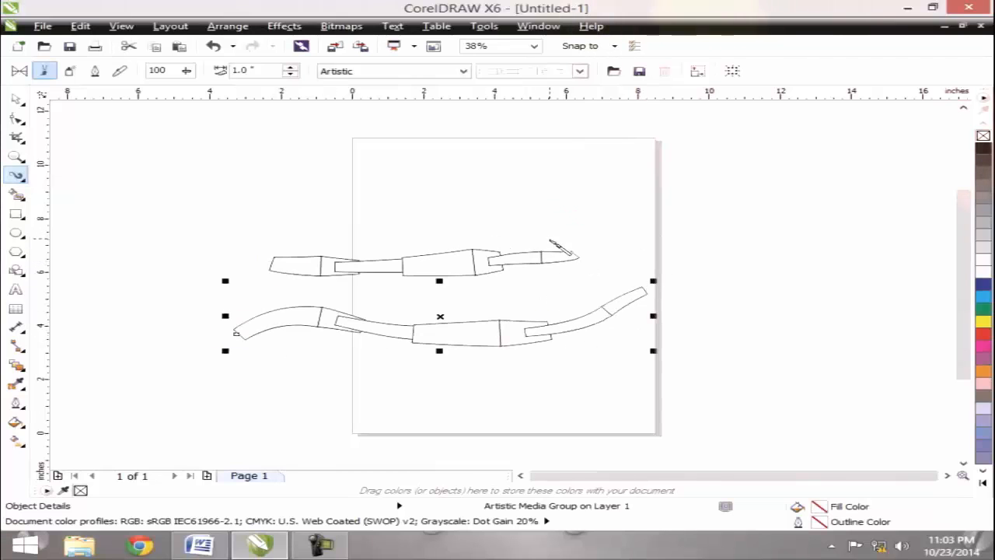
key(ctrl+z)
key(space)
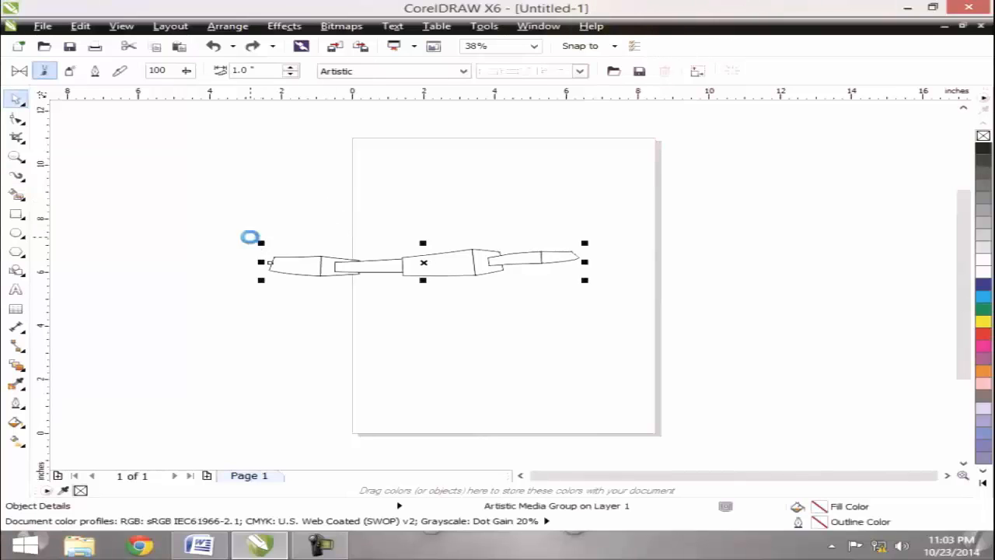
key(Delete)
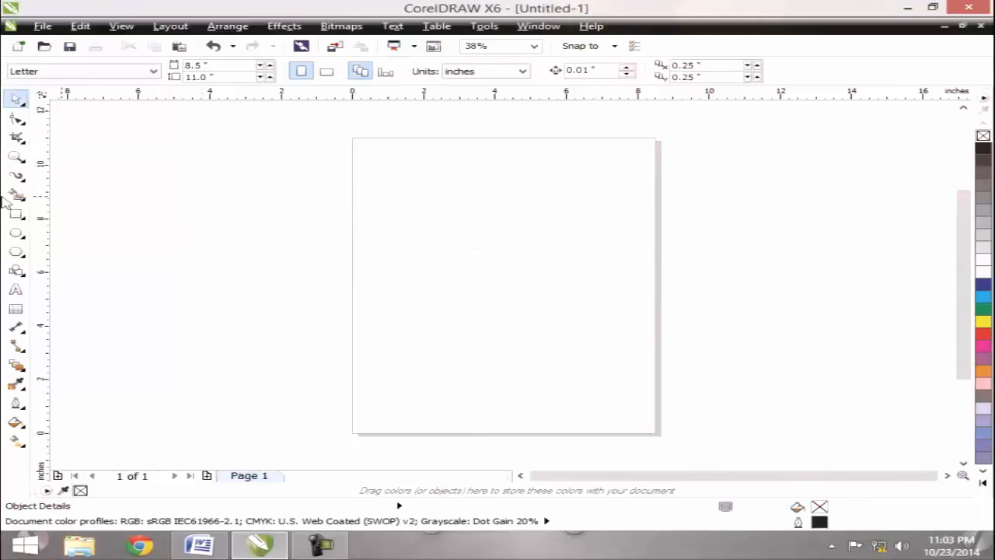
Step: Try a longer outlined-segment Artistic Media stroke starting far left of the page, and undo it
click(16, 175)
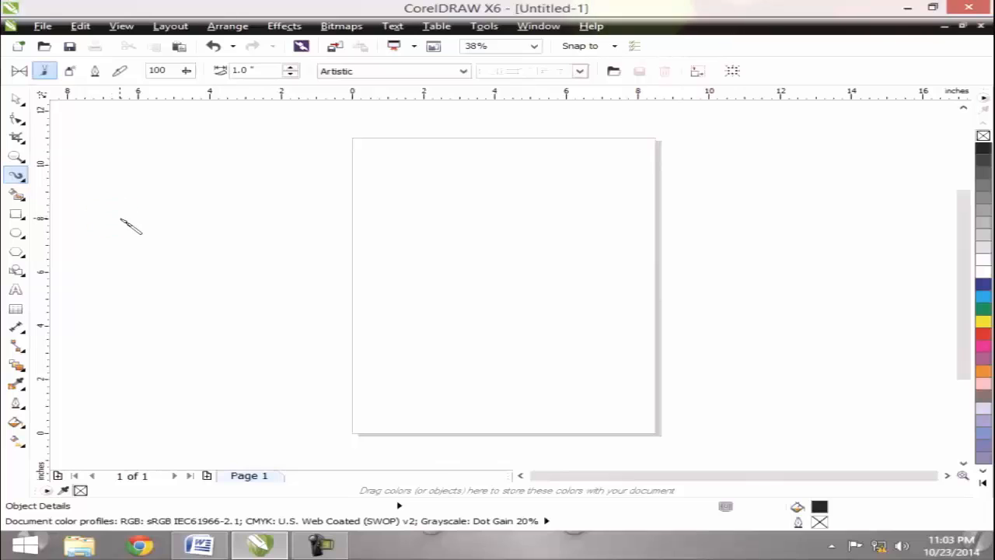
drag(479, 241, 611, 240)
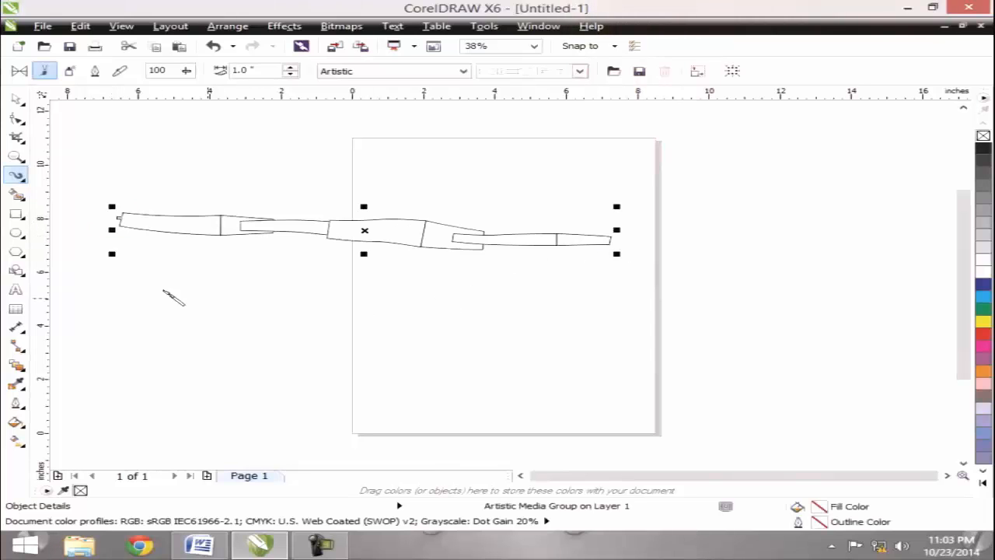
key(ctrl+z)
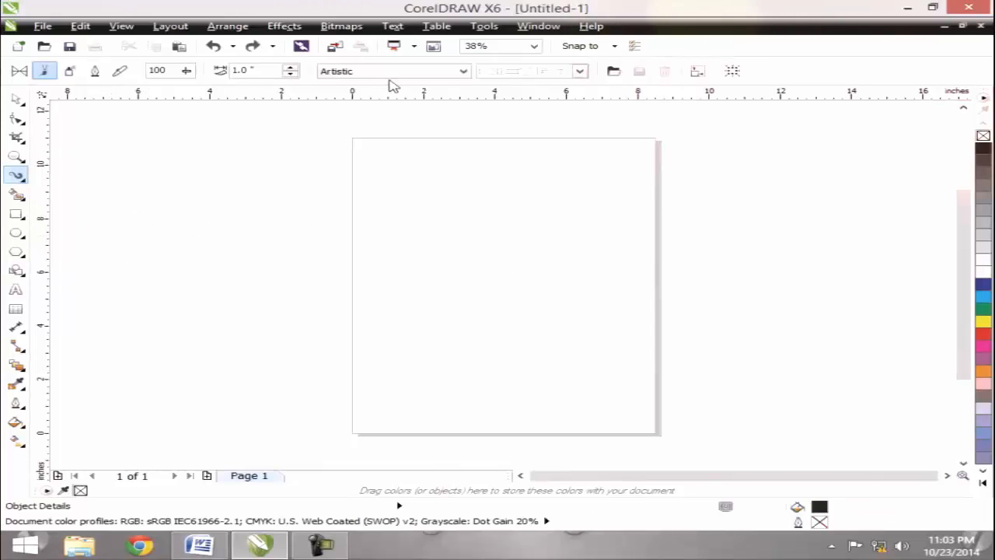
Step: Try an Artistic stroke with the tapering dot-pattern brush from right of the page to its left edge, and undo it
click(497, 73)
drag(611, 160, 615, 240)
click(544, 307)
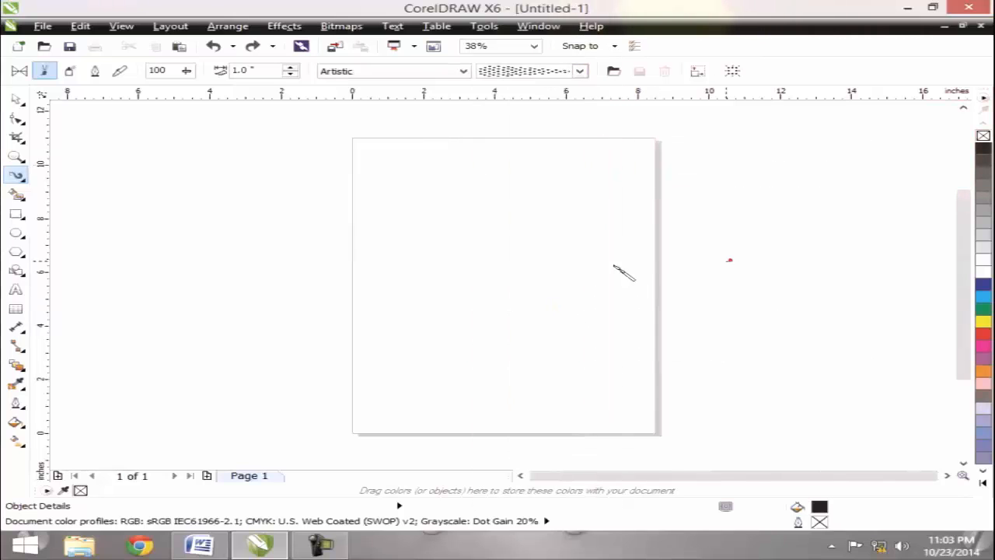
drag(729, 259, 331, 225)
key(ctrl+z)
Step: Try an Artistic stroke with the brush of alternating black and white diamonds across the page's right half, and undo it
click(576, 75)
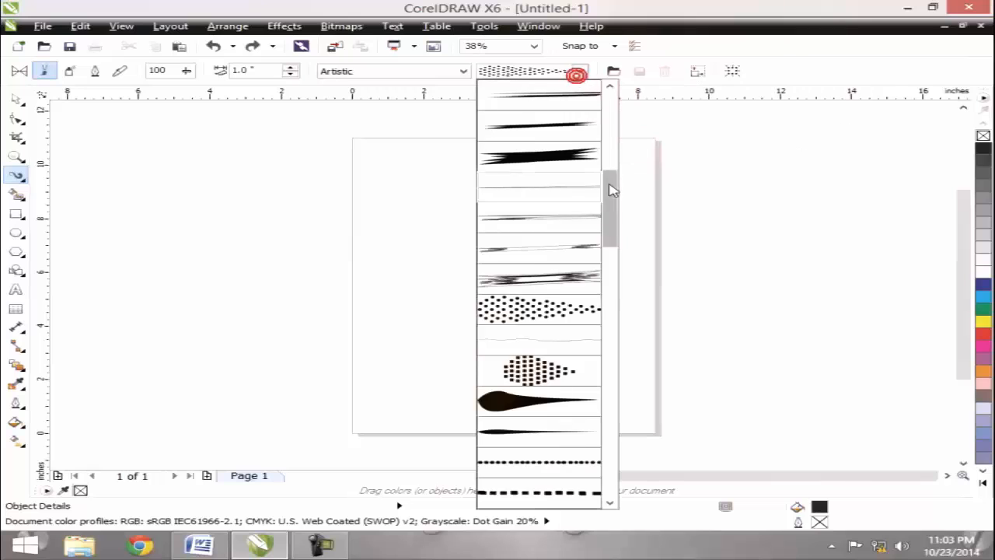
drag(611, 190, 611, 299)
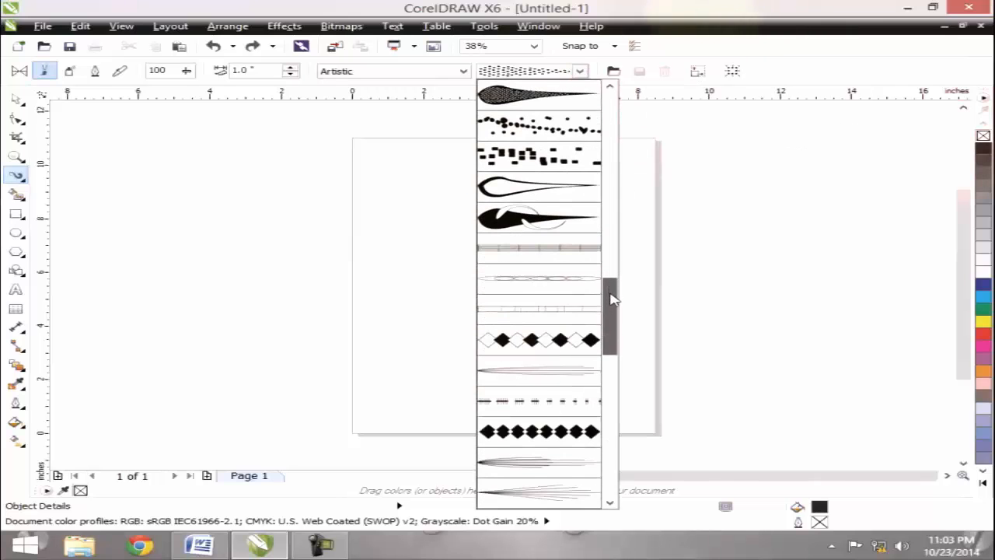
click(552, 340)
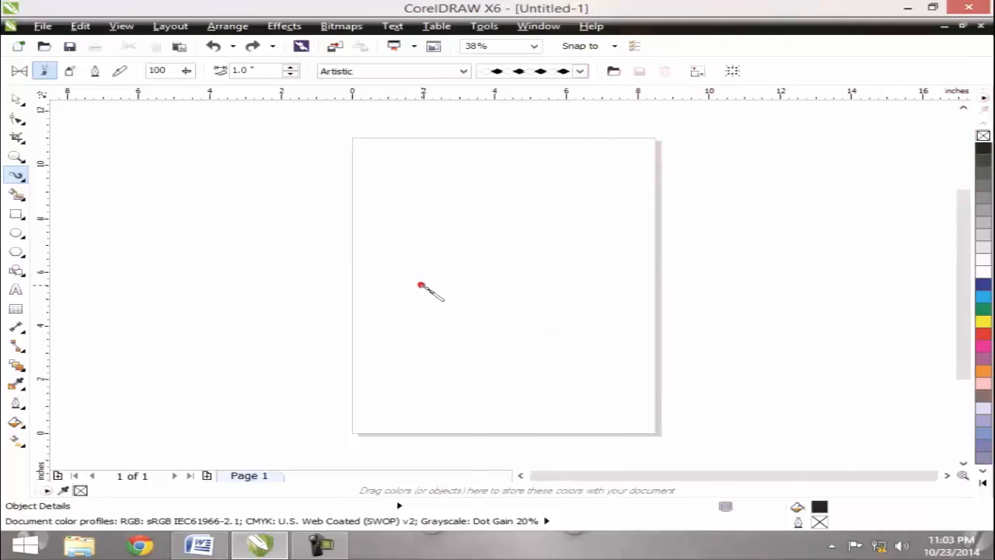
drag(420, 286, 700, 306)
key(ctrl+z)
Step: Try a gently arched stroke across the page with the red flecked Artistic brush, and undo it
click(575, 74)
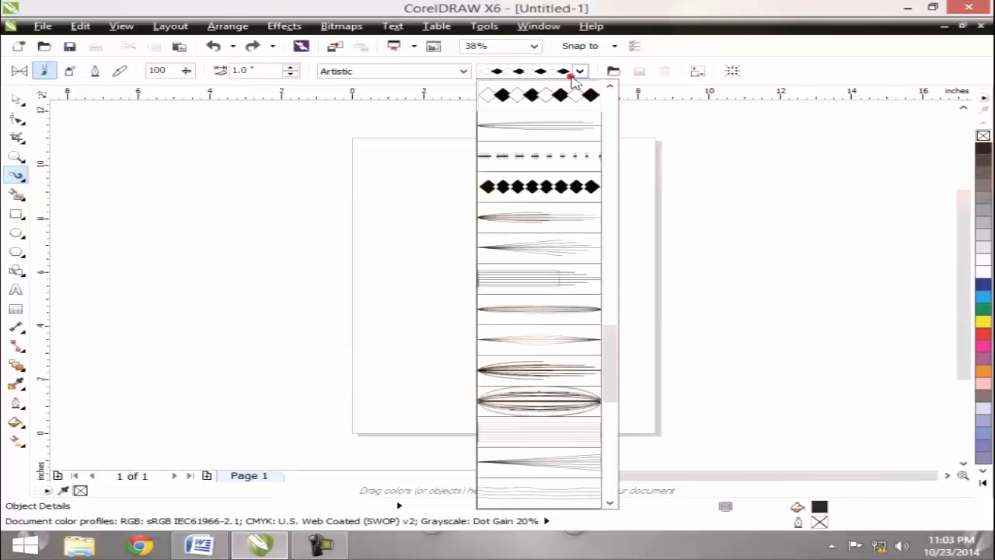
drag(611, 337, 627, 442)
click(583, 251)
drag(372, 244, 698, 273)
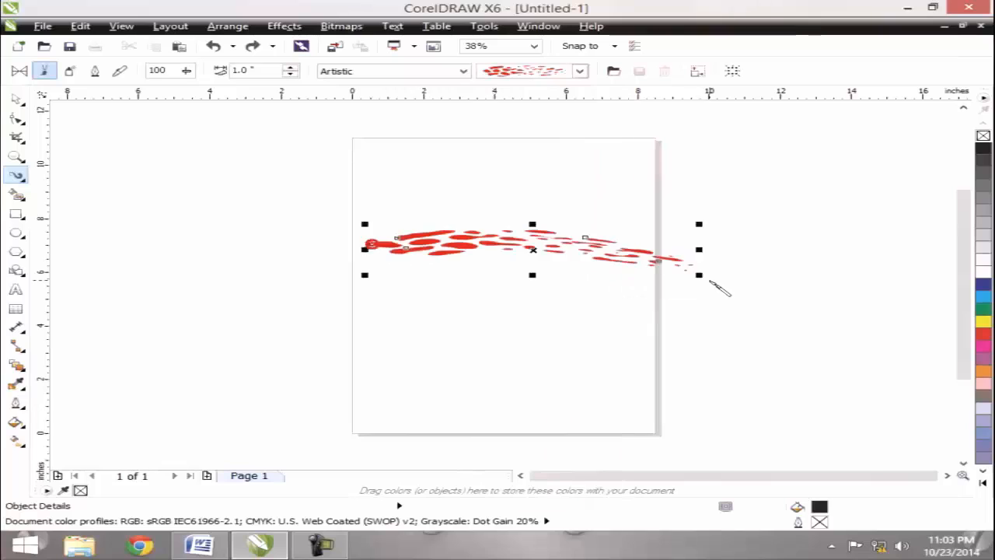
key(ctrl+z)
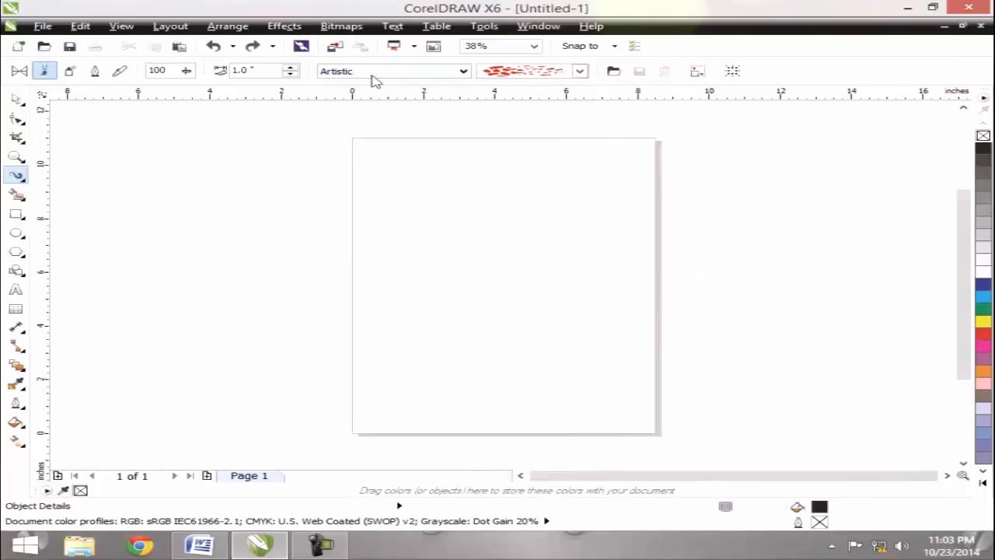
Step: Switch to the Calligraphy brush category, try a rising stroke with the dark gray dry-bristle brush, and undo it
click(372, 74)
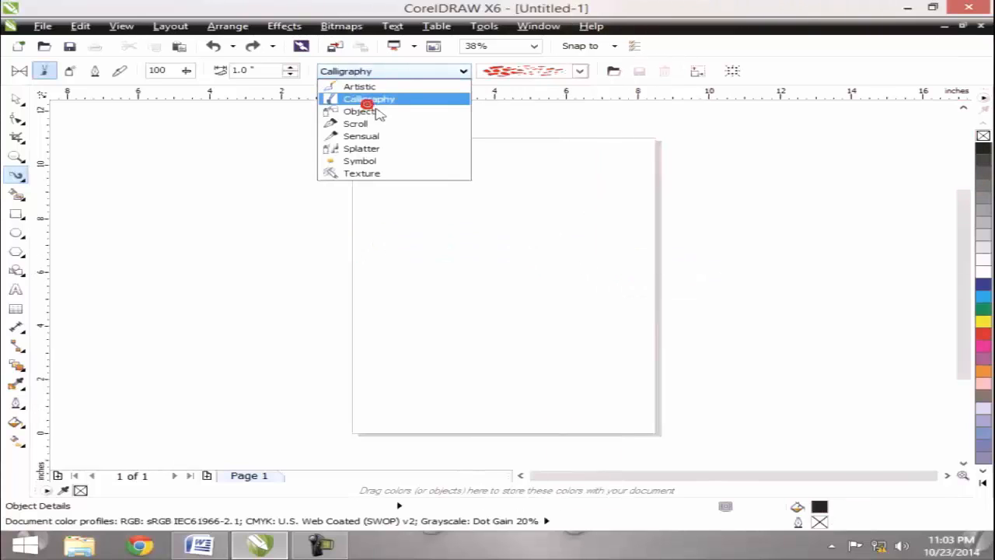
click(368, 102)
click(579, 71)
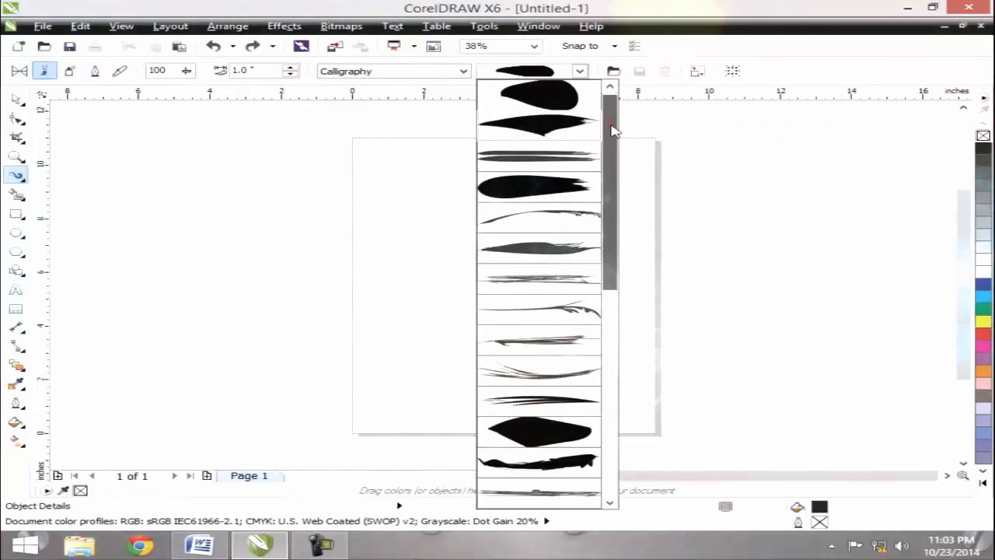
mouse_move(612, 129)
mouse_down()
mouse_move(604, 125)
mouse_move(615, 311)
mouse_move(645, 331)
mouse_up()
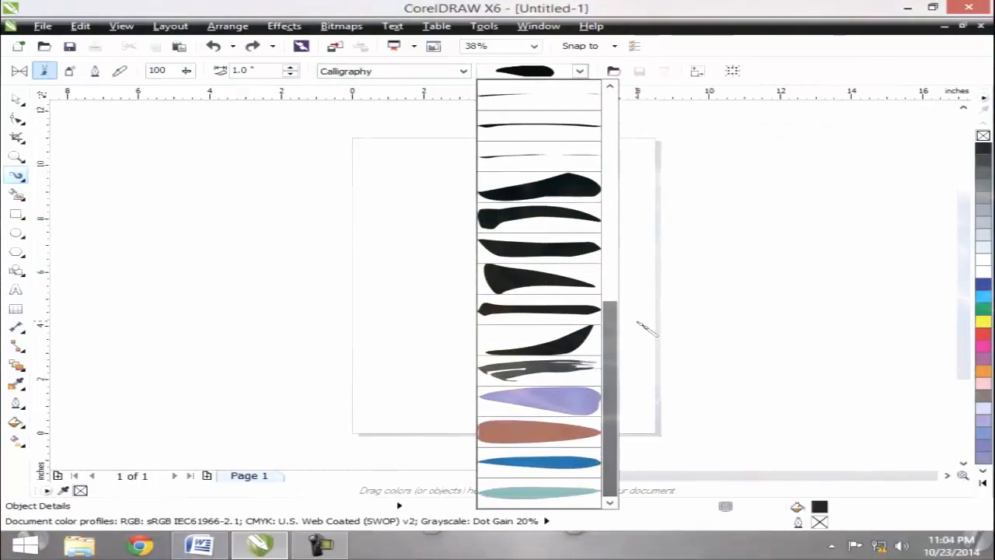
click(563, 367)
drag(358, 323, 598, 265)
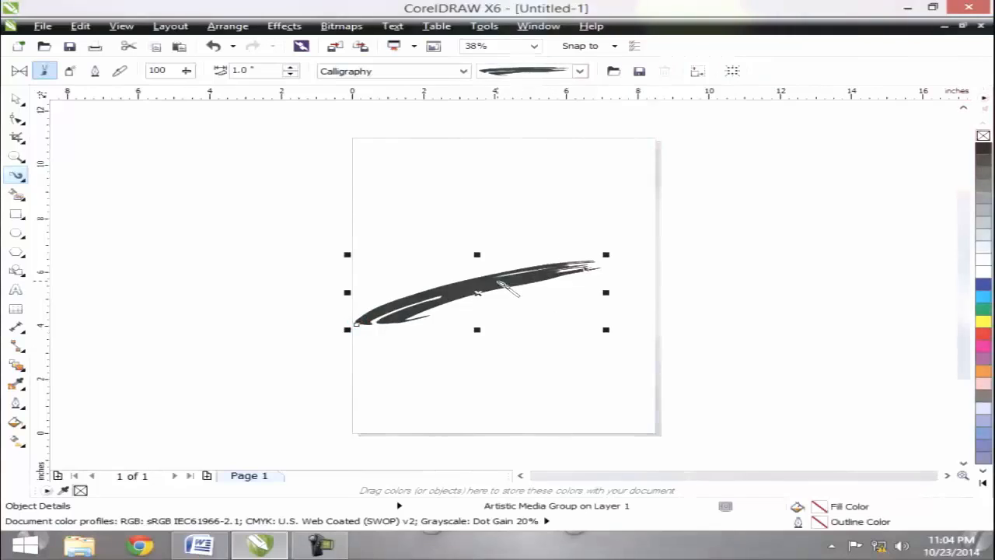
key(ctrl+z)
click(579, 71)
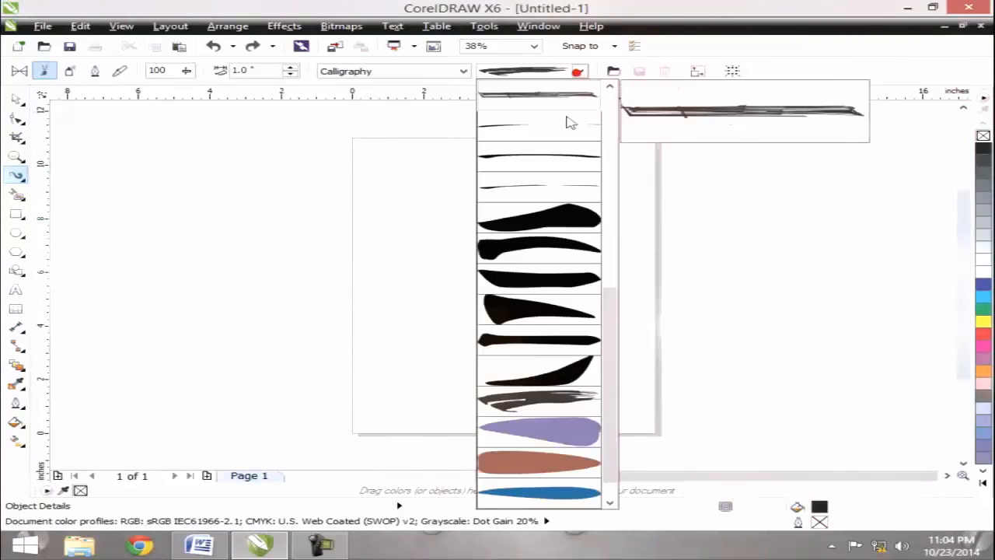
drag(611, 291, 612, 324)
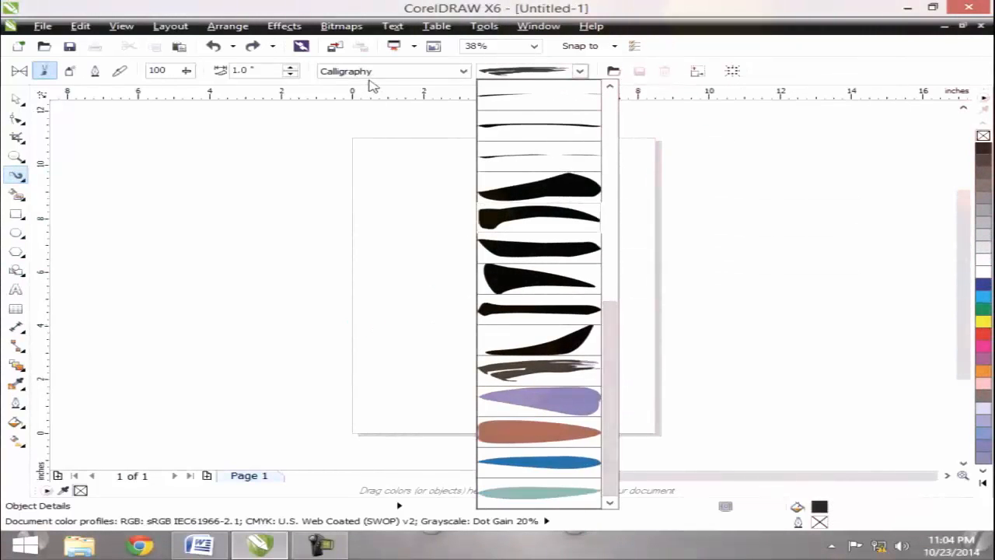
click(366, 71)
Step: Switch to the Objects brush category, try a diagonal stroke with the gray stones brush, and undo it
click(366, 71)
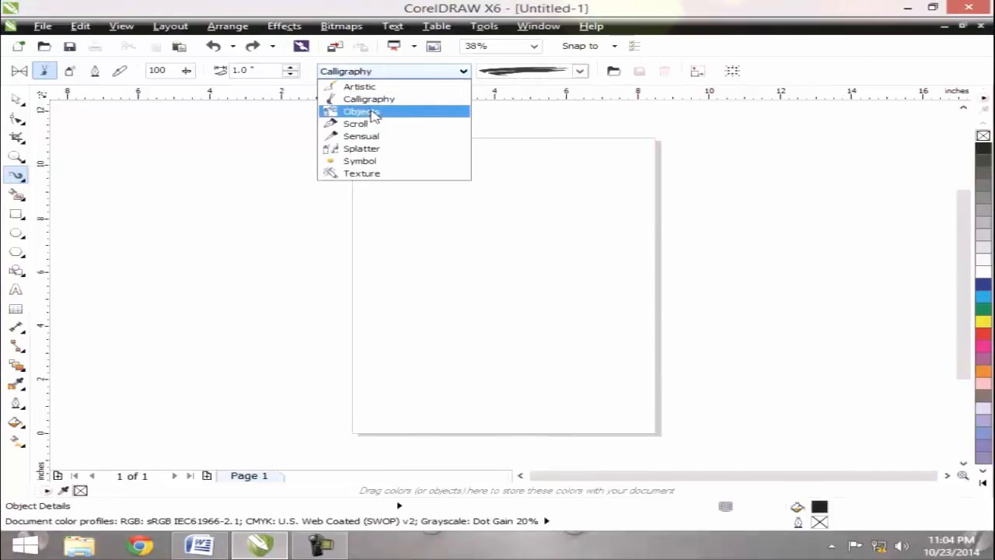
click(372, 113)
click(538, 74)
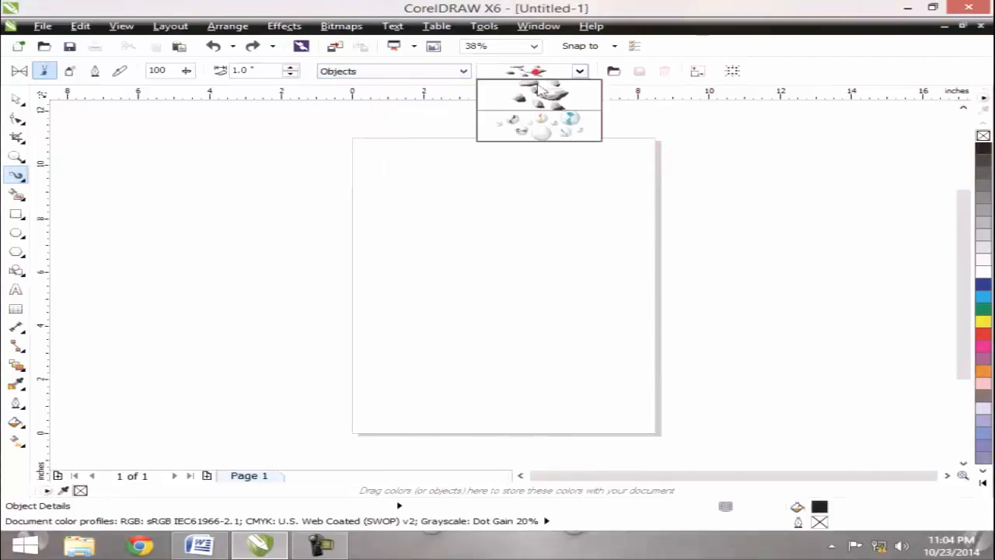
click(542, 133)
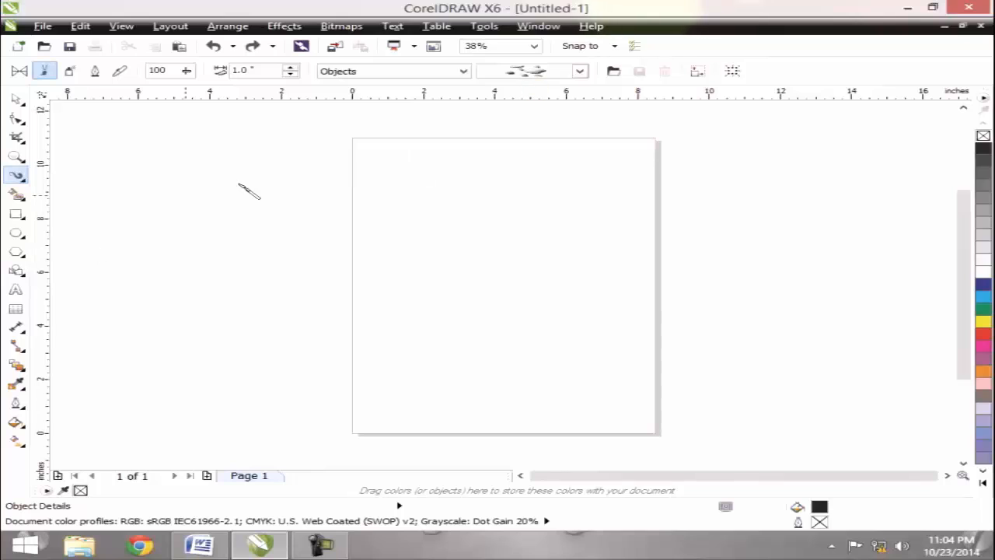
mouse_move(235, 181)
mouse_down()
mouse_move(285, 235)
mouse_move(433, 351)
mouse_move(460, 353)
mouse_up()
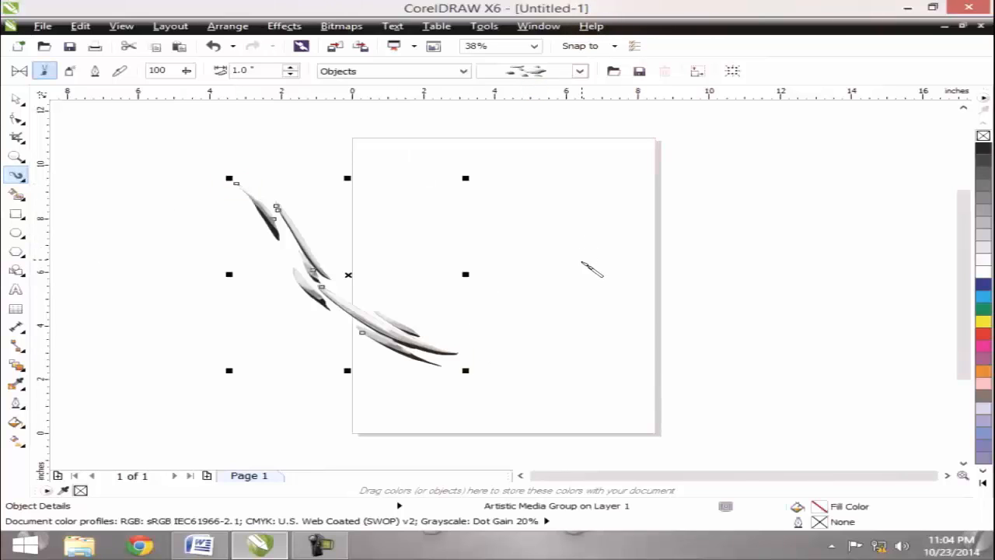
key(ctrl+z)
Step: Try a short horizontal stroke with the marbles brush on the upper page, and delete it
click(539, 71)
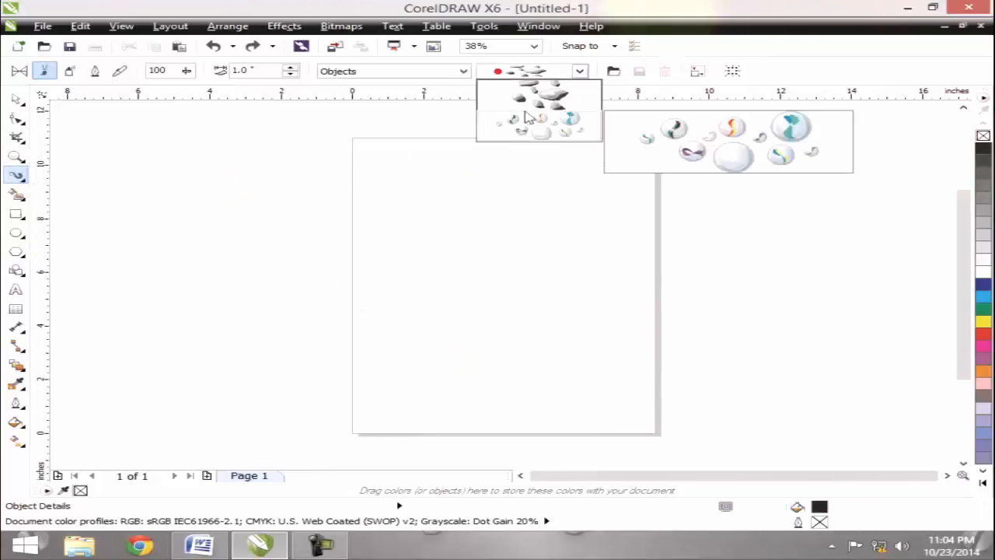
click(525, 111)
drag(385, 212, 425, 211)
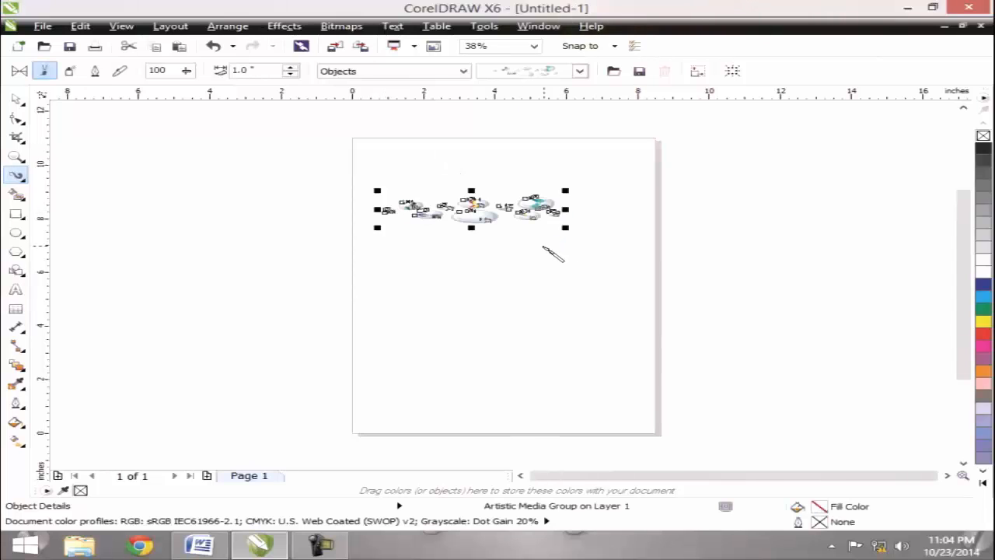
key(Escape)
key(space)
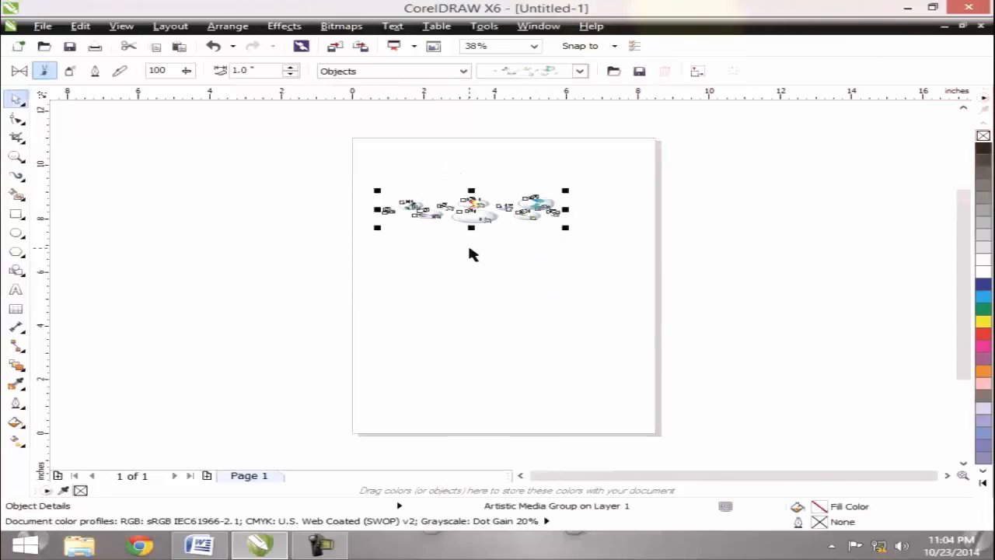
key(Delete)
Step: Switch Artistic Media to the Scroll brush category and draw a stroke across the upper page with the slanted, tapering black stripes brush
click(15, 173)
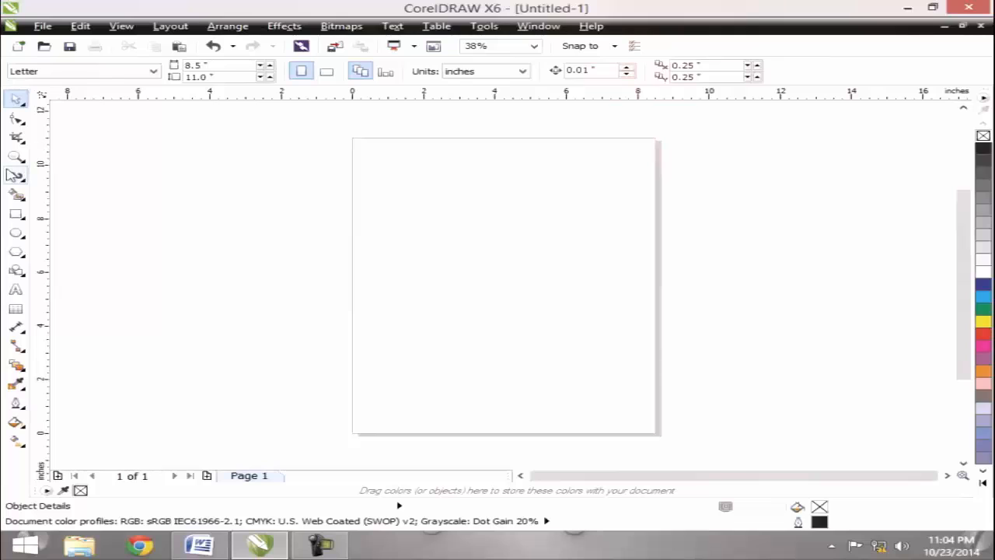
click(342, 71)
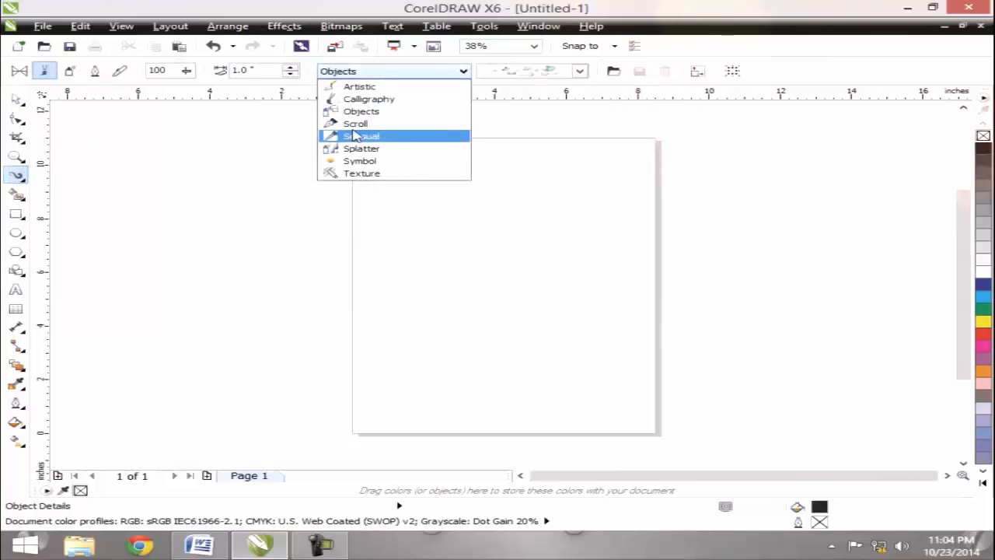
click(353, 122)
click(535, 71)
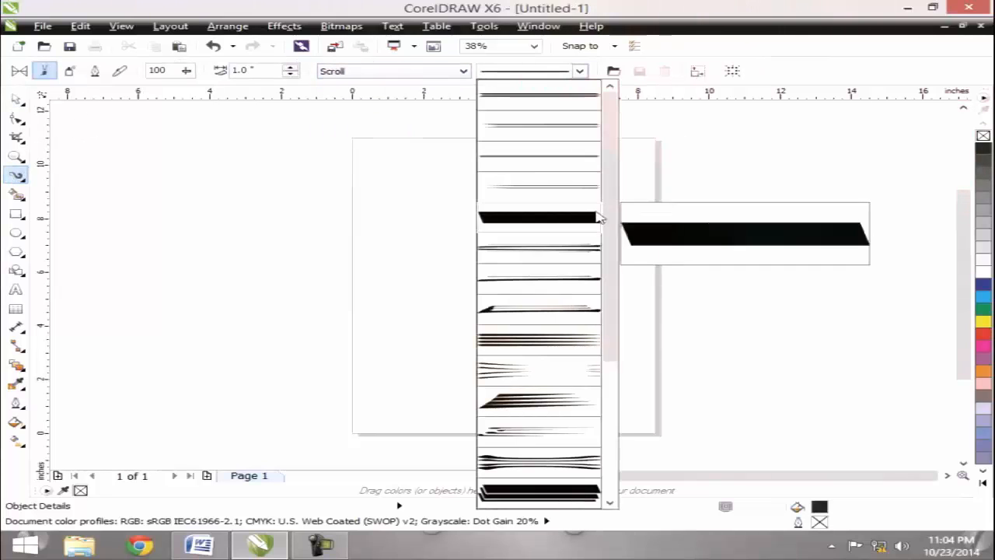
mouse_move(613, 244)
mouse_down()
mouse_move(638, 395)
mouse_move(627, 337)
mouse_up()
click(544, 250)
drag(376, 228, 639, 222)
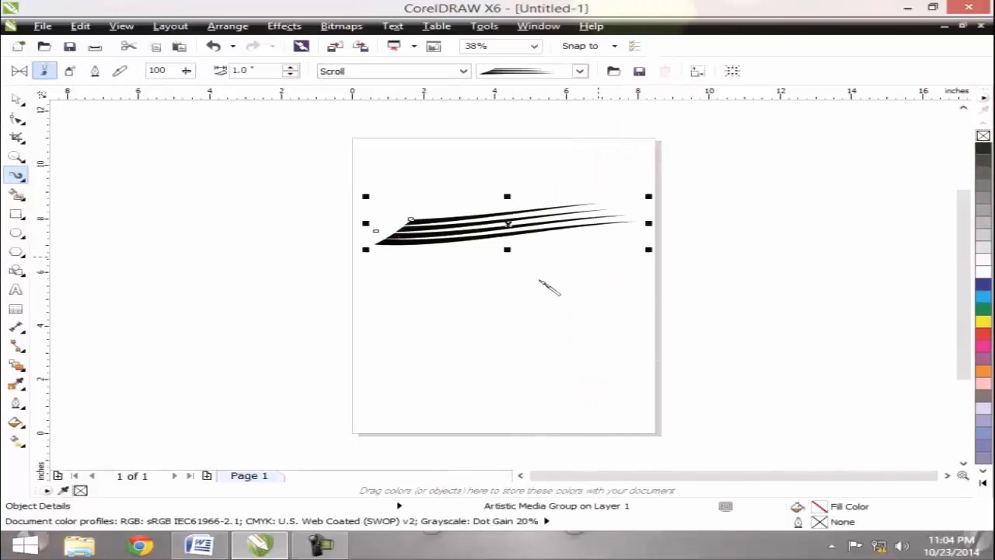
Step: Undo the scroll stroke, switch to the Sensual brush category, and try and undo a short stroke with the thin black brush with central blots
key(ctrl+z)
click(368, 73)
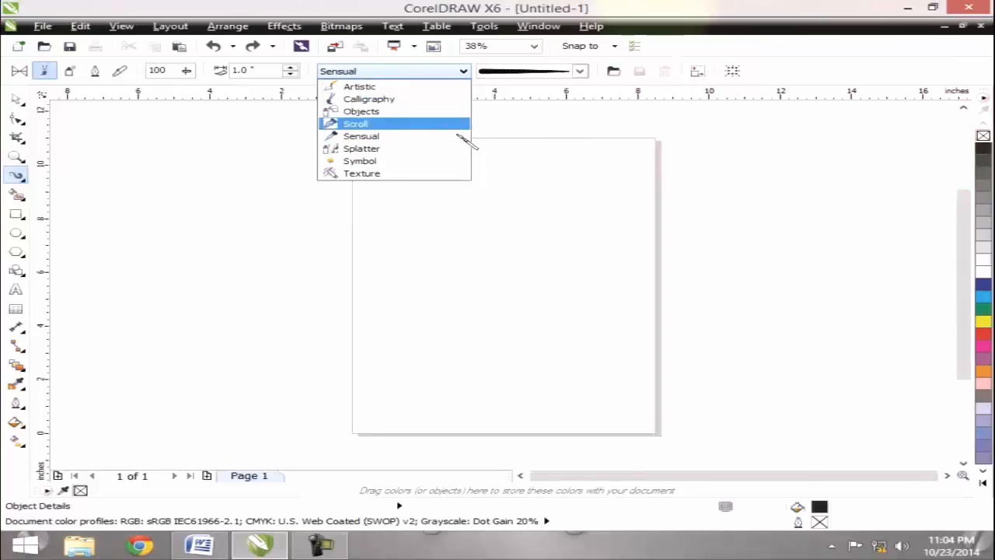
click(451, 138)
click(506, 75)
mouse_move(558, 152)
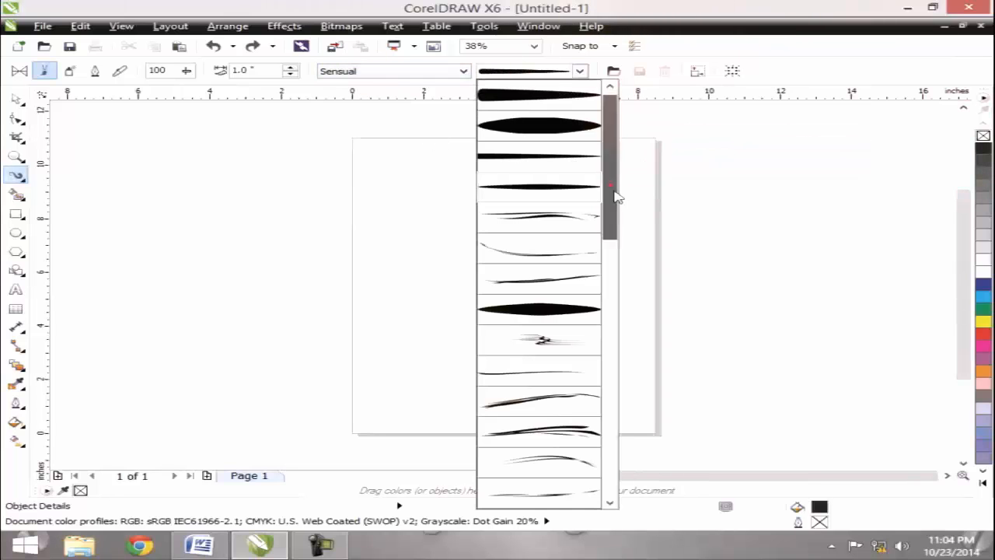
drag(612, 190, 609, 310)
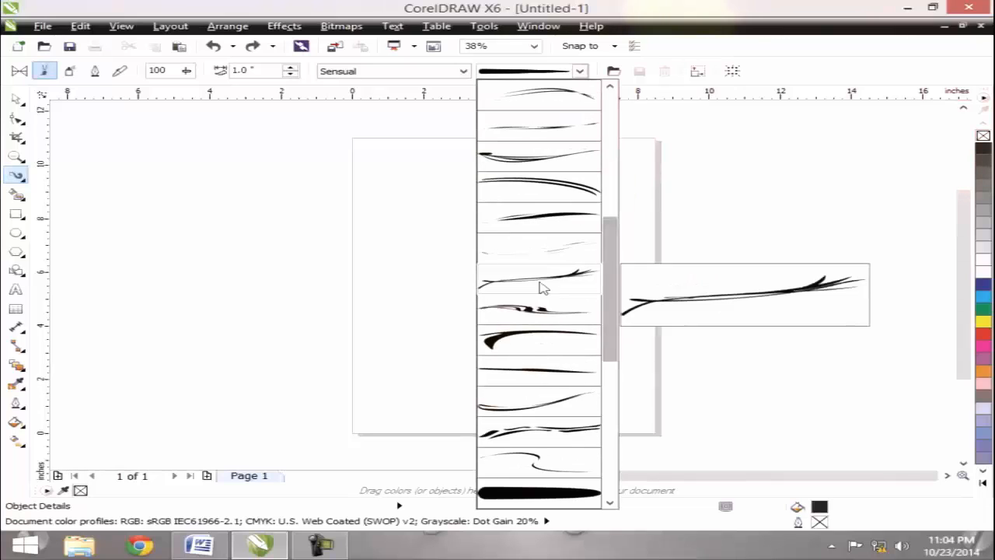
click(533, 308)
drag(410, 259, 514, 279)
key(ctrl+z)
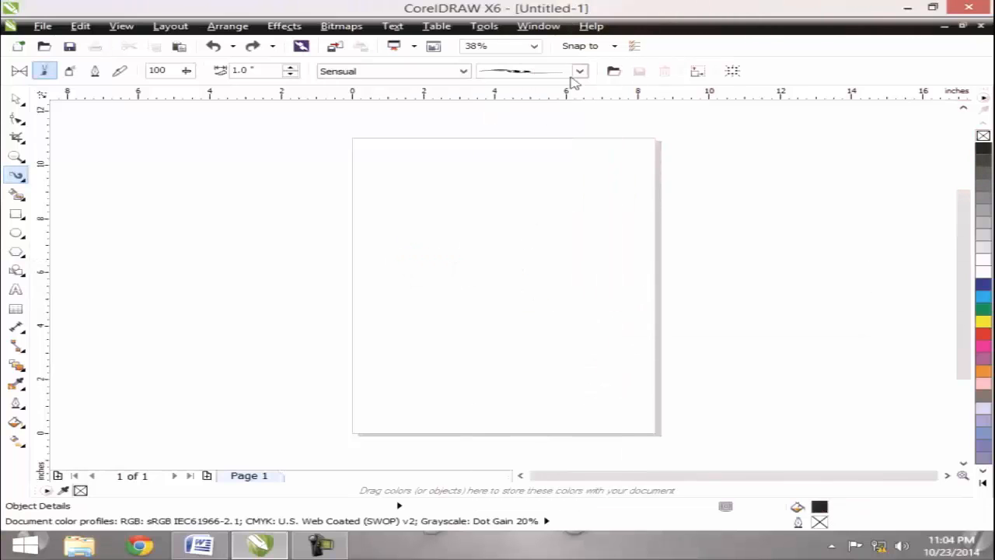
Step: Pick the thin, open-looped double-line brush from the Sensual category
click(579, 71)
mouse_move(606, 356)
mouse_down()
mouse_move(625, 456)
mouse_move(637, 457)
mouse_up()
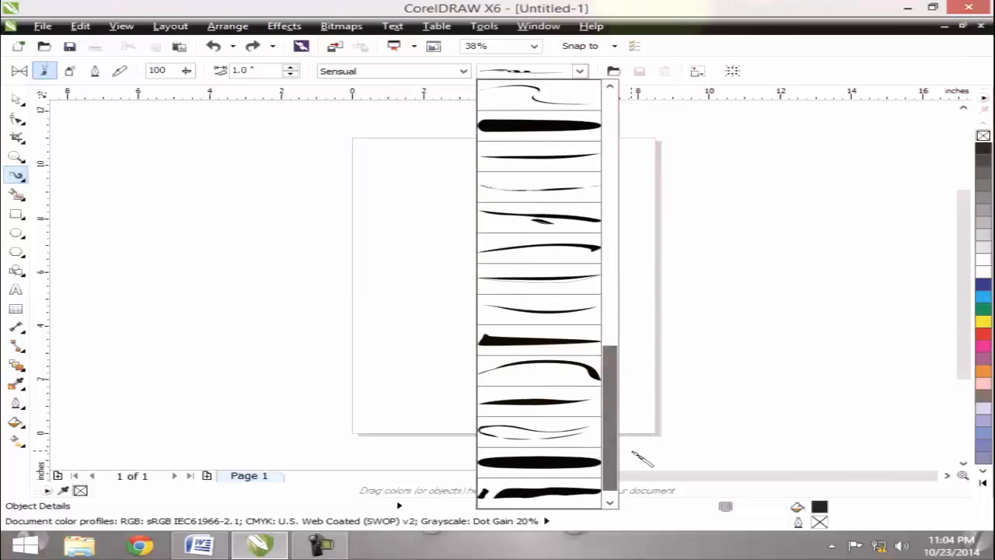
click(599, 412)
Step: Switch to the Splatter brush category, try a long stroke across the page with the scattered round dots brush, and undo it
click(356, 71)
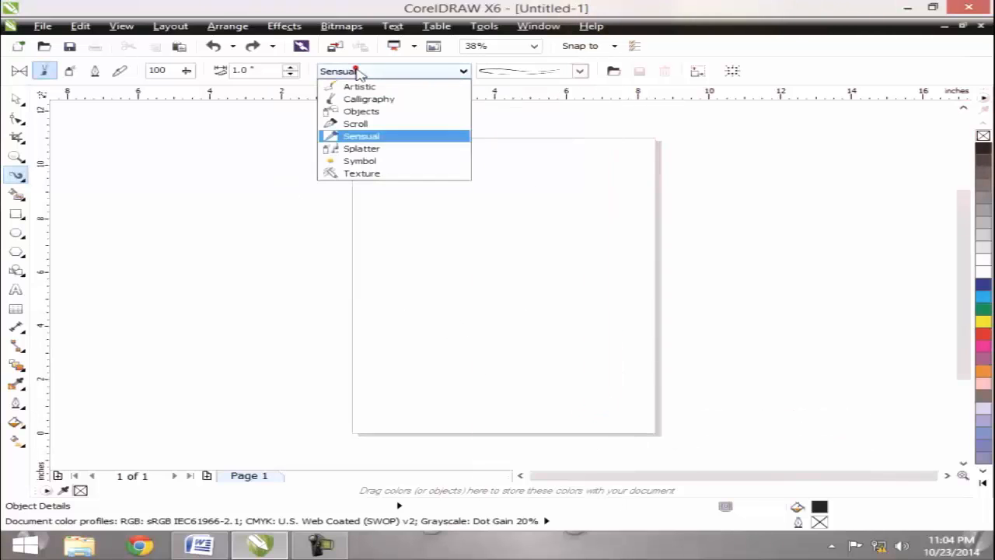
click(369, 148)
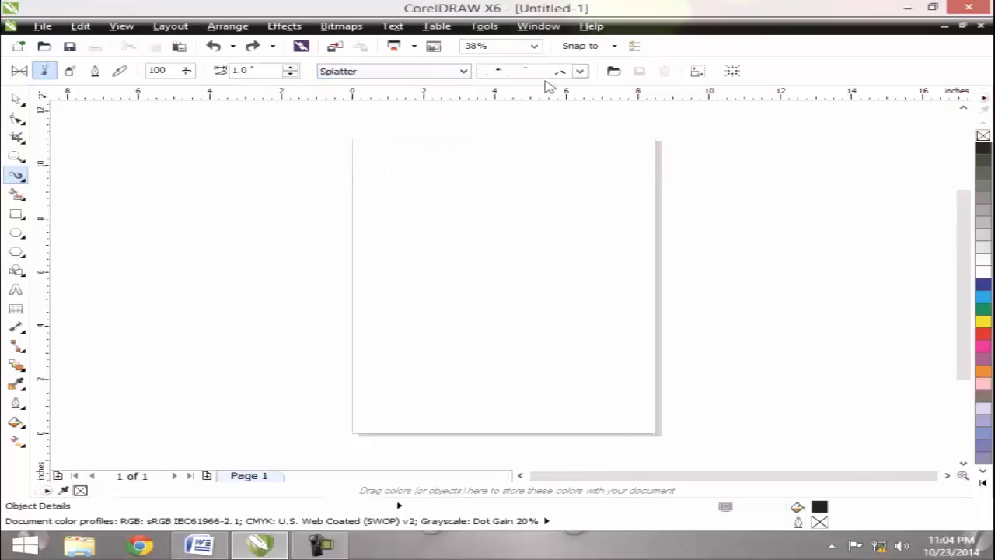
click(557, 73)
drag(605, 139, 615, 256)
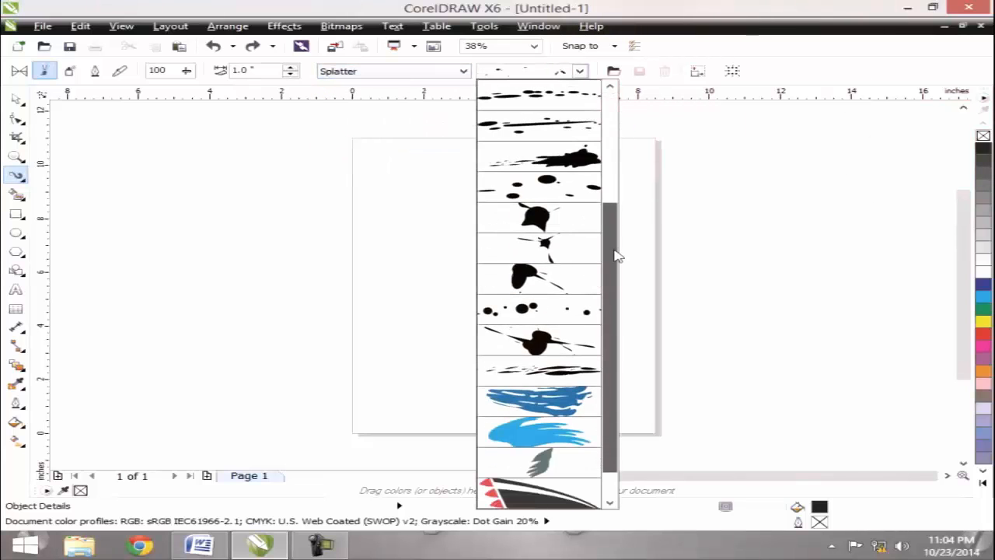
click(534, 311)
drag(395, 289, 719, 259)
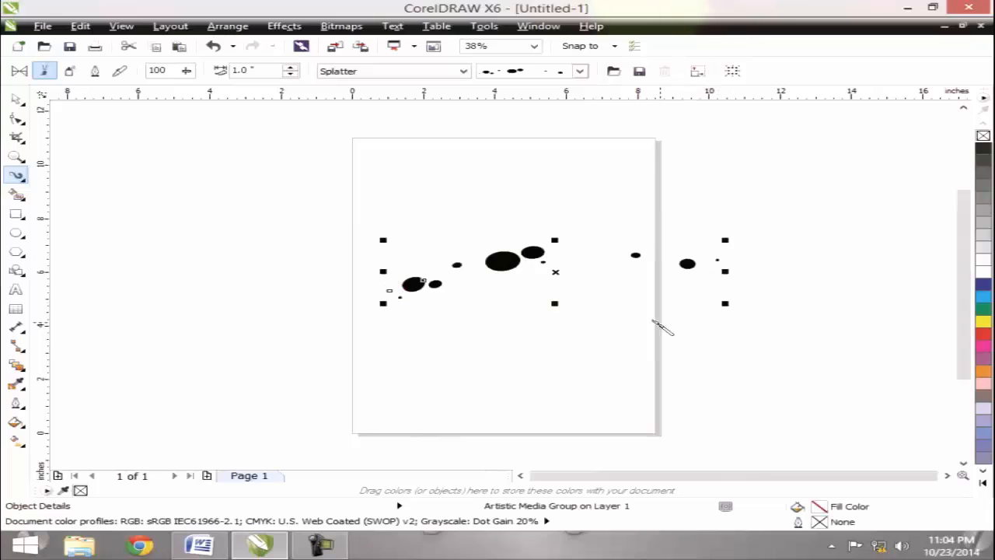
key(ctrl+z)
click(579, 71)
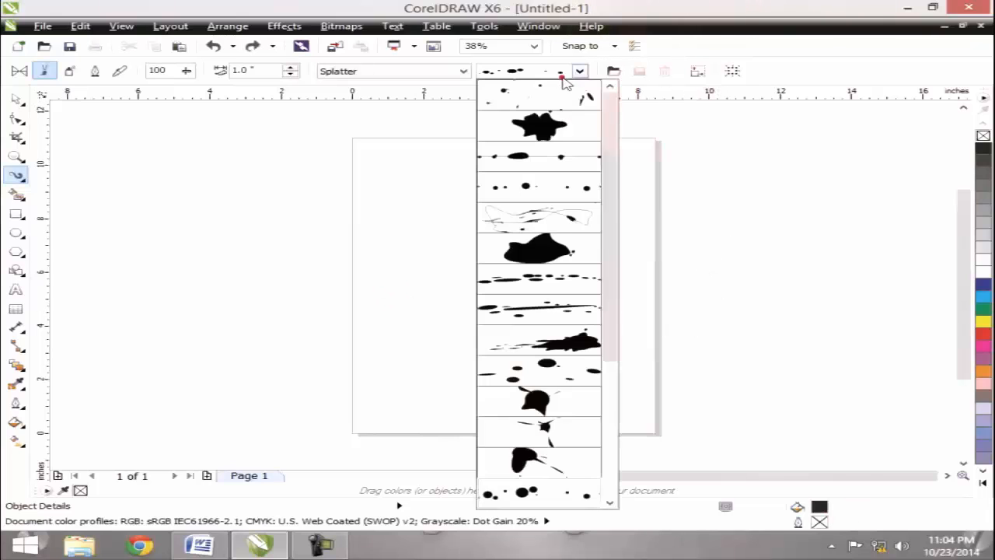
click(445, 81)
Step: Switch to the Symbol brush category, try a long wavy stroke across the page with the blue arrow brush, and undo it
click(443, 76)
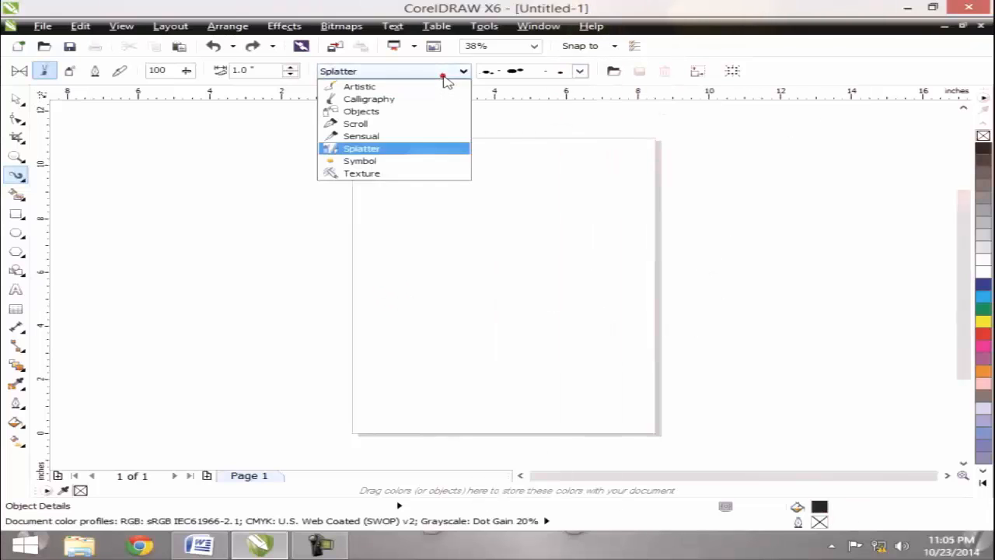
click(392, 161)
click(537, 71)
mouse_move(607, 148)
mouse_down()
mouse_move(622, 329)
mouse_move(606, 322)
mouse_move(609, 379)
mouse_up()
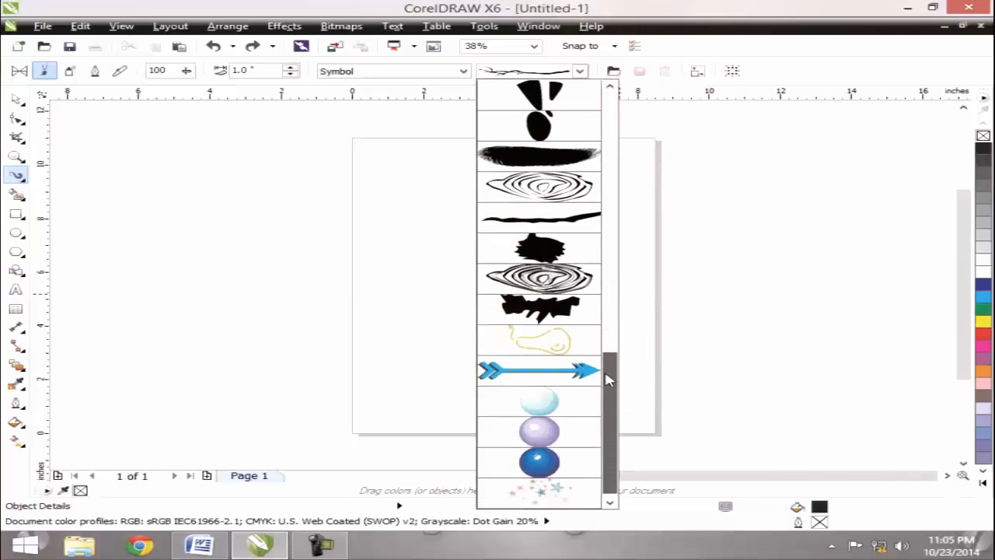
click(560, 373)
mouse_move(211, 318)
mouse_down()
mouse_move(428, 319)
mouse_move(590, 347)
mouse_move(708, 279)
mouse_up()
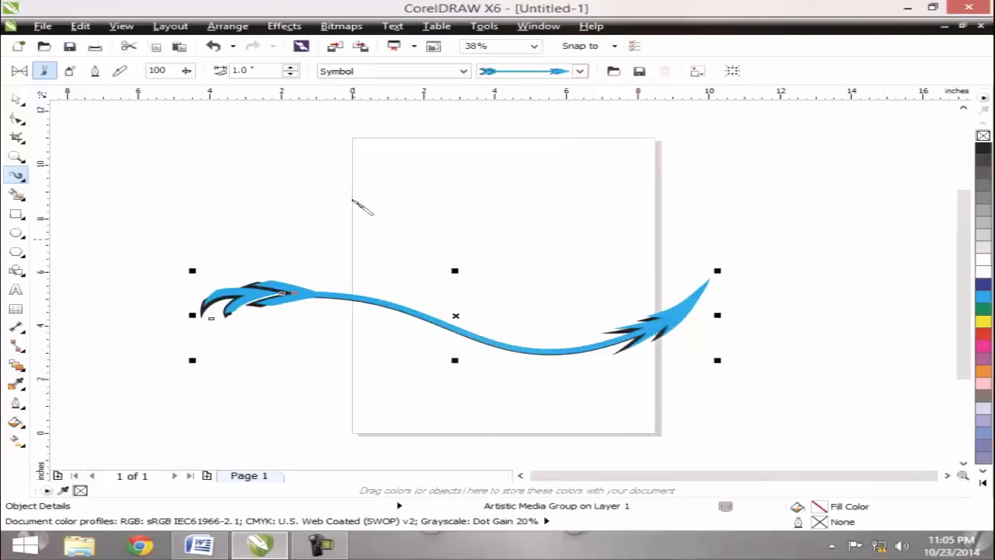
key(ctrl+z)
Step: Try a long, a very short and a medium curved stroke with the dark blue sphere brush, and undo them all
click(528, 78)
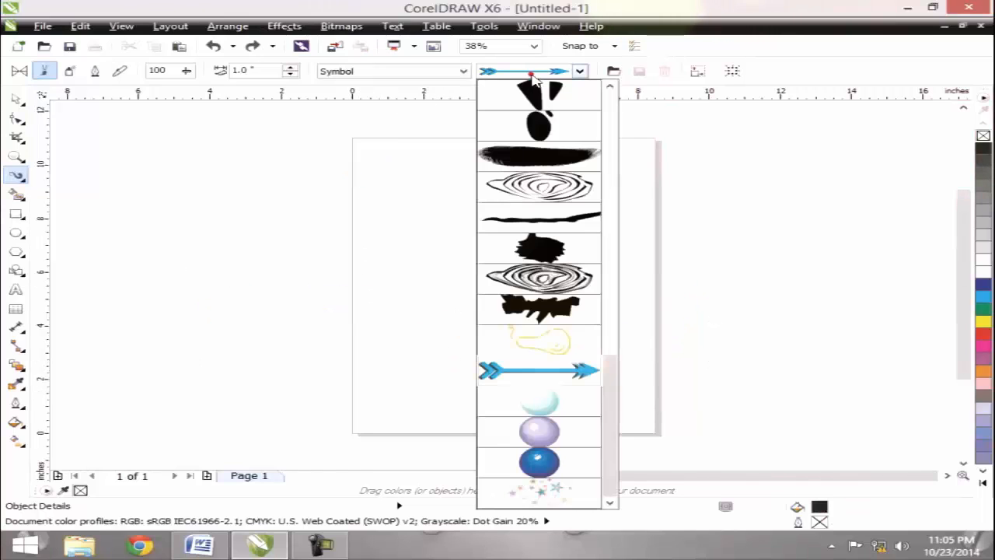
click(537, 464)
drag(198, 399, 698, 319)
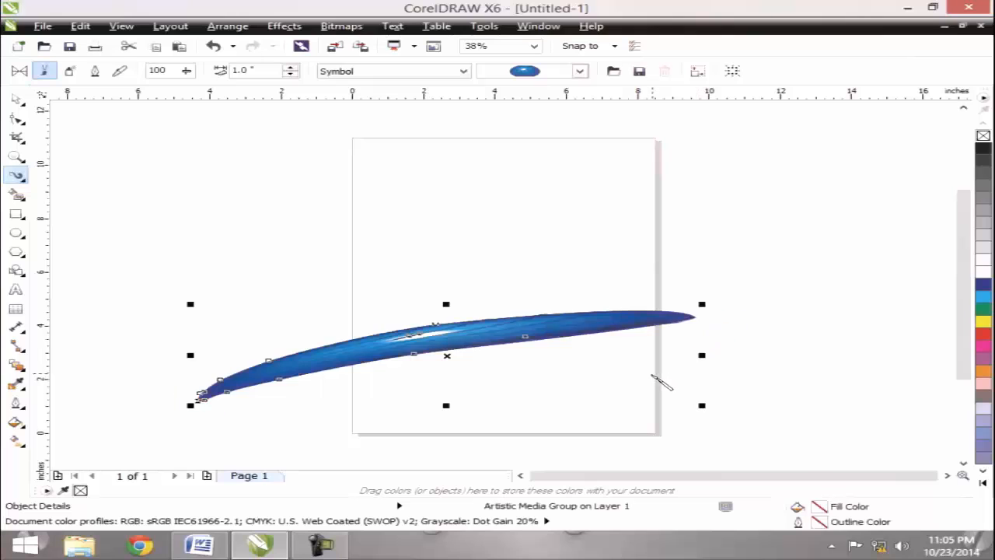
key(ctrl+z)
drag(253, 249, 262, 251)
drag(358, 261, 578, 287)
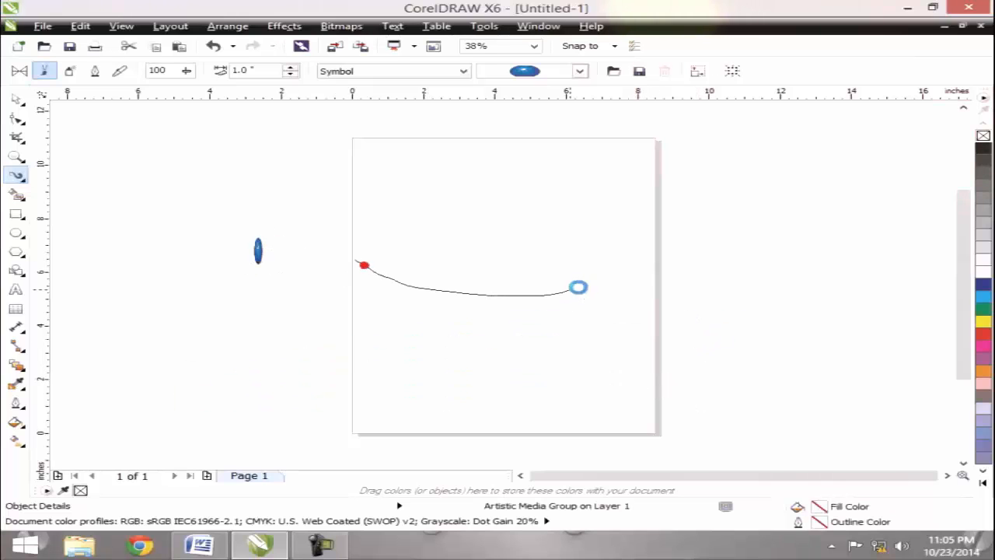
key(ctrl+z)
key(ctrl+z)
Step: Try a short stroke with the light purple sphere brush on the lower page, and undo it
click(544, 75)
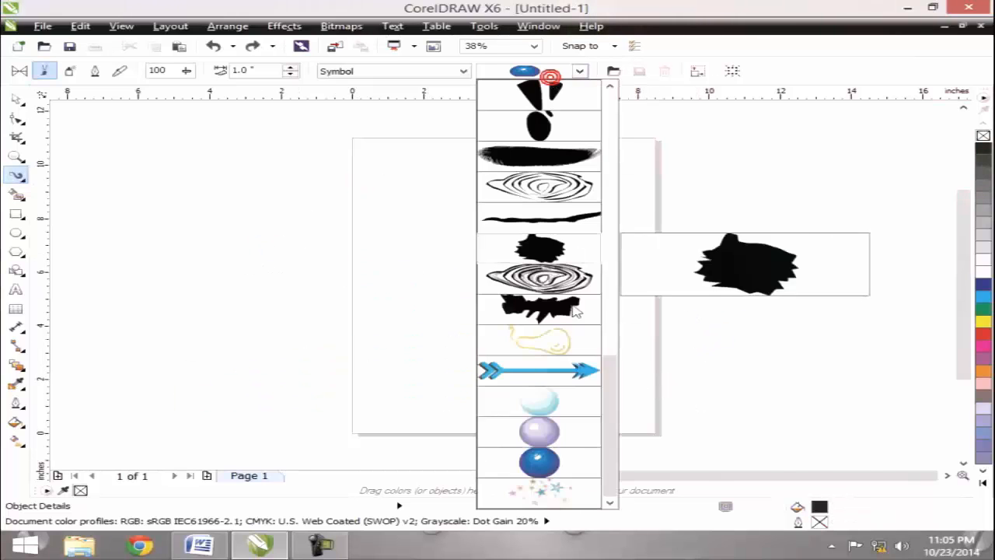
click(538, 428)
drag(345, 384, 456, 372)
key(ctrl+z)
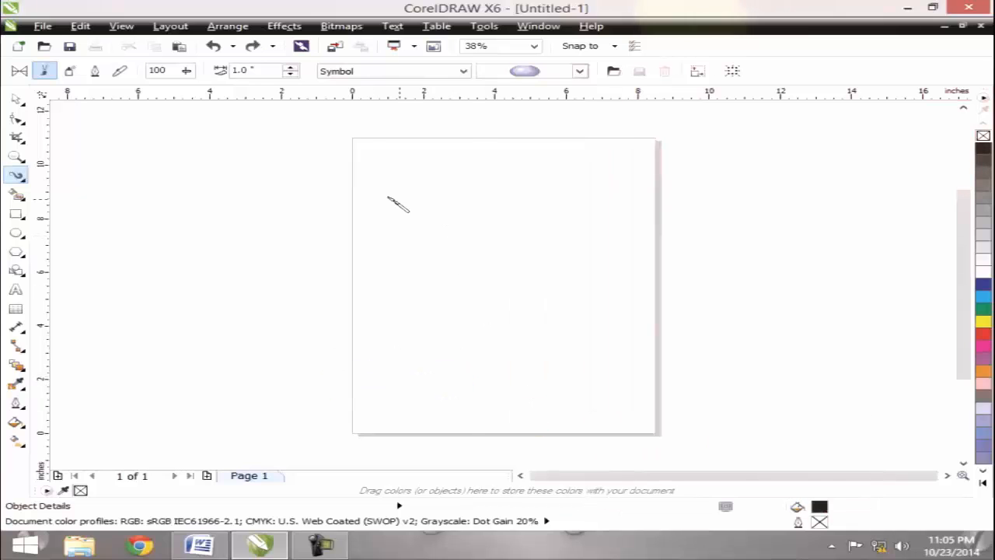
Step: Switch to the Texture brush category, try the scattered black dots brush, and undo the result
click(388, 71)
click(388, 173)
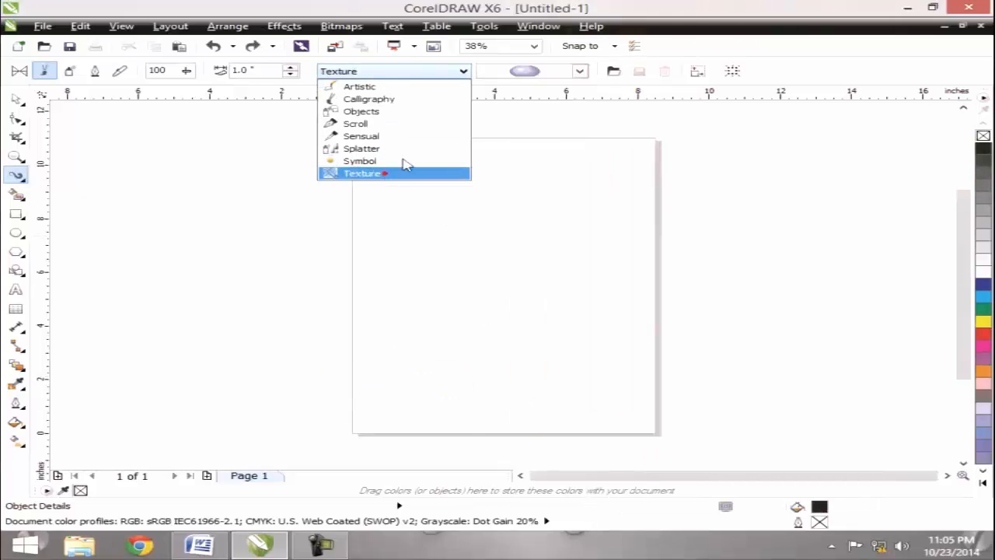
click(544, 72)
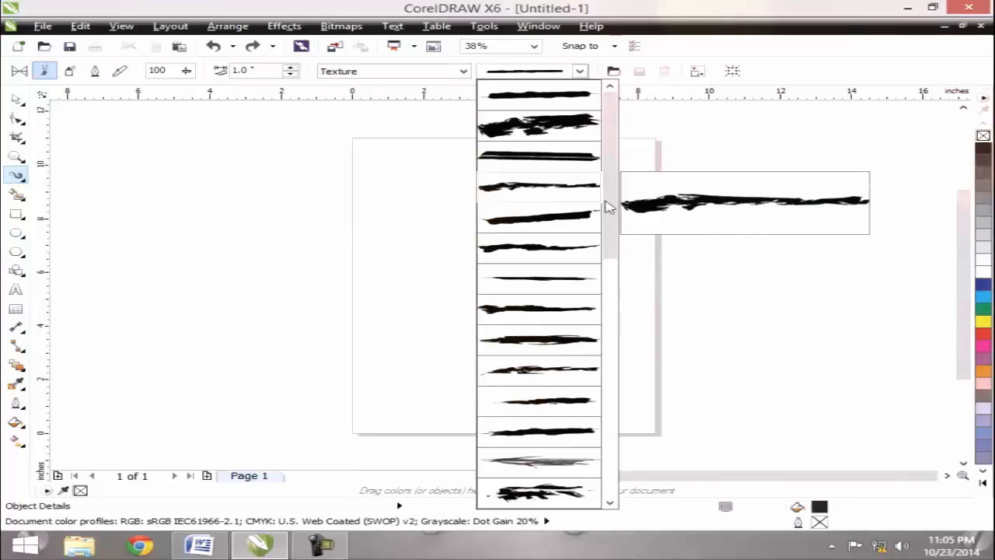
click(599, 258)
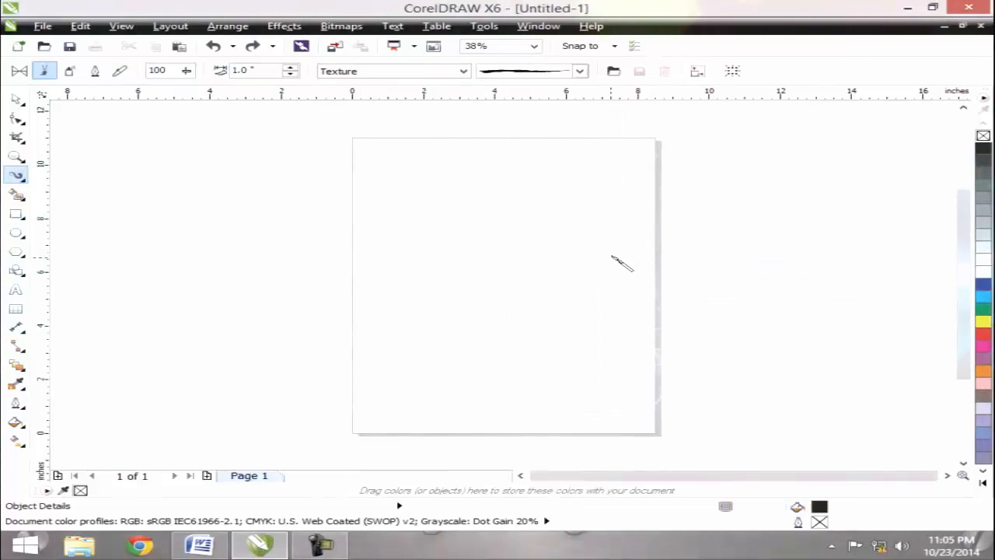
click(572, 72)
drag(605, 156, 615, 395)
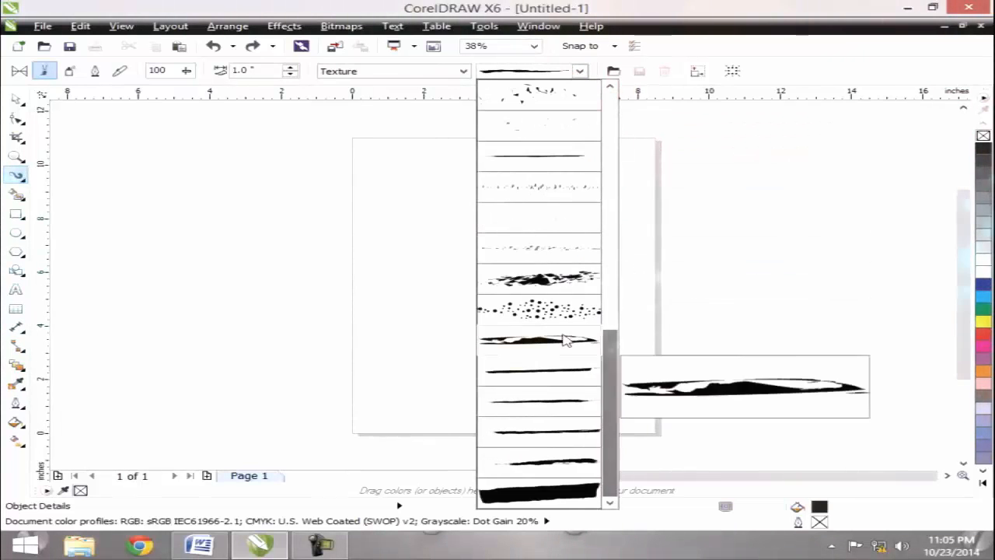
click(567, 311)
key(ctrl+z)
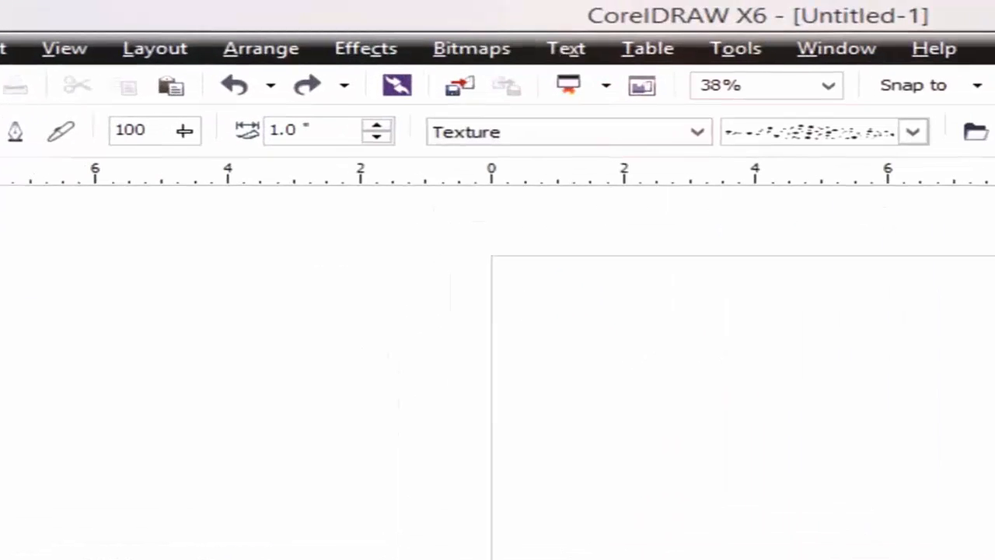
Step: Switch Artistic Media to Sprayer mode and choose the multicolored swirls spraylist from the Brush Strokes category
click(0, 133)
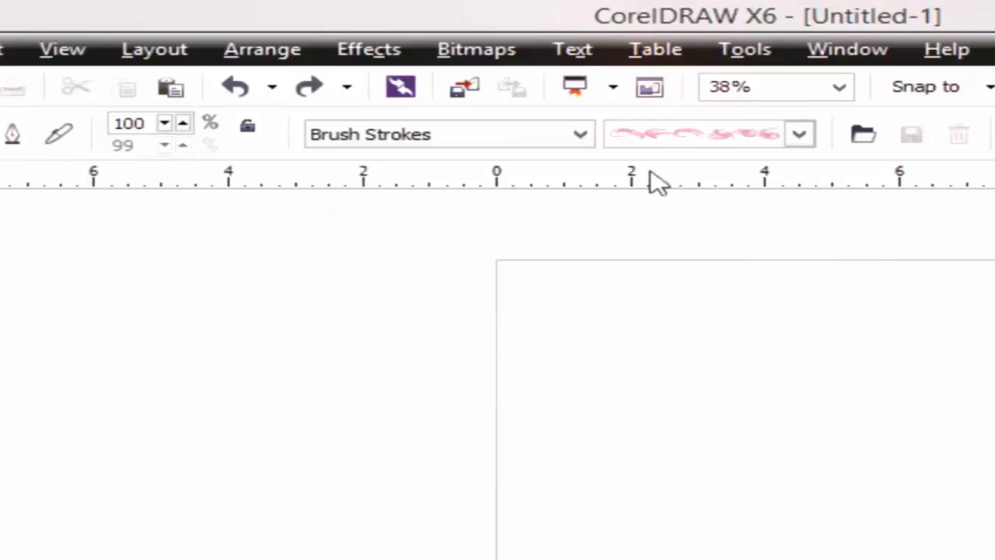
click(580, 135)
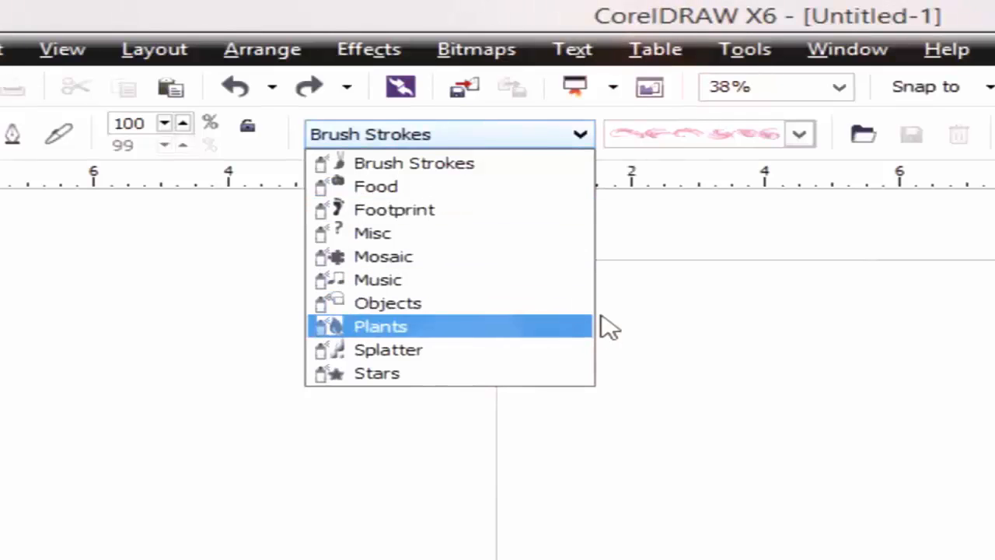
click(727, 138)
click(745, 136)
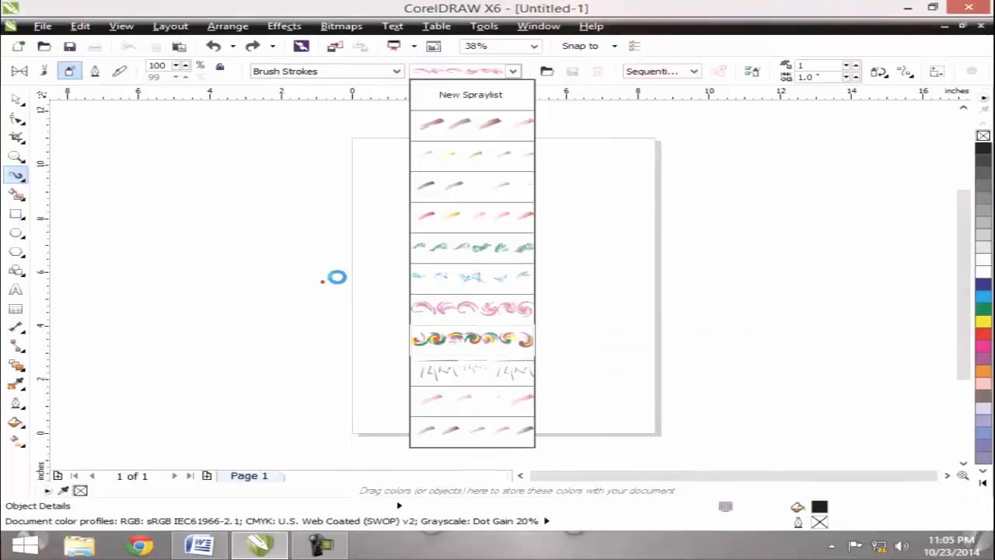
Step: Spray horizontal swirl rows across the middle and upper edge of the page plus one swirl below the middle row, deleting the extra upper swirl
drag(322, 280, 684, 279)
click(586, 330)
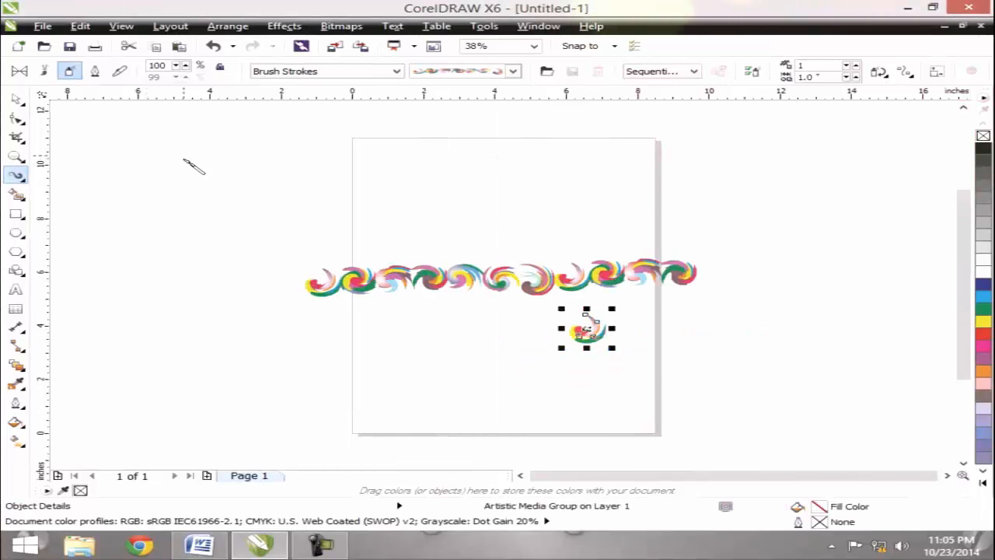
drag(206, 165, 423, 166)
click(223, 202)
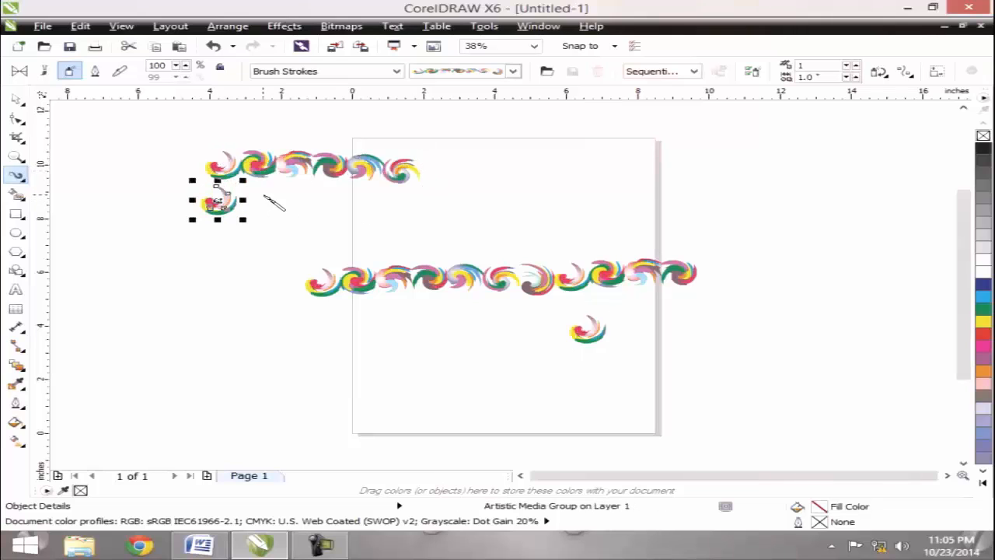
key(Delete)
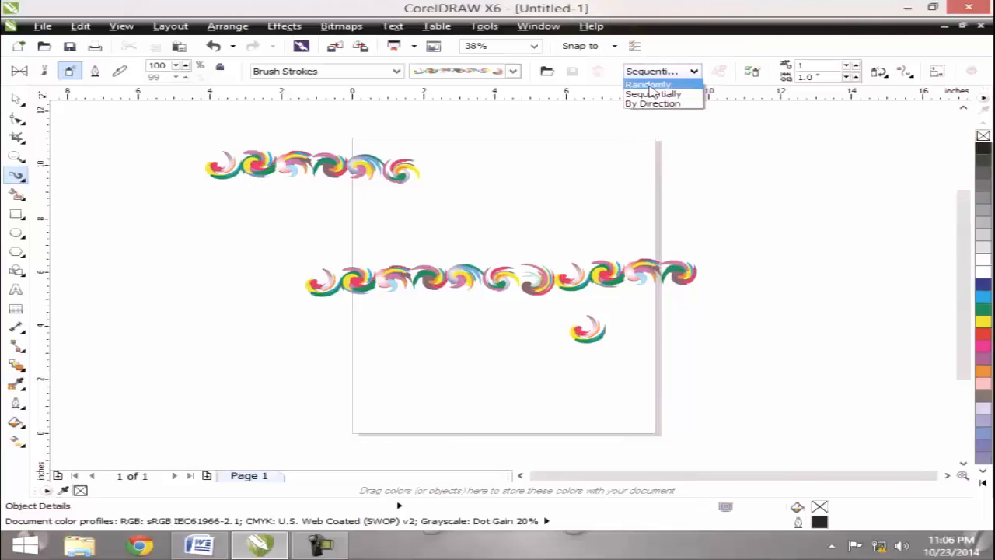
Step: Spray a swirl row in Randomly order between the two existing rows, and change that row's spray order to By Direction
click(648, 84)
mouse_move(159, 226)
mouse_down()
mouse_move(346, 231)
mouse_move(569, 223)
mouse_up()
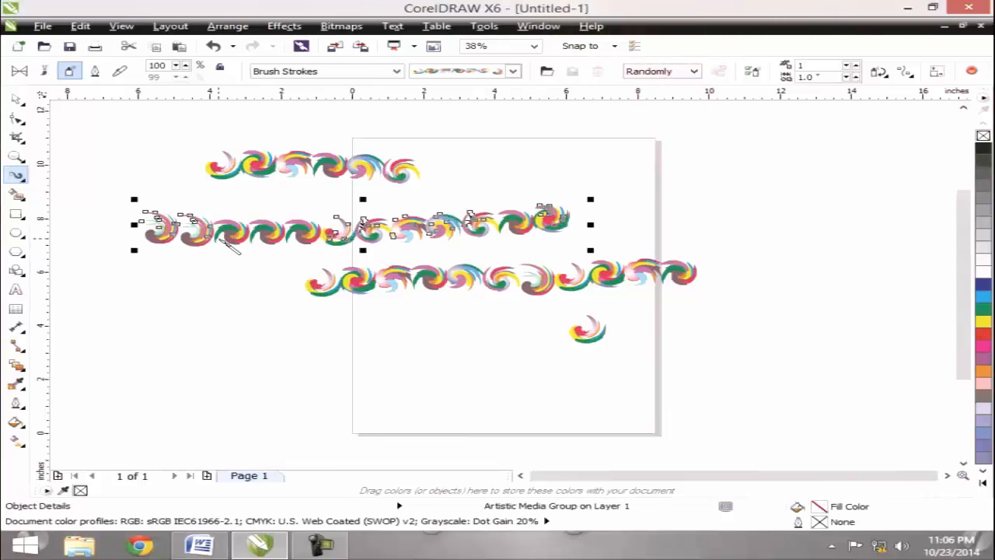
click(695, 71)
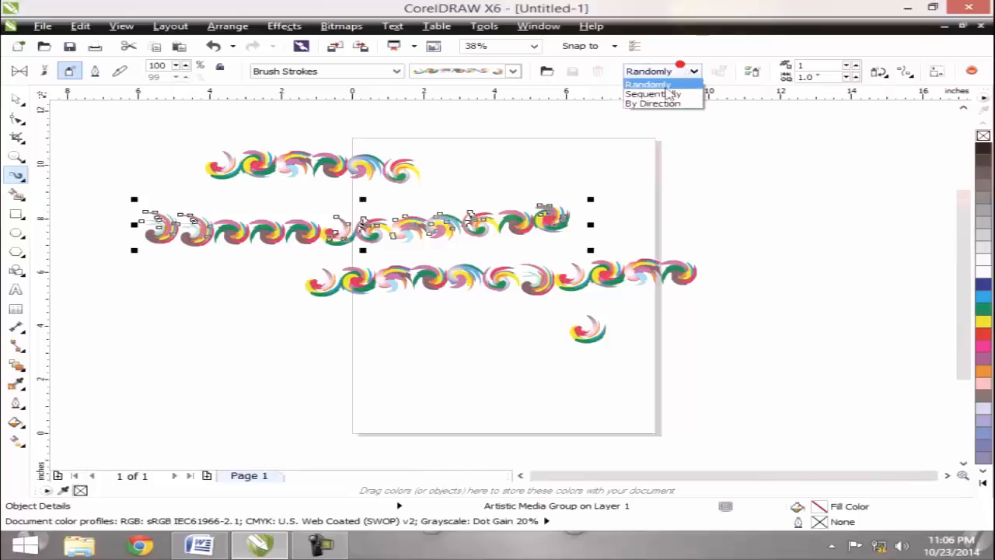
click(670, 104)
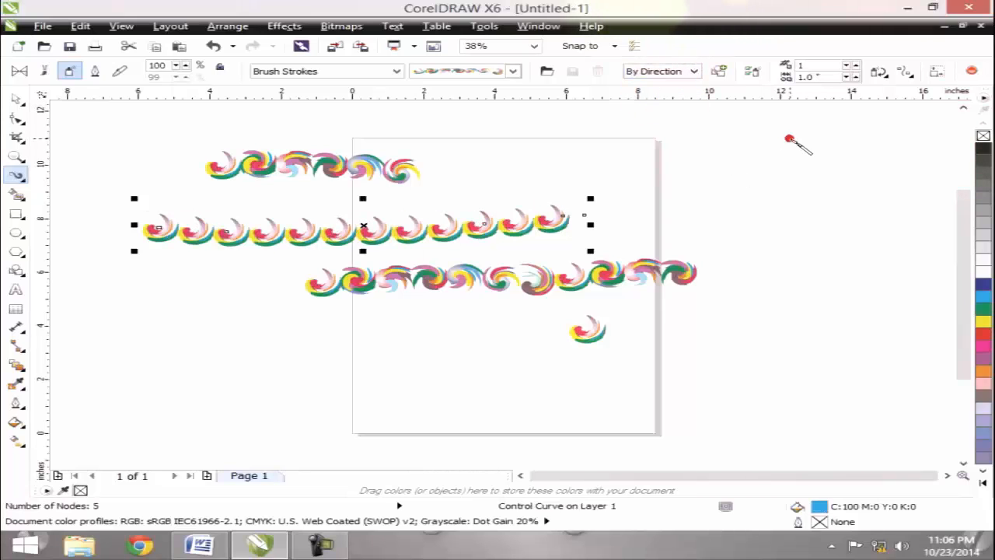
Step: Spray a vertical column of swirls beside the page in Randomly order, and a horizontal row near the page's bottom edge
drag(789, 139, 801, 218)
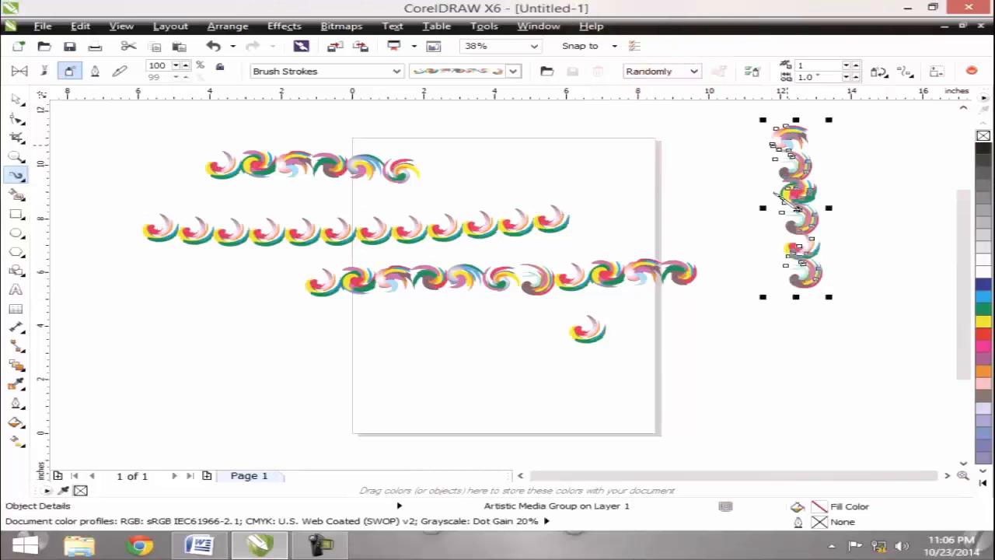
drag(281, 425, 592, 420)
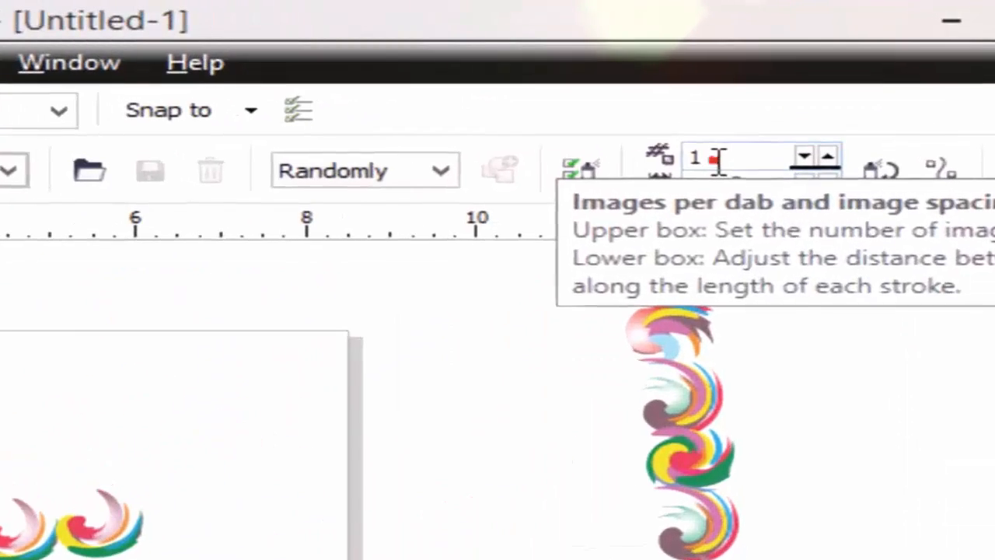
Step: Set the bottom swirl row to 10 images per dab, and spray a short row across the page's right edge below the middle row
double_click(808, 66)
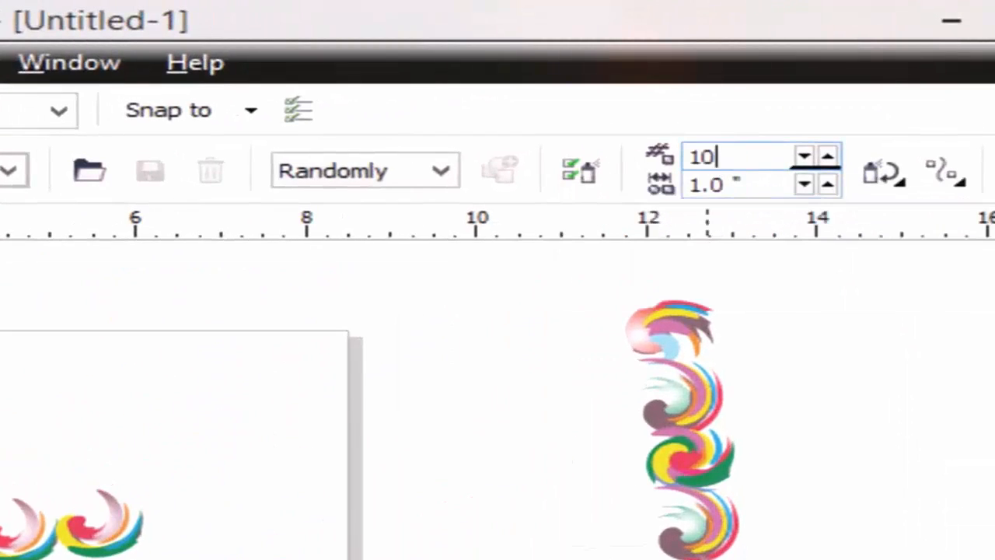
key(Return)
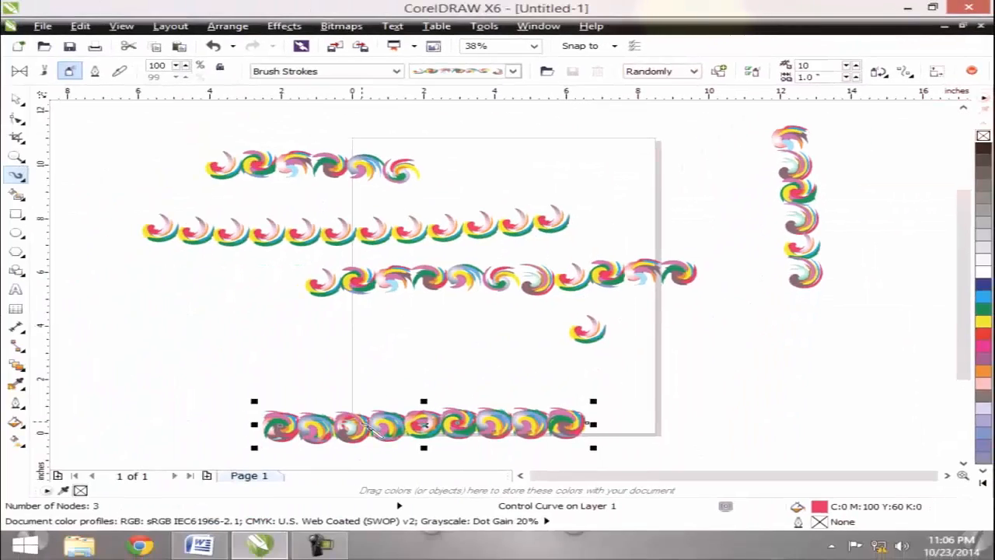
drag(631, 326, 772, 327)
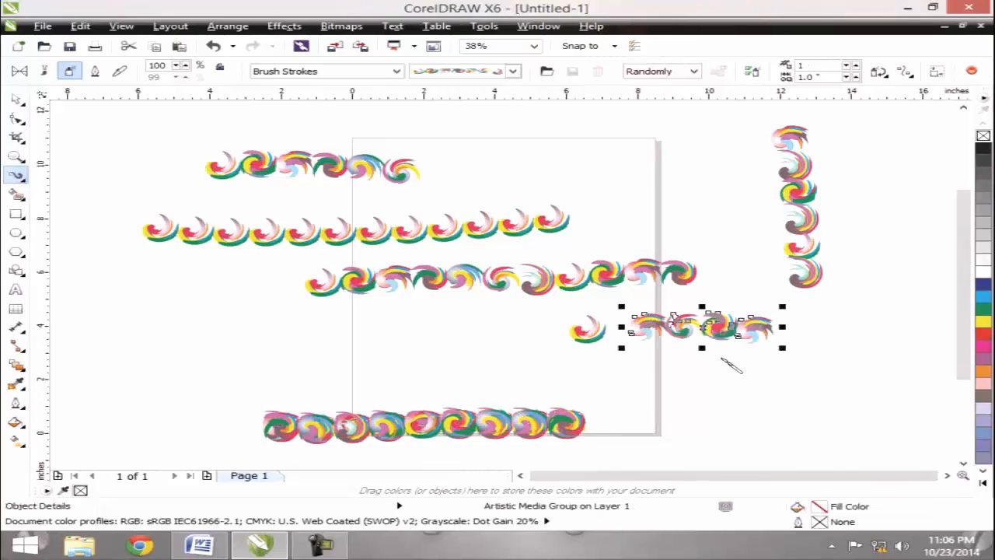
click(713, 364)
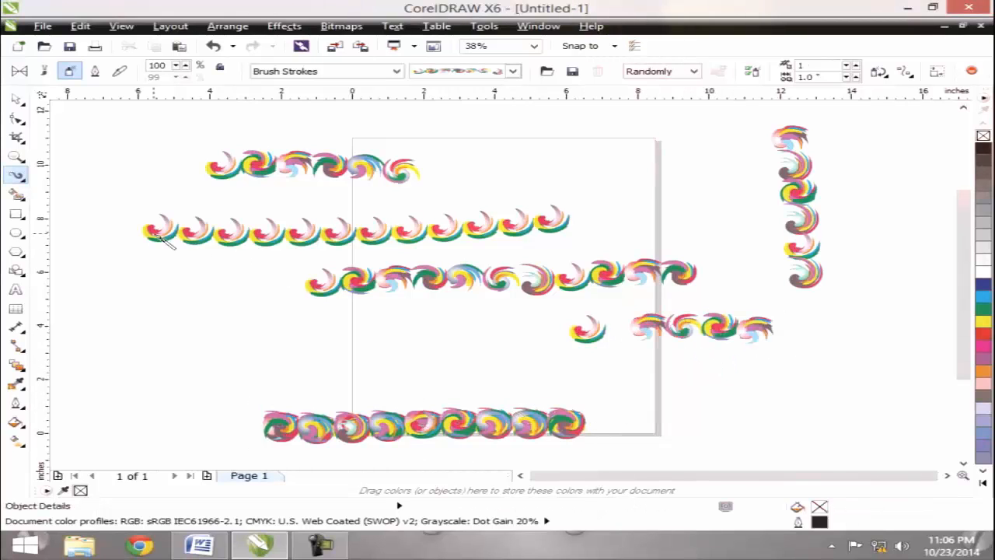
Step: Increase the image spacing of the bottom swirl row to 1.24 inches
click(274, 415)
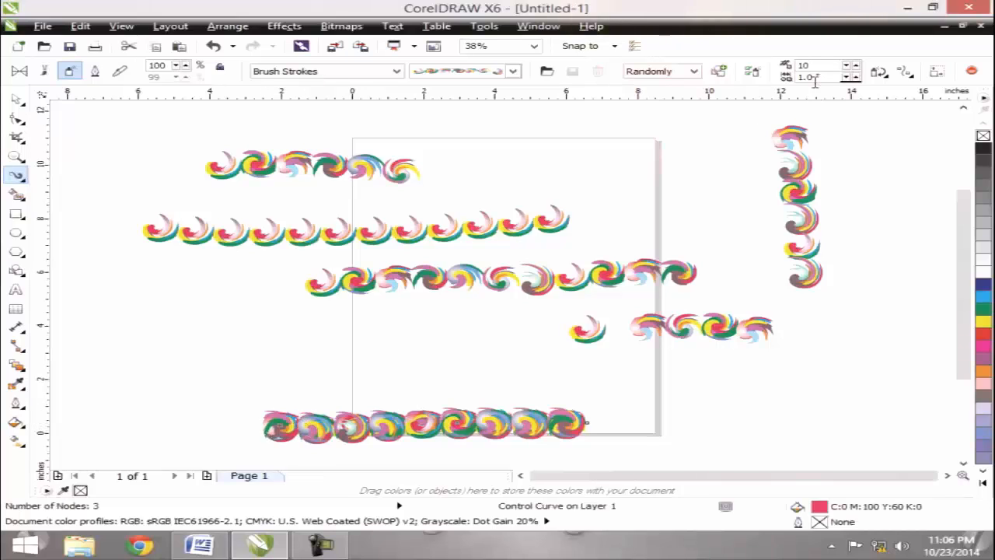
click(856, 75)
click(855, 75)
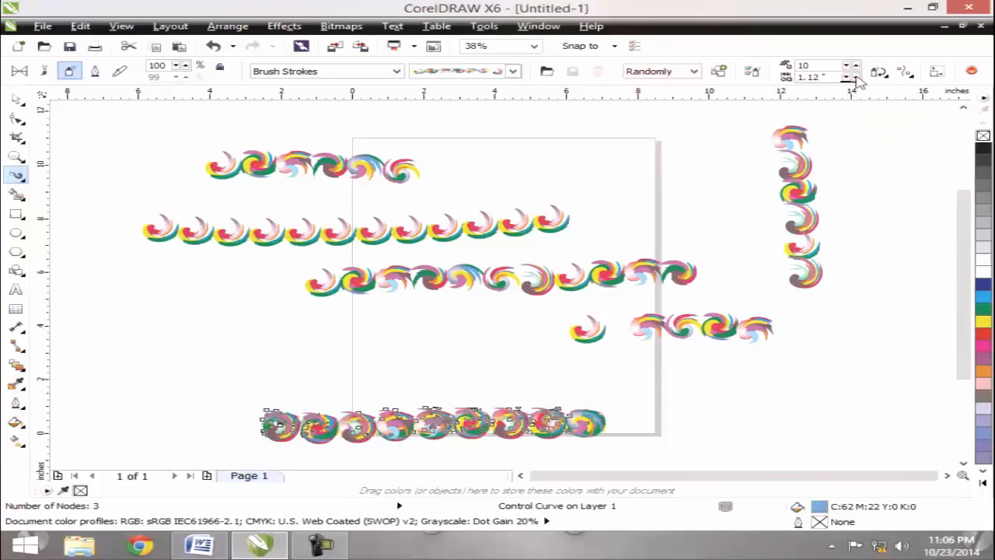
click(855, 80)
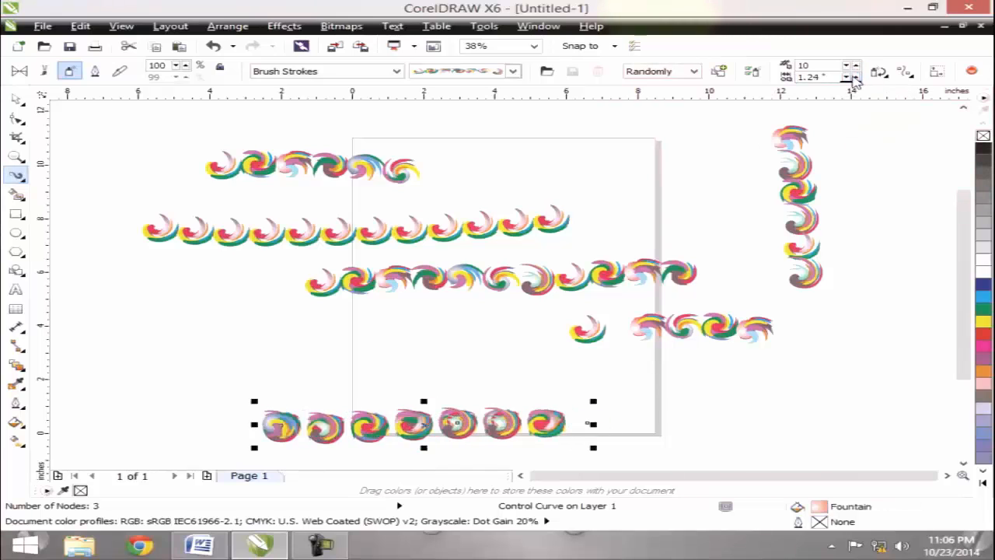
Step: Spray one swirl row outside the page's lower left and another across its lower part, setting the latter's image spacing to 3.0 inches
drag(92, 357, 277, 348)
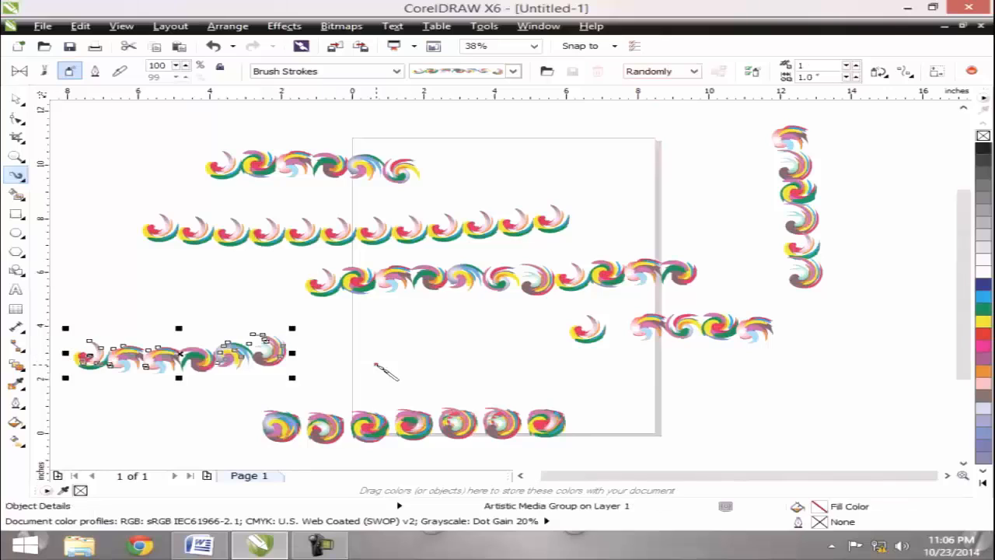
click(375, 364)
drag(334, 365, 665, 357)
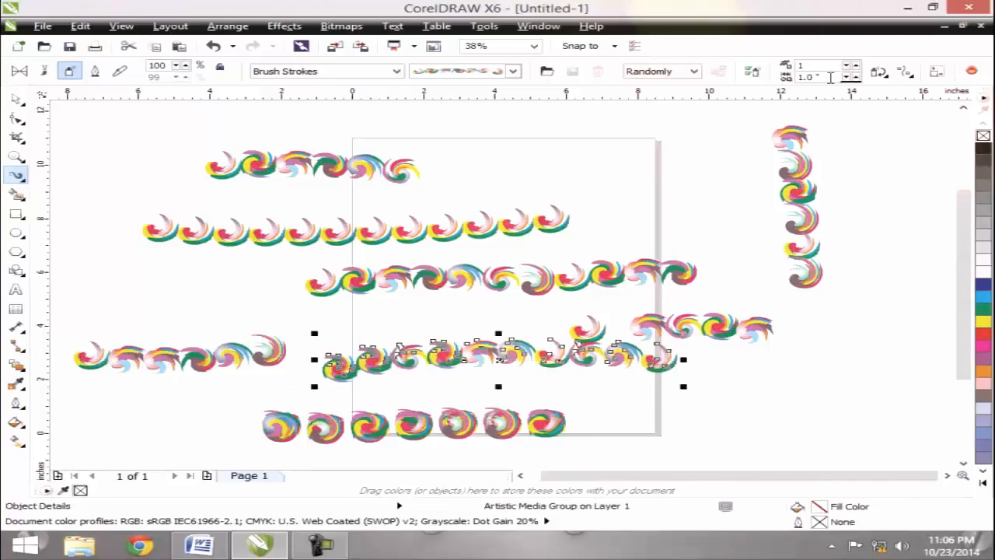
double_click(830, 78)
text(3)
key(Return)
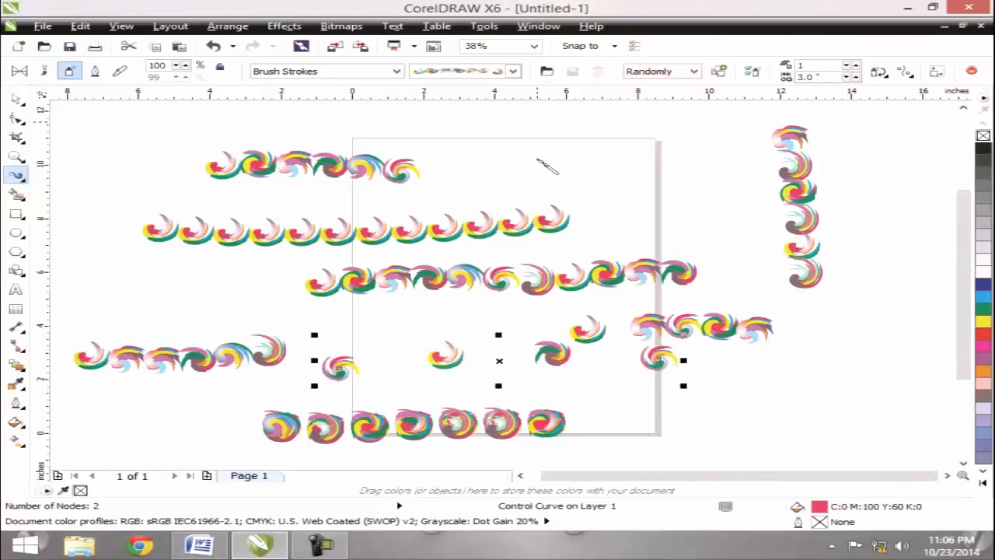
Step: Spray a swirl row along the page's upper edge and set its image spacing to 3.0 inches
drag(378, 130, 608, 152)
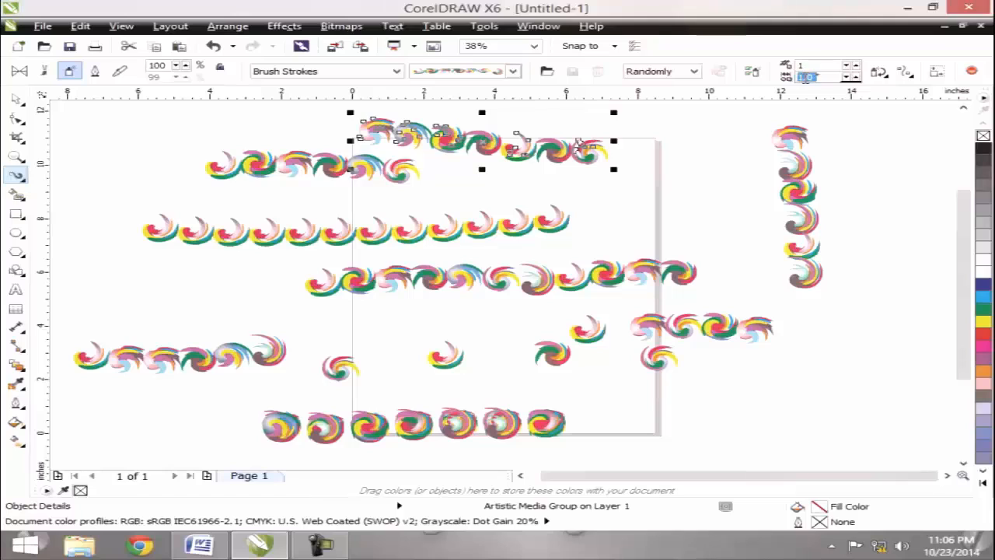
text(0)
key(Return)
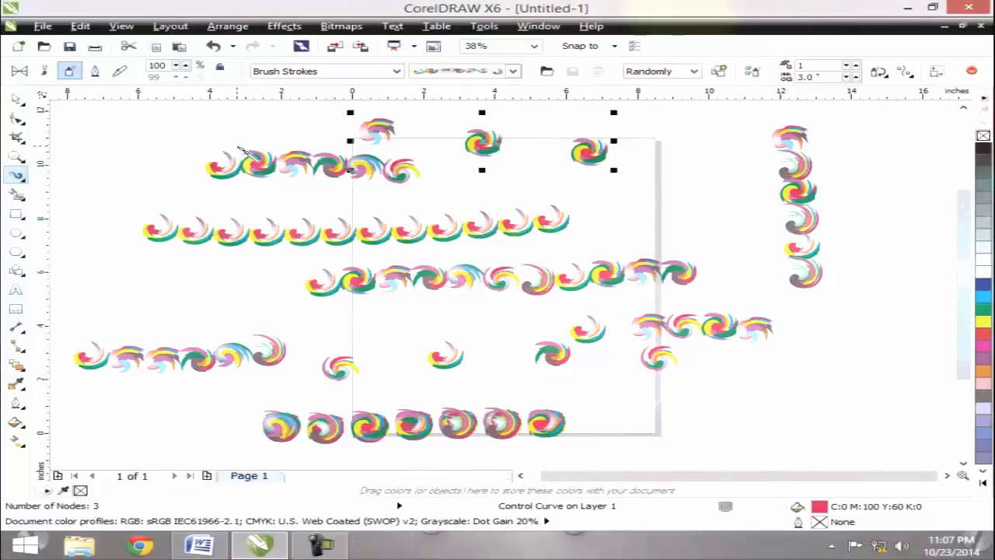
Step: Delete the swirl row at the page's upper edge and all remaining swirls from the drawing
key(F10)
key(ctrl+a)
key(Delete)
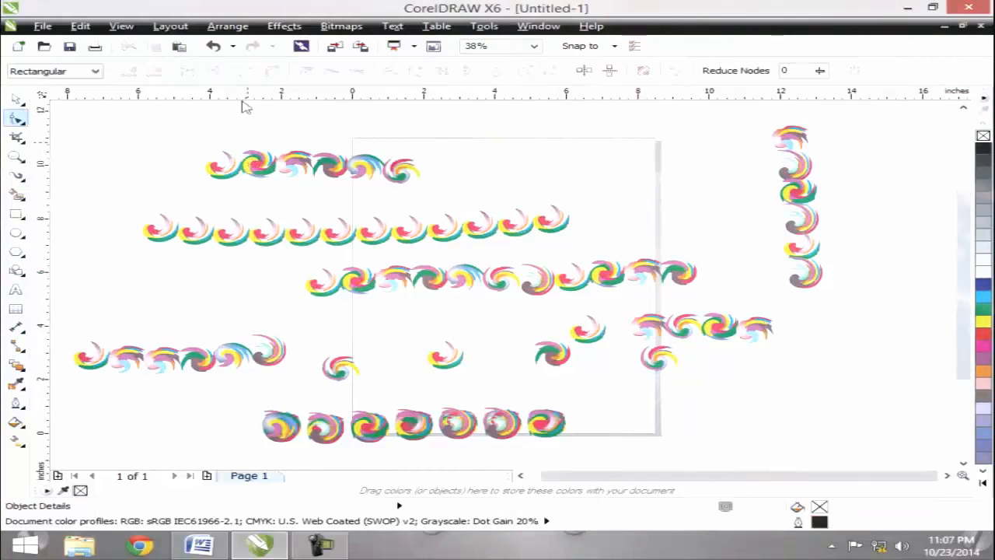
click(17, 99)
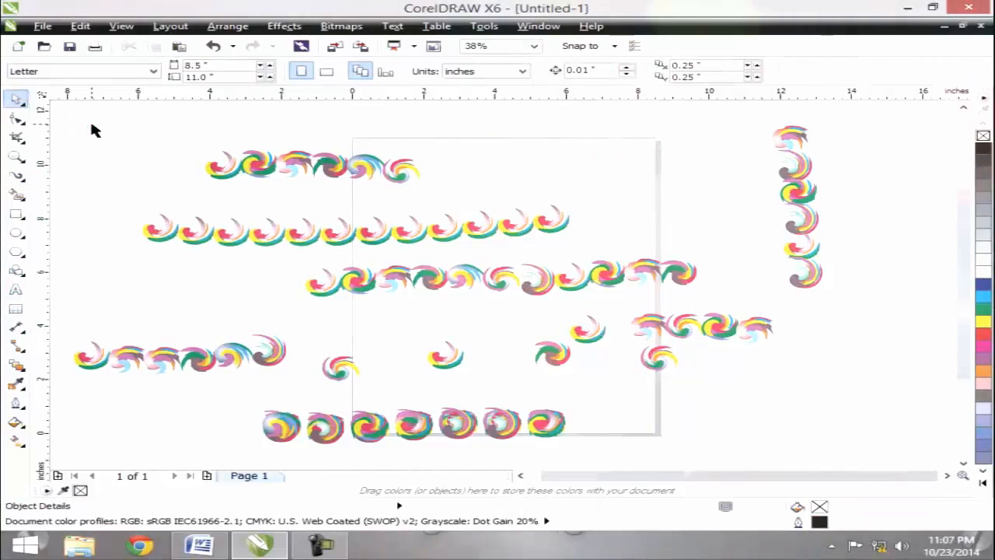
key(ctrl+a)
key(Delete)
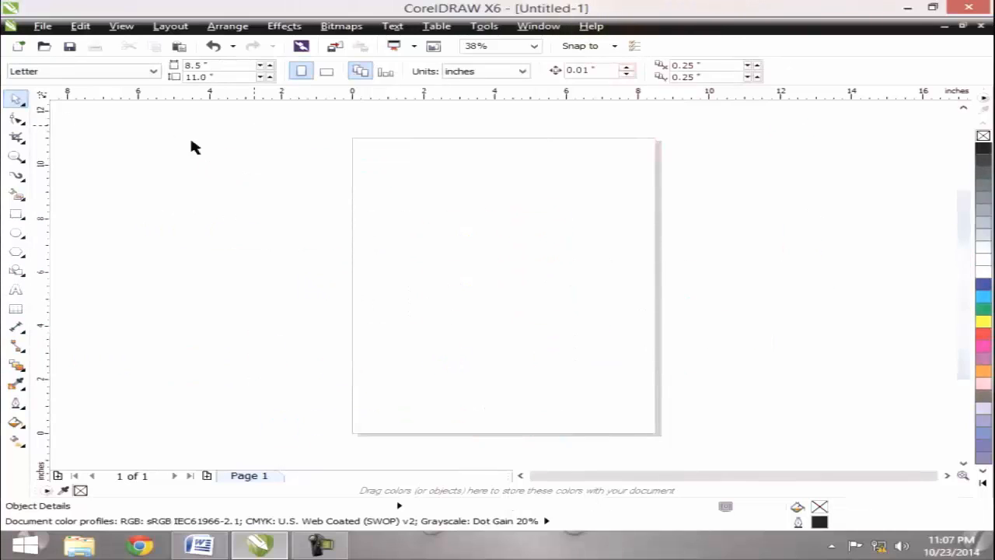
Step: With the Artistic Media sprayer, spray a row of the Food category's biscuit spraylist across the page, and delete it
click(23, 182)
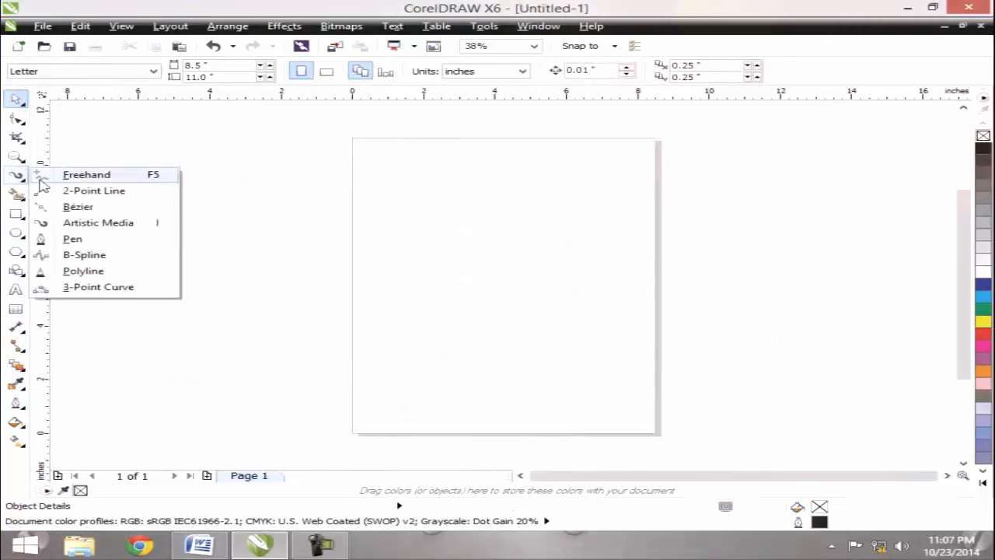
click(95, 222)
click(368, 70)
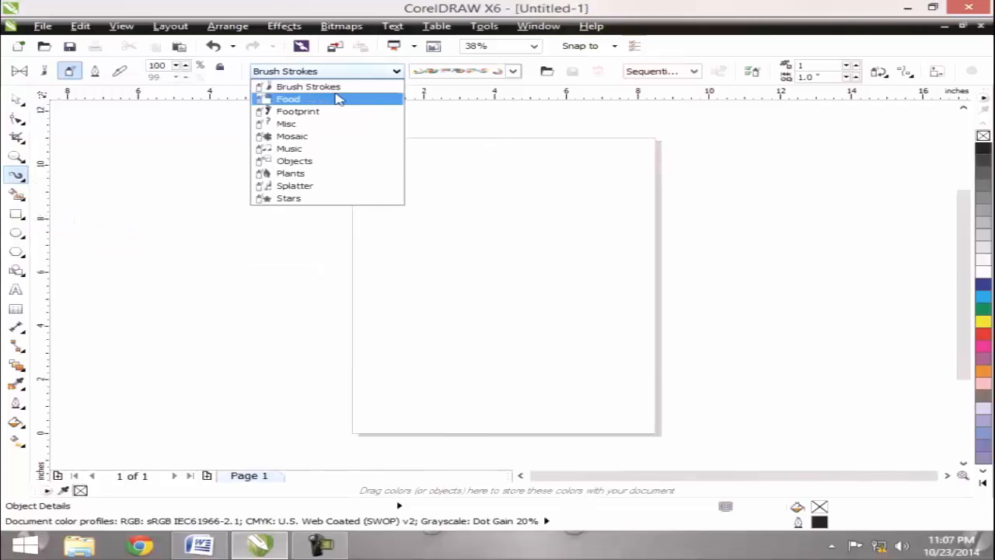
click(513, 71)
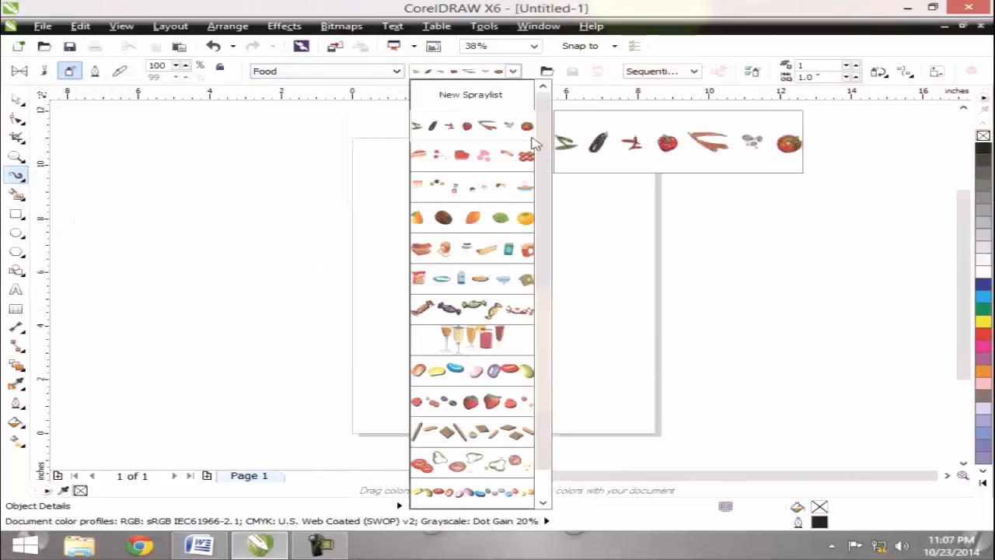
drag(543, 151, 549, 196)
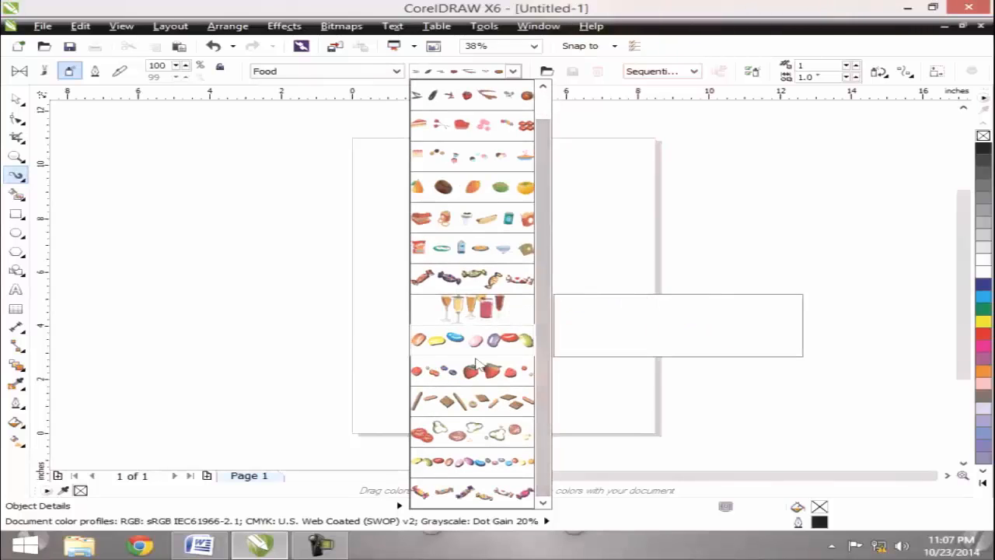
click(472, 400)
drag(198, 300, 812, 334)
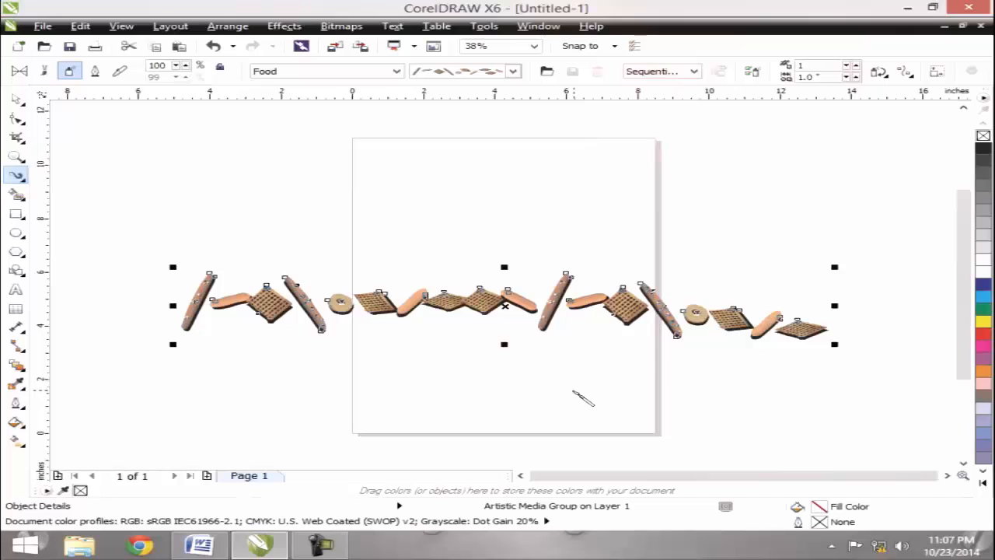
key(Delete)
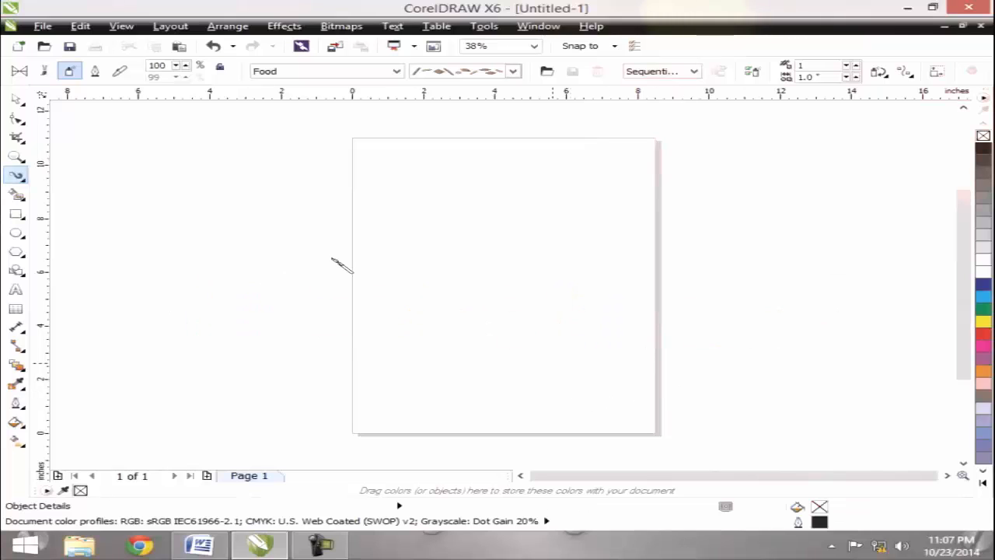
Step: Spray a wavy trail of black paw prints across the page with a Footprint category spraylist, and delete it
click(272, 72)
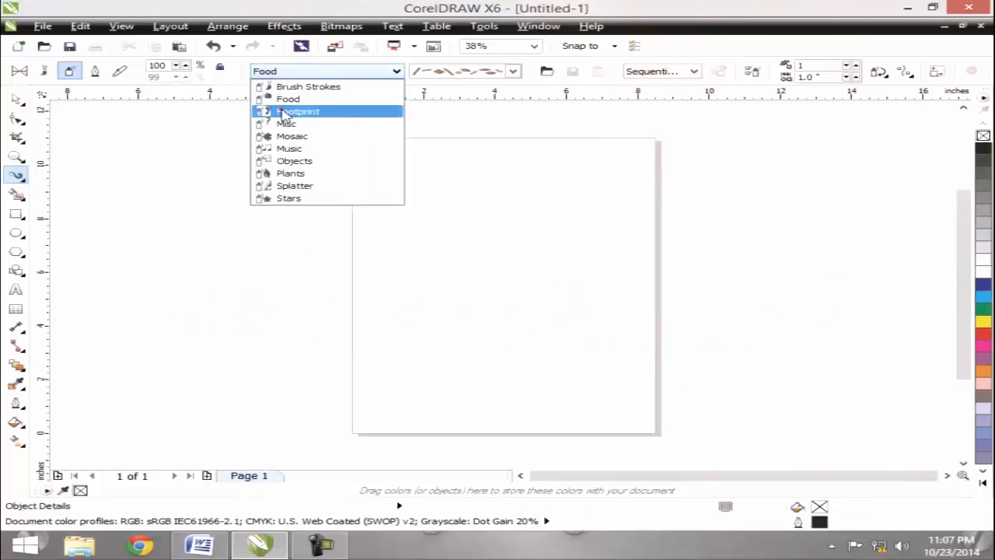
click(519, 99)
click(512, 71)
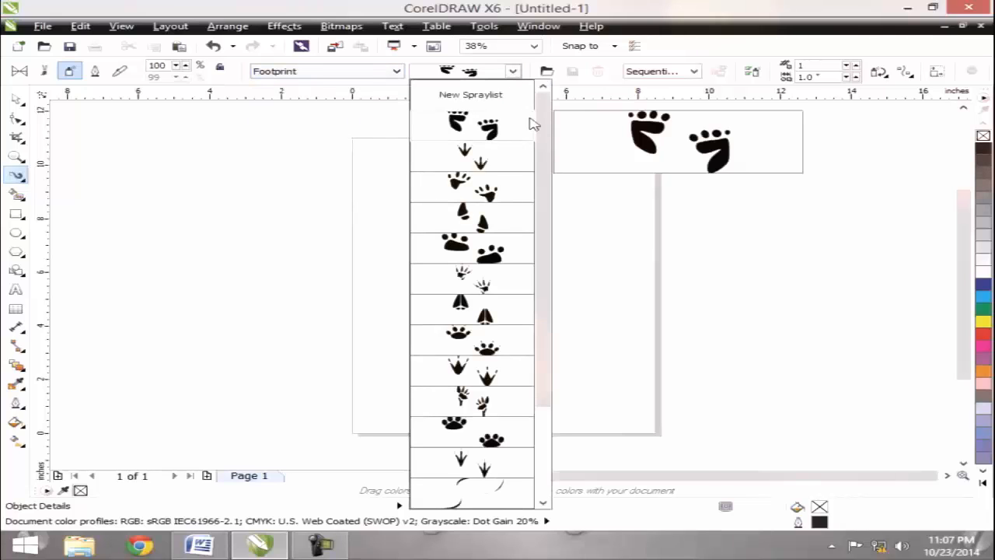
drag(542, 116, 542, 391)
click(477, 466)
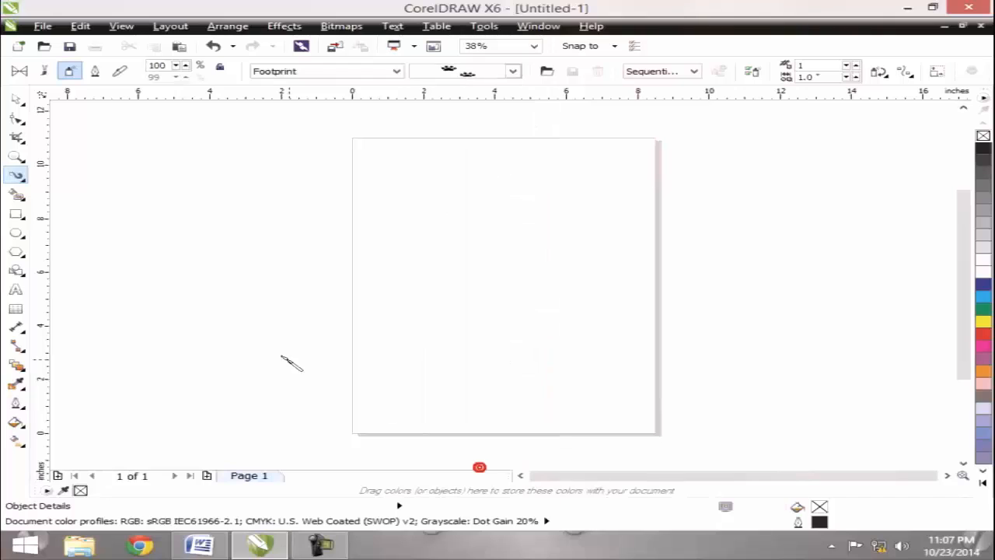
mouse_move(249, 263)
mouse_down()
mouse_move(390, 251)
mouse_move(622, 298)
mouse_up()
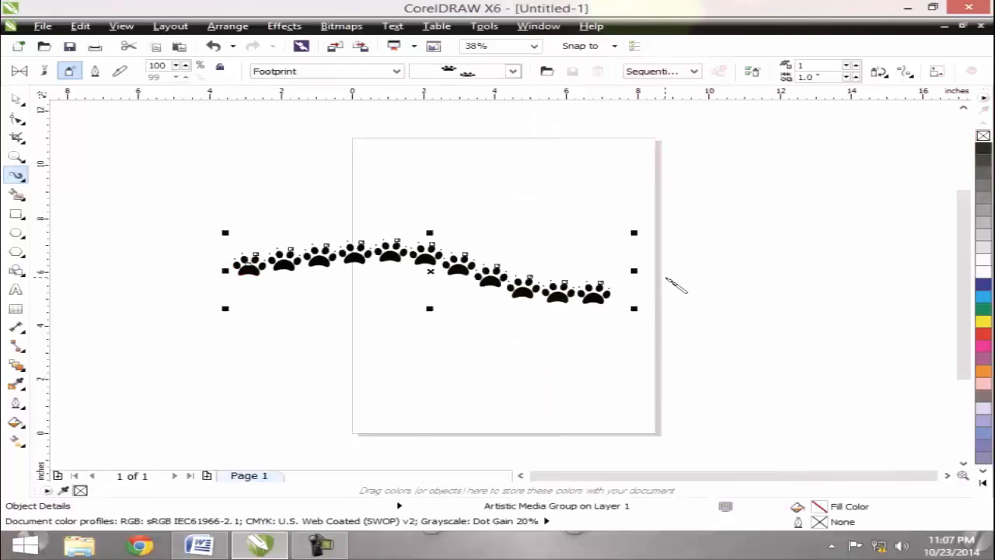
key(Delete)
Step: Switch the sprayer category to Misc, look through its spraylists, and choose New Spraylist
click(322, 71)
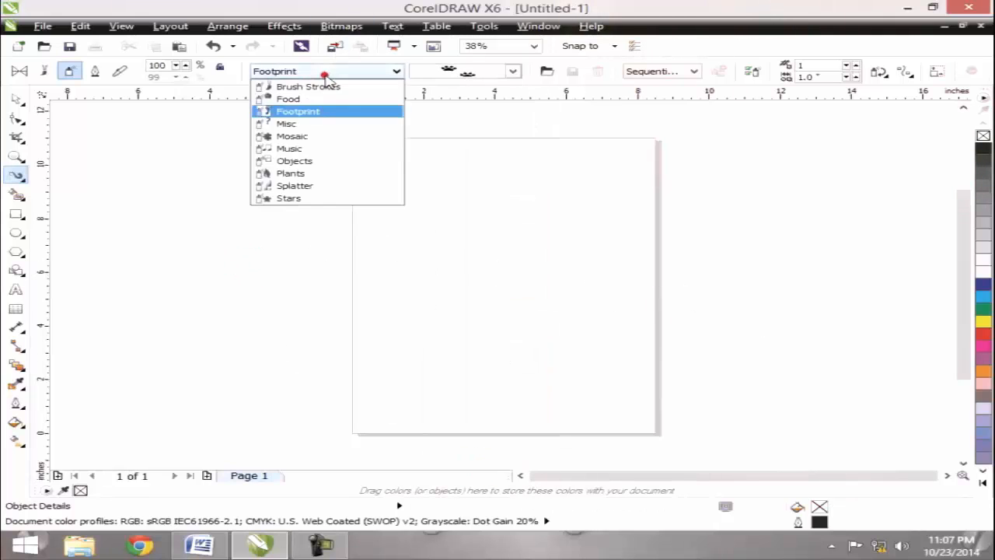
click(337, 124)
click(512, 72)
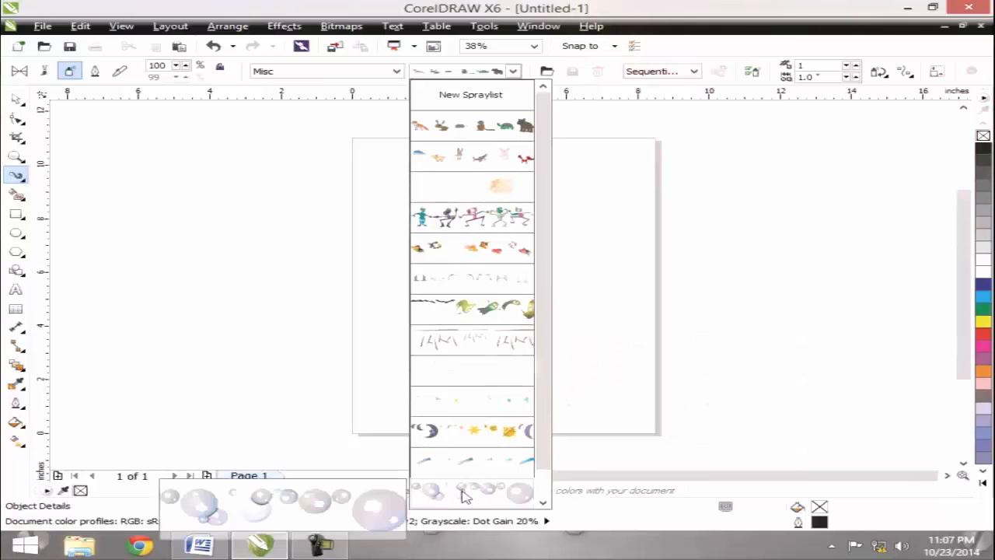
click(480, 100)
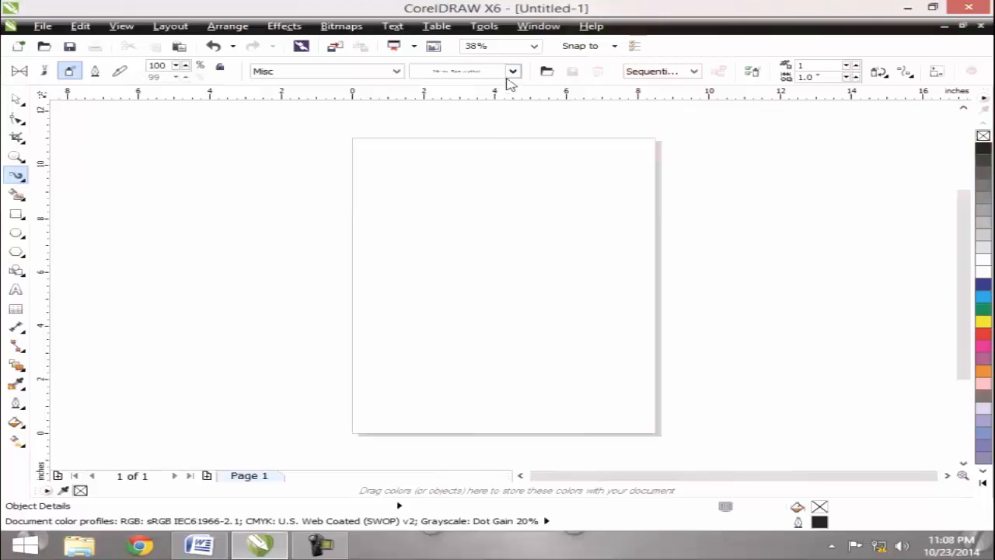
Step: Spray a descending row of pink and brown Brush Strokes across the page's upper part, and choose New Spraylist
click(422, 154)
mouse_move(273, 184)
mouse_down()
mouse_move(624, 254)
mouse_move(645, 247)
mouse_up()
click(512, 71)
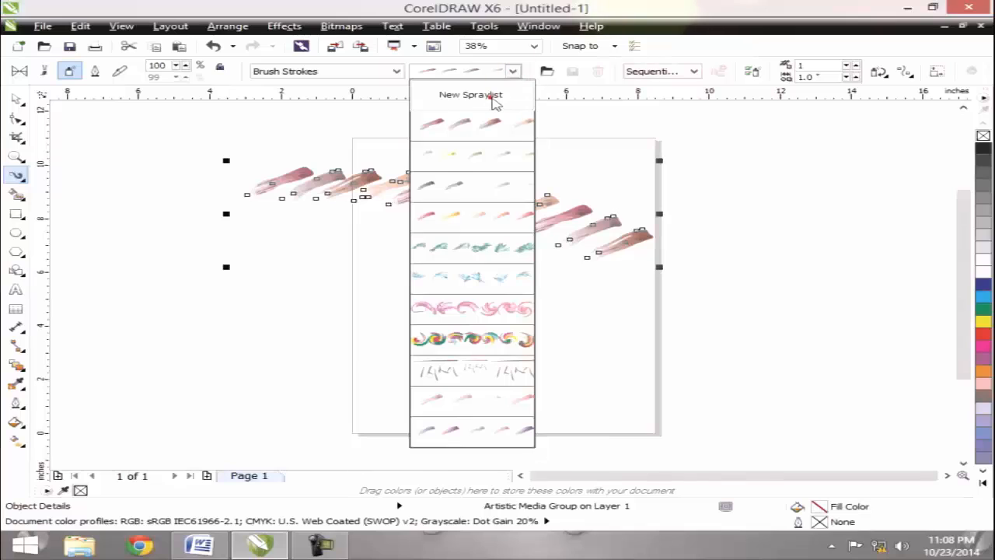
click(489, 95)
click(510, 74)
click(471, 97)
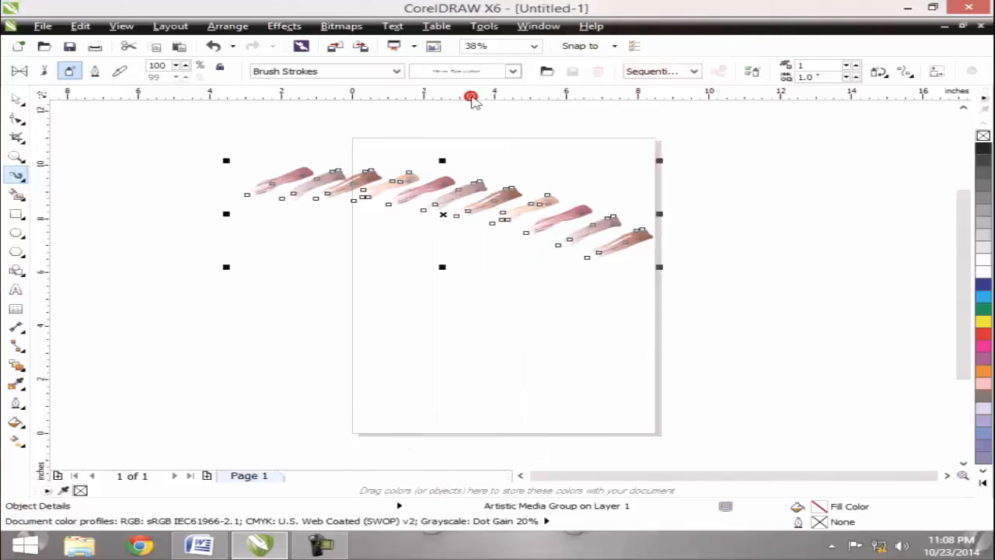
Step: Switch the sprayer category to Music, look through its spraylists, and try to choose the pink brush strokes spraylist
click(384, 73)
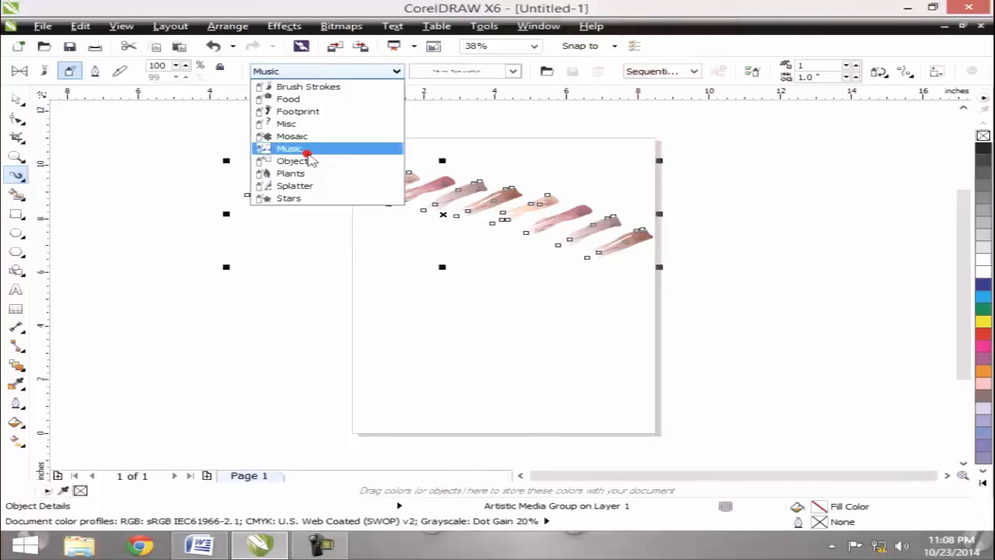
click(308, 155)
click(512, 72)
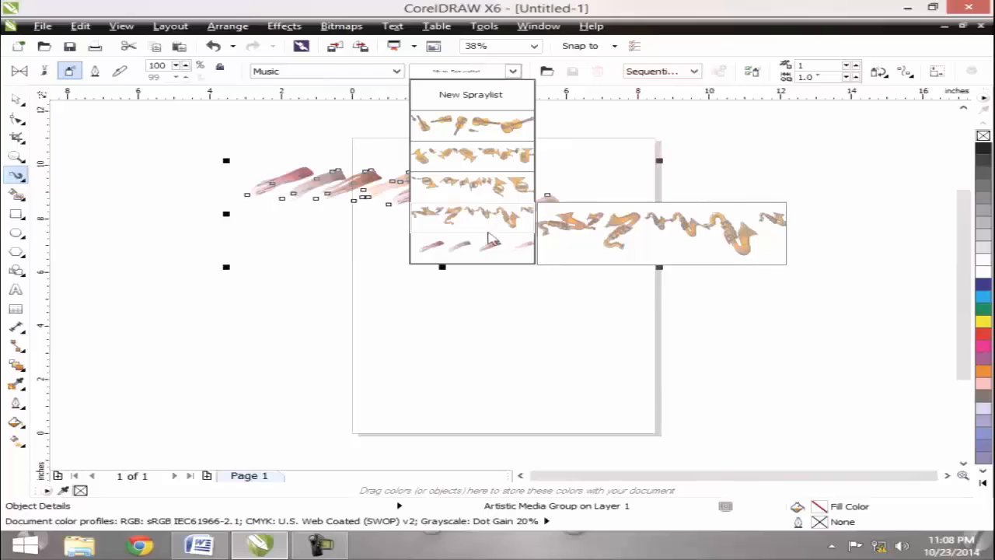
click(485, 246)
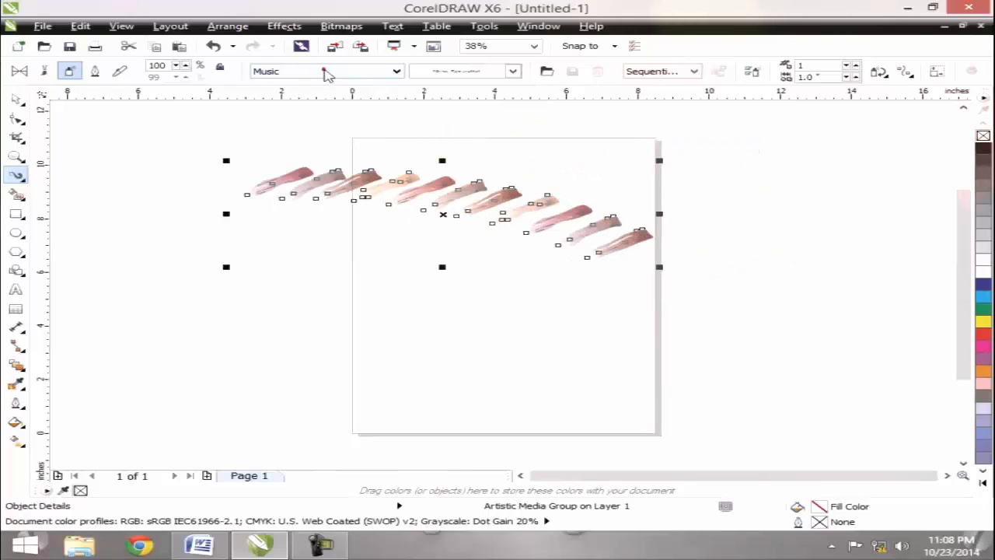
Step: Apply the Objects category's balloon spraylist to the selected brush-stroke spray, and spray two more descending balloon trails below it
click(327, 71)
click(294, 160)
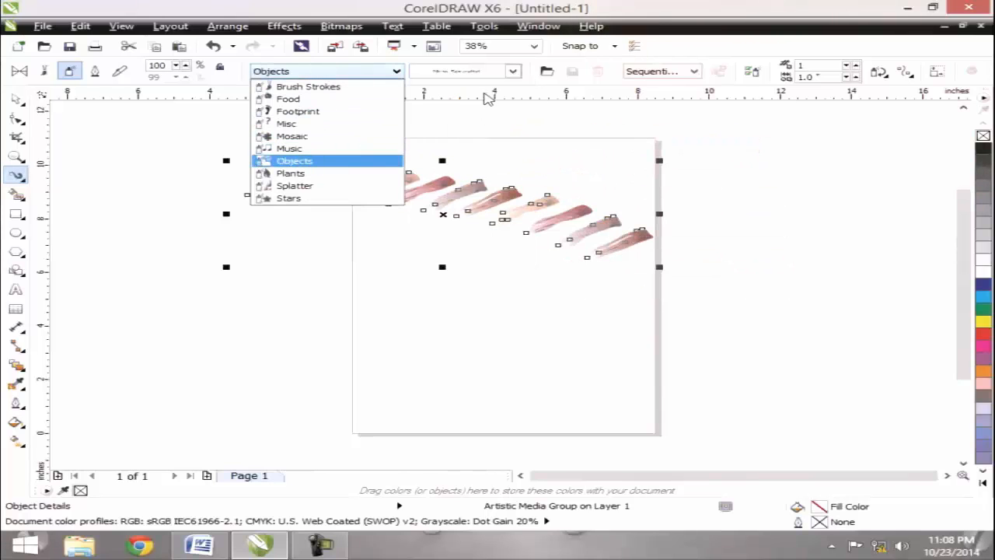
click(509, 72)
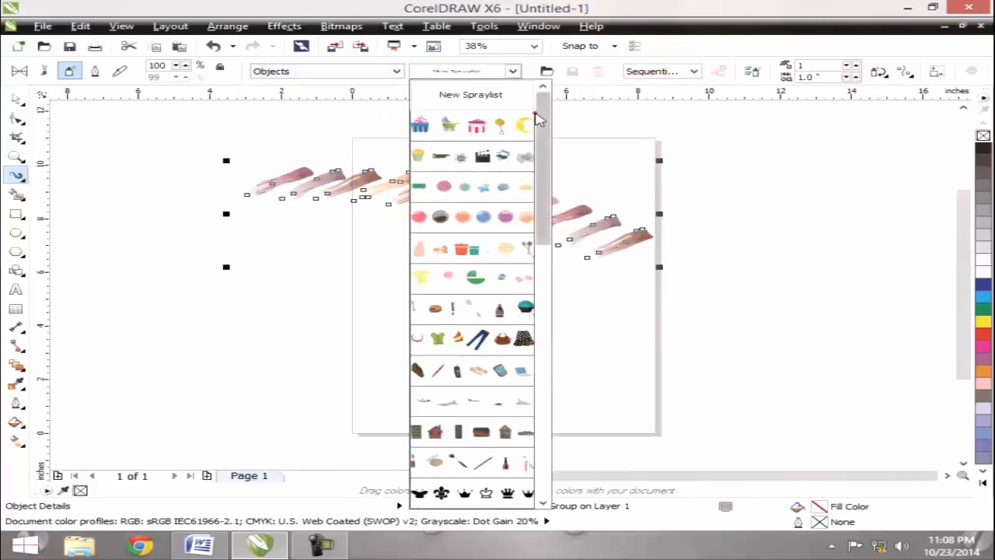
drag(542, 117, 538, 187)
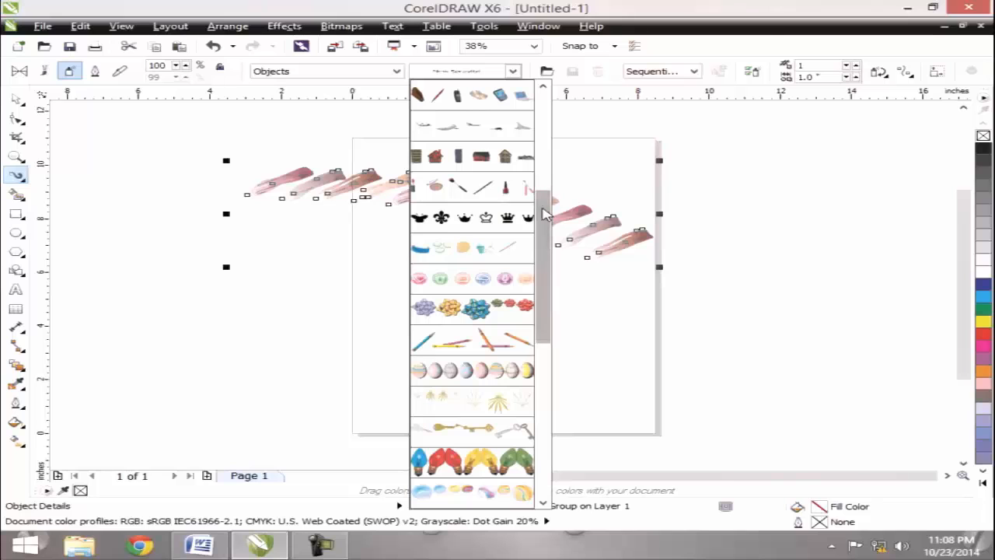
drag(545, 214, 555, 360)
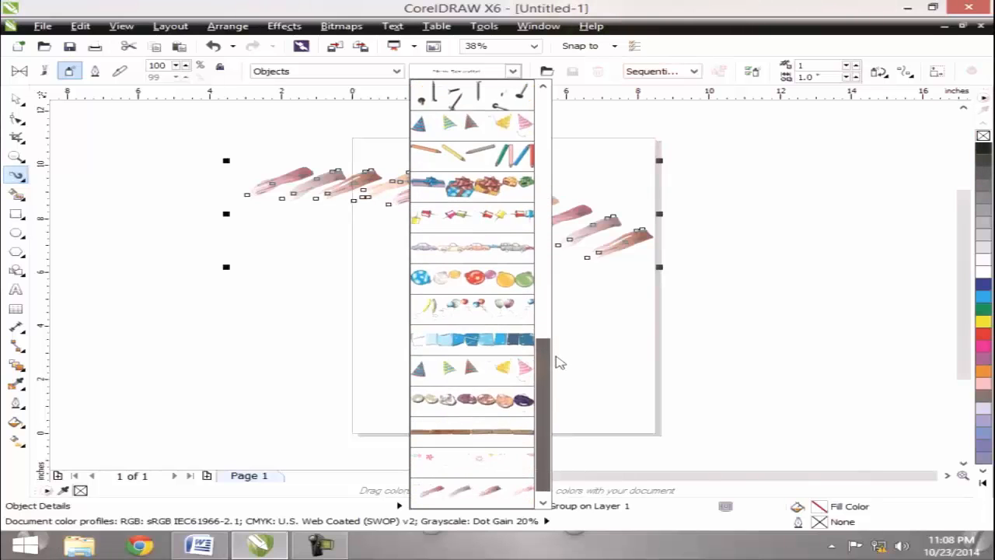
click(472, 311)
mouse_move(180, 302)
mouse_down()
mouse_move(471, 377)
mouse_move(497, 373)
mouse_up()
mouse_move(139, 371)
mouse_down()
mouse_move(447, 437)
mouse_move(505, 431)
mouse_up()
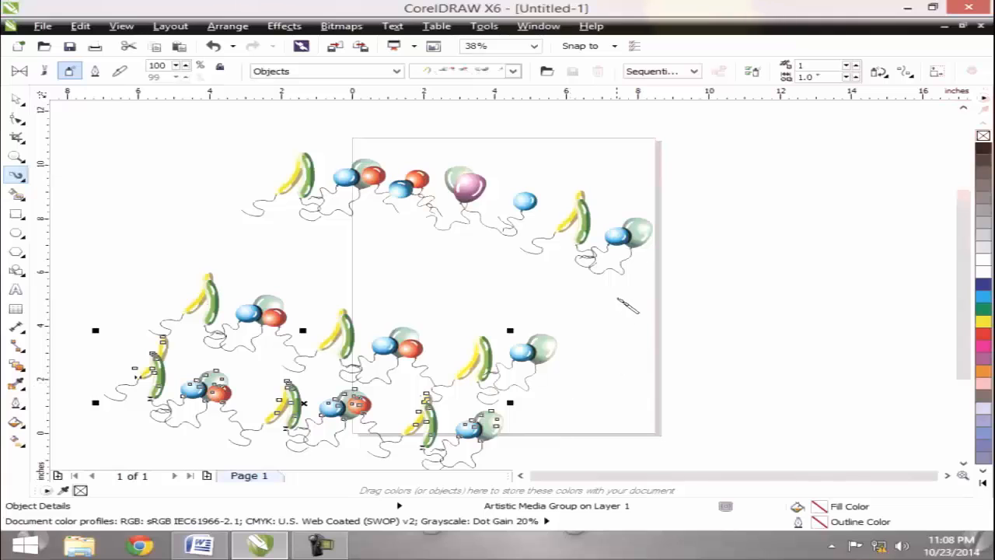
Step: Switch the sprayer category to Plants, and delete all the balloon strokes from the drawing
click(373, 72)
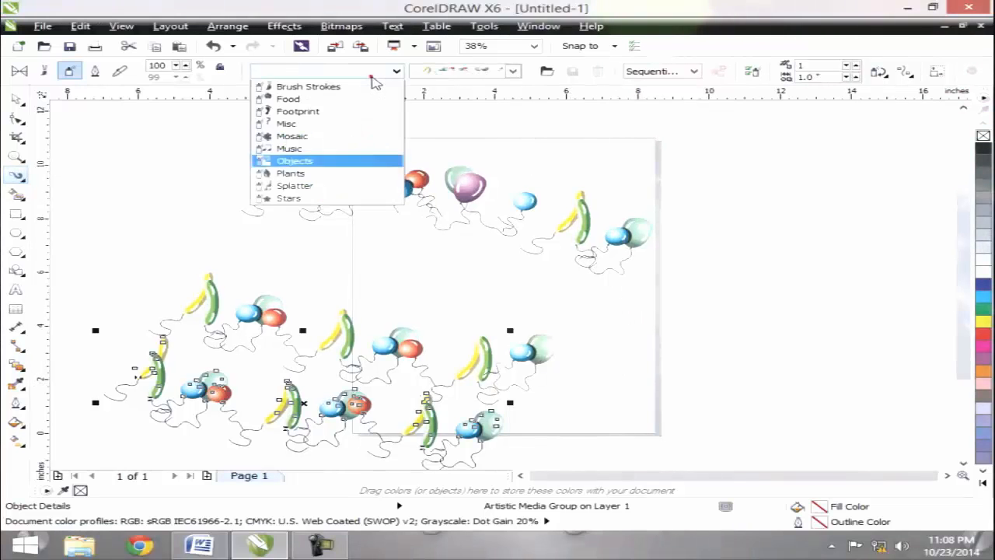
click(288, 174)
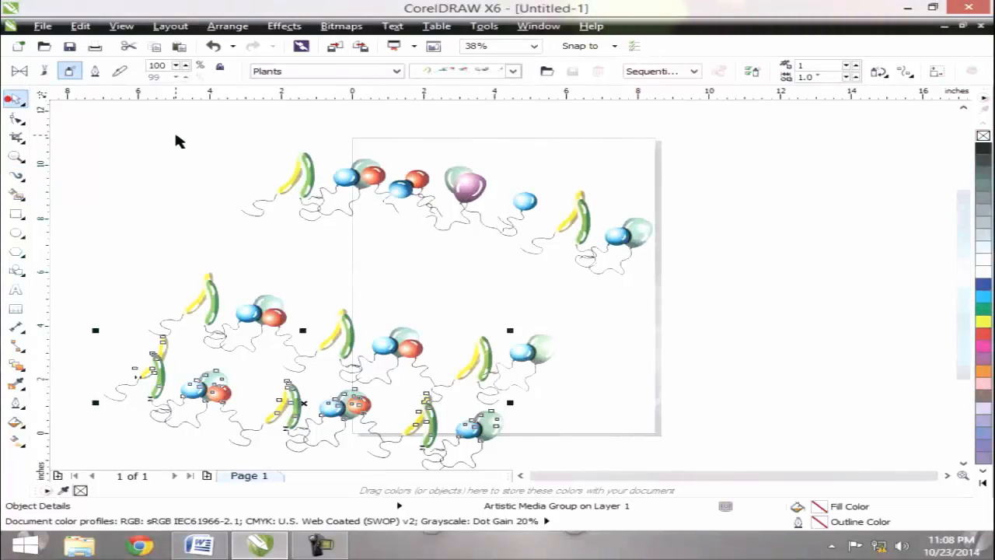
key(space)
key(ctrl+a)
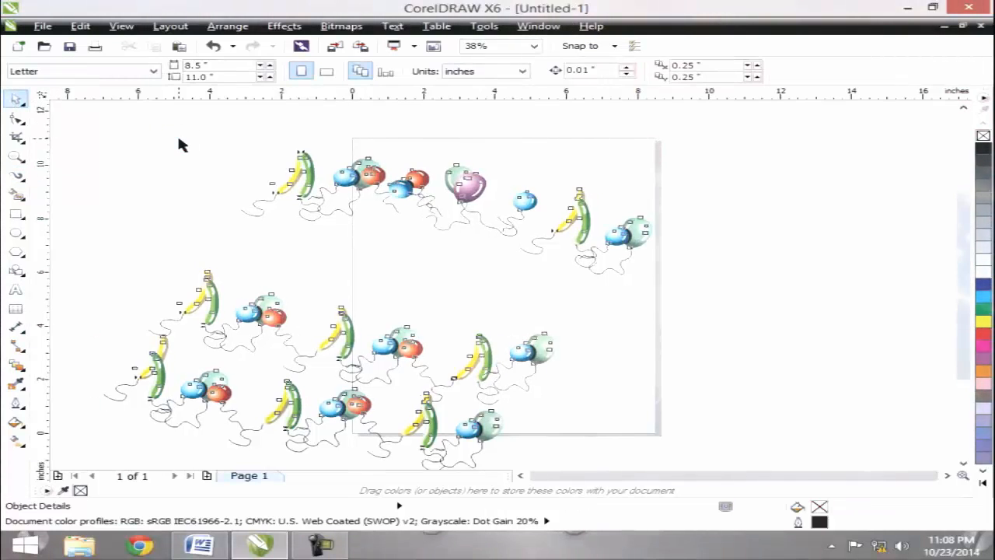
key(Delete)
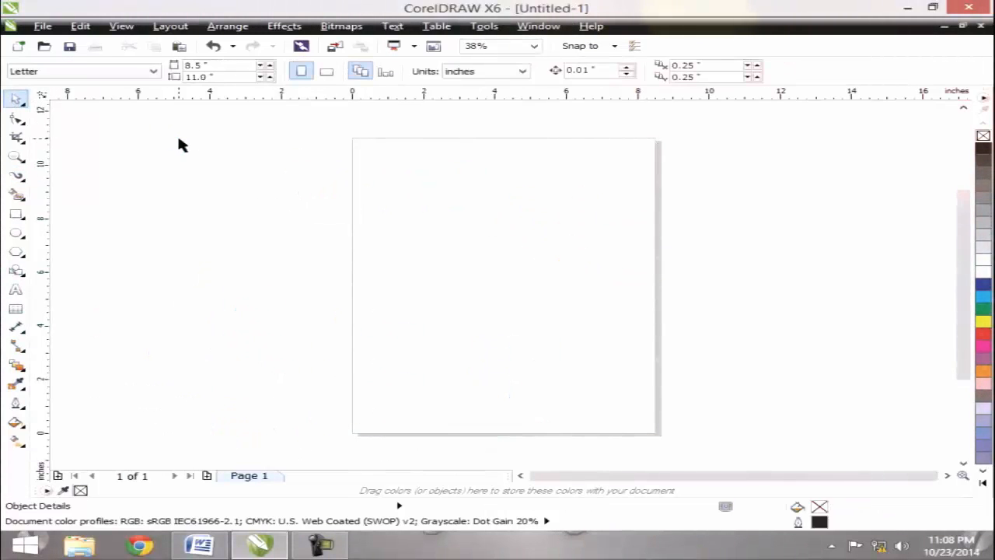
Step: Spray a large looping trail of pastel flowers around the page with a Plants category spraylist, and delete it
click(17, 175)
click(395, 71)
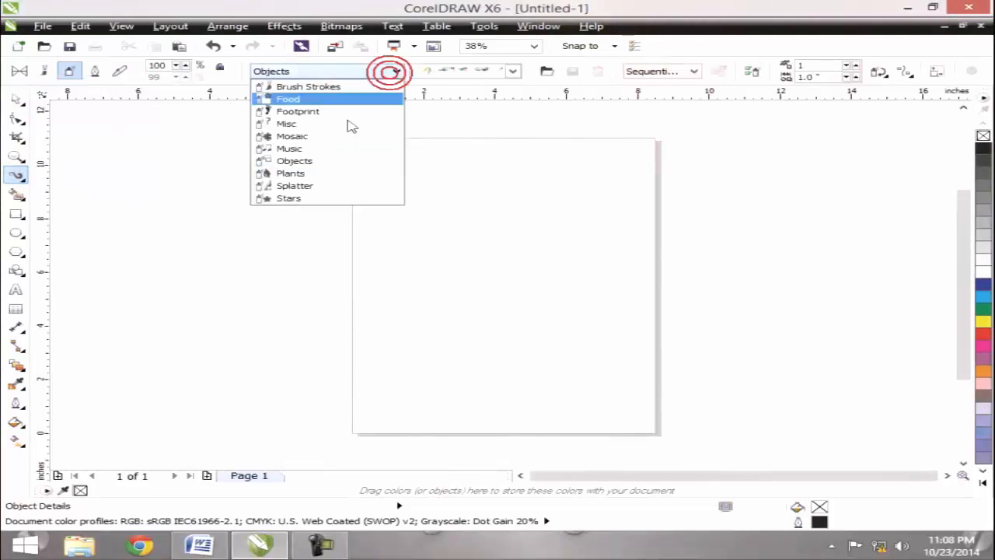
click(301, 171)
click(506, 72)
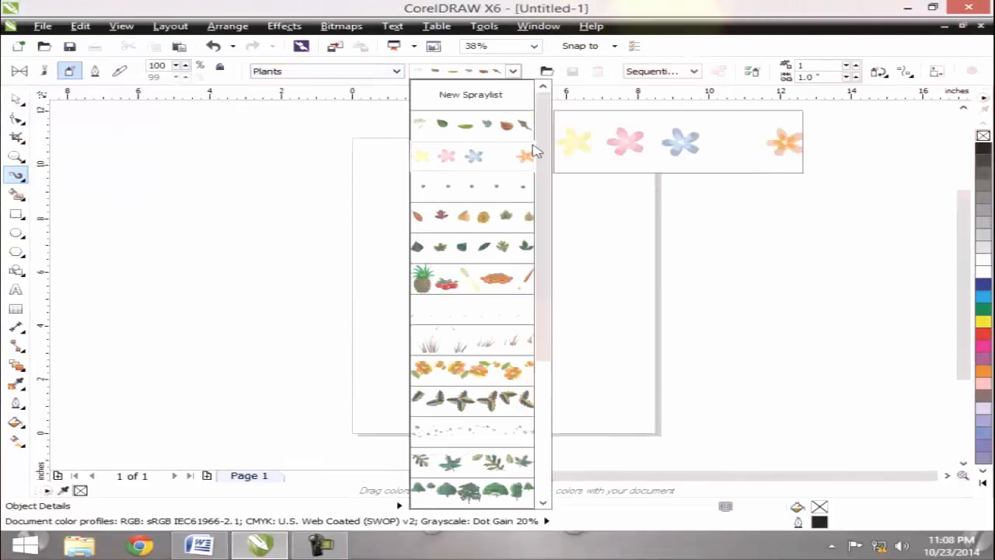
click(528, 154)
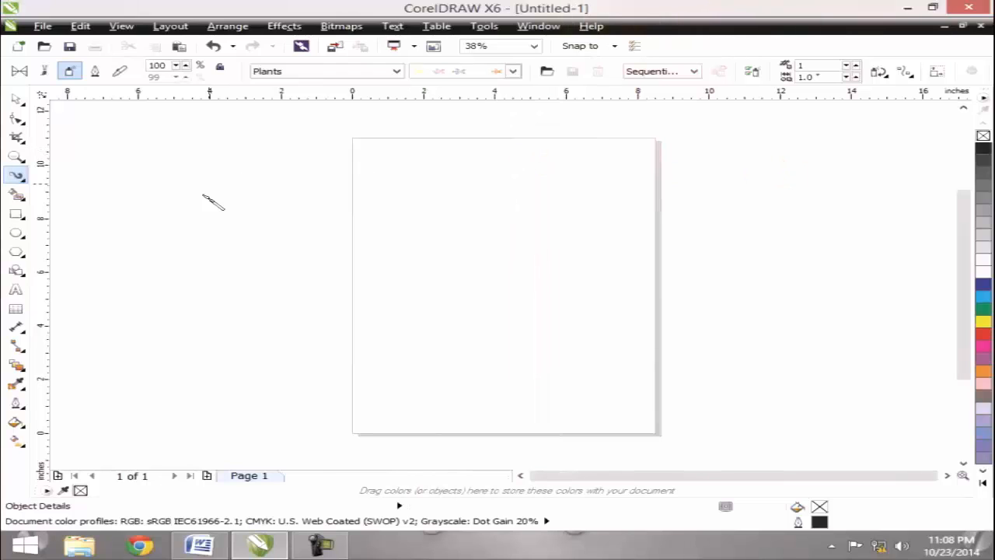
mouse_move(172, 216)
mouse_down()
mouse_move(556, 225)
mouse_move(742, 373)
mouse_move(362, 375)
mouse_move(155, 293)
mouse_move(122, 230)
mouse_up()
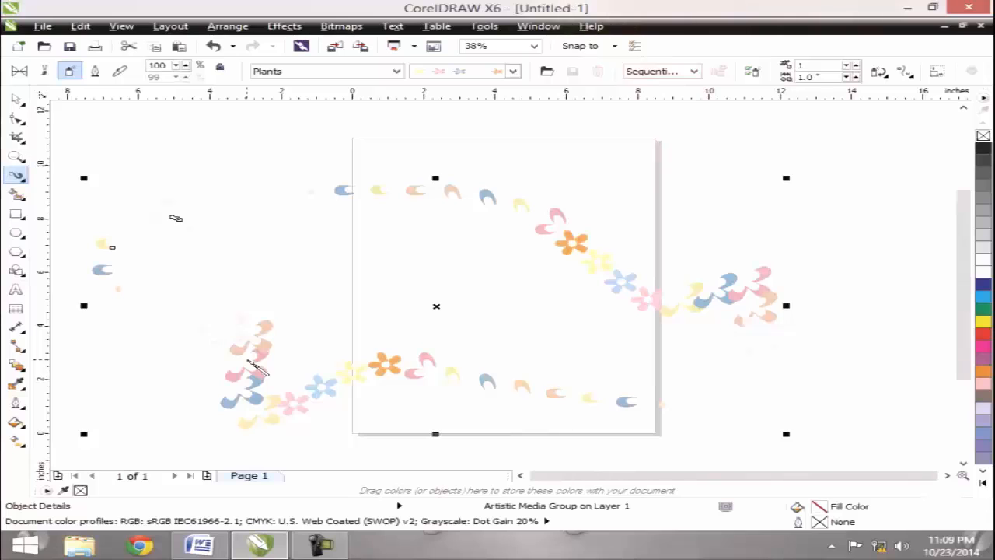
key(Delete)
Step: Look through the remaining Plants spraylists and the spraylists of the Splatter category
click(512, 70)
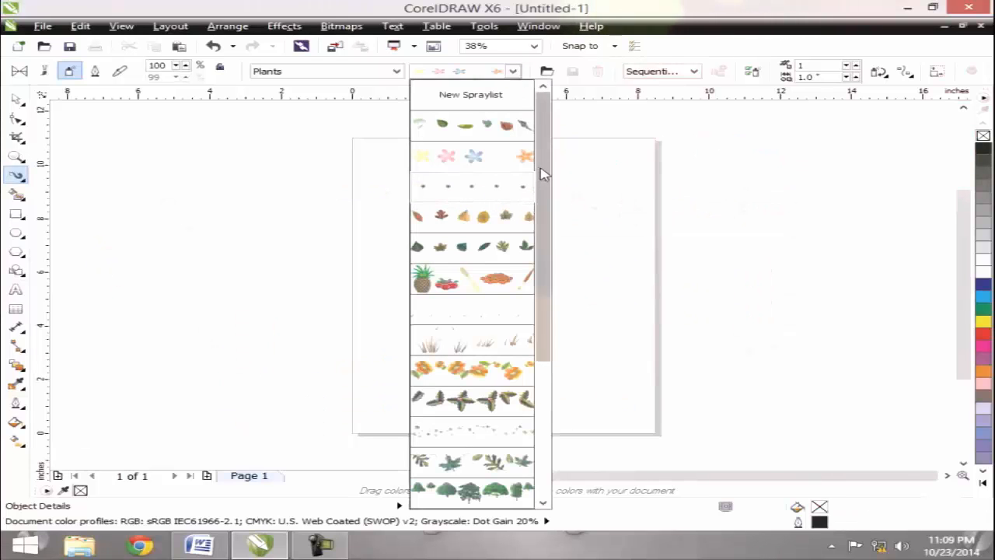
drag(542, 171, 542, 310)
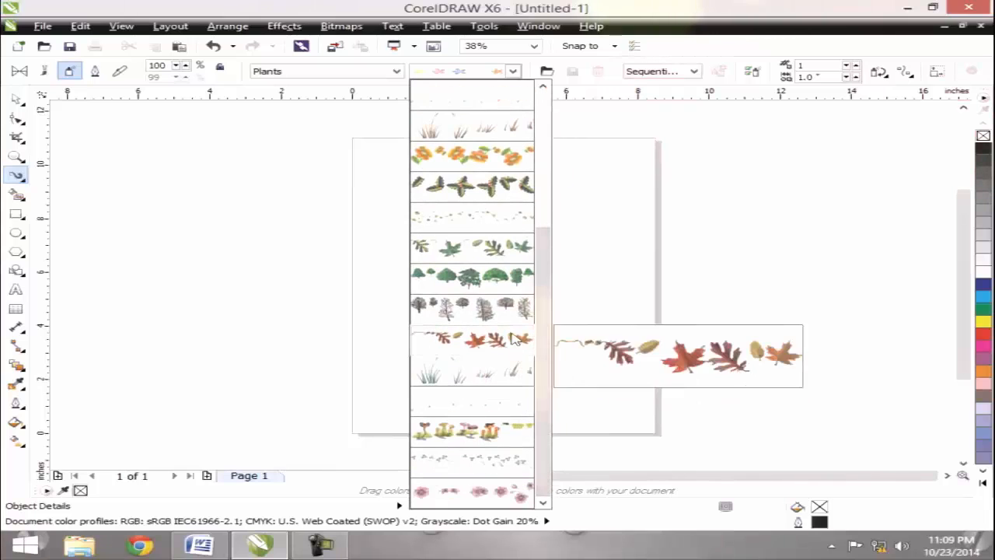
click(275, 73)
click(277, 72)
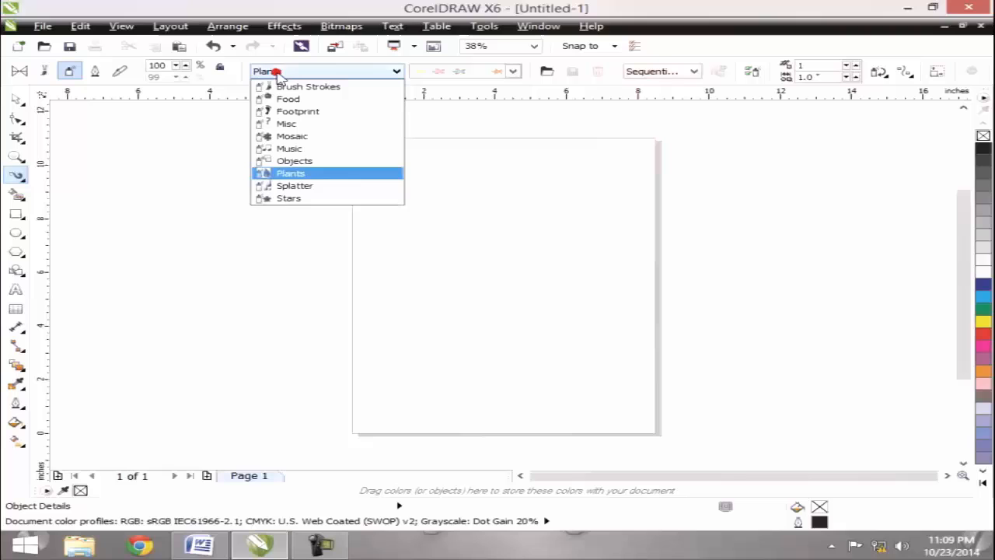
click(300, 190)
click(512, 71)
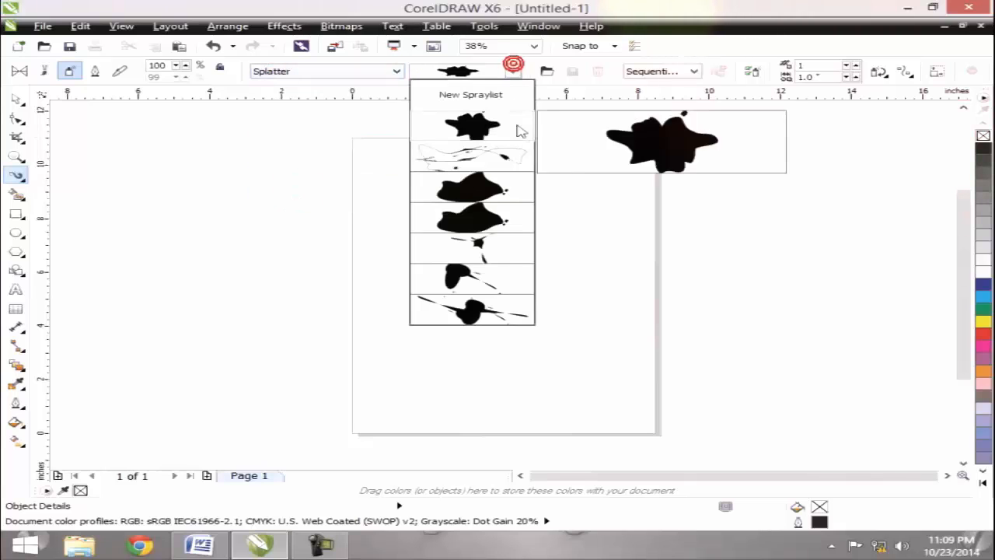
Step: Spray a descending trail of multicoloured stars across the page with a Stars category spraylist, and delete it
click(332, 74)
click(333, 72)
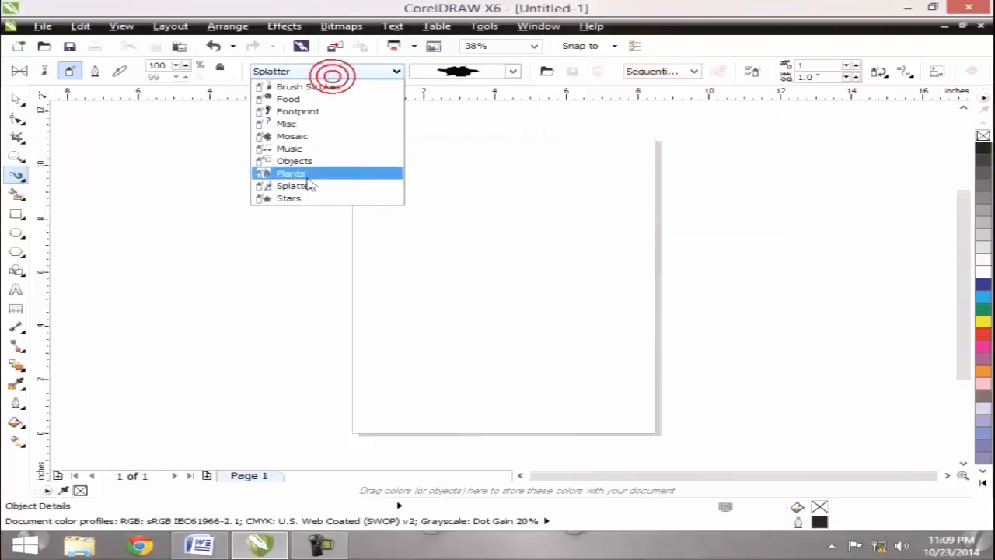
click(323, 199)
click(495, 75)
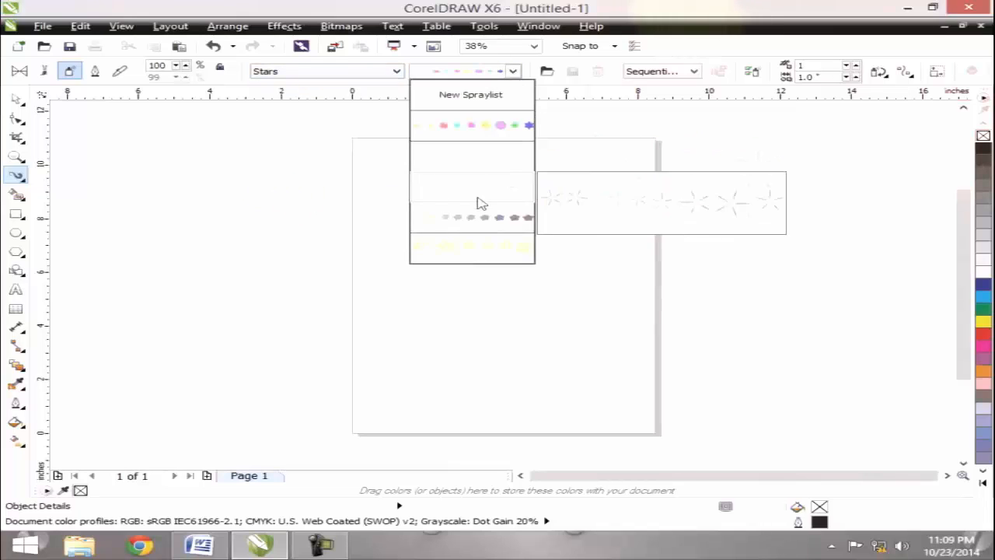
click(459, 152)
mouse_move(390, 200)
mouse_down()
mouse_move(750, 375)
mouse_move(797, 378)
mouse_up()
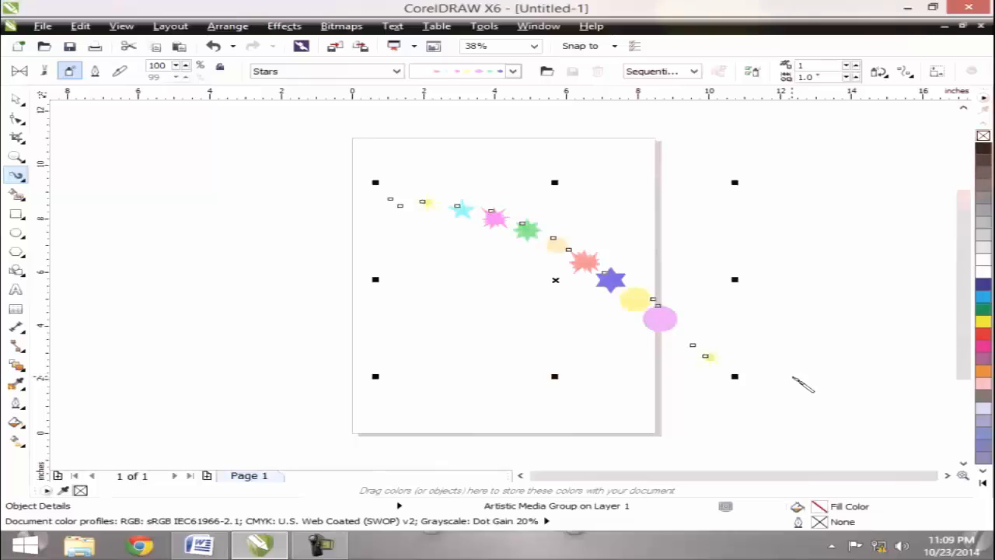
key(Delete)
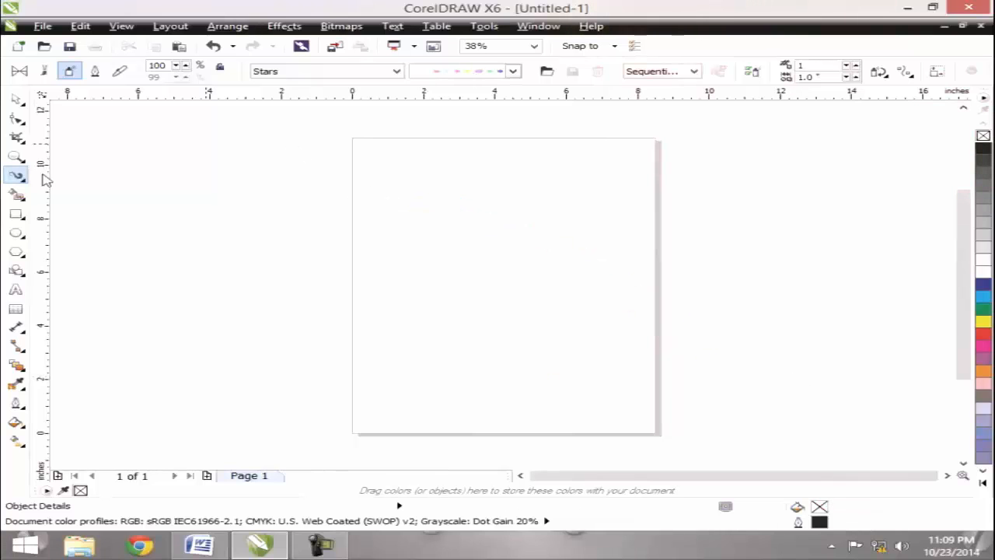
Step: Draw a rectangle about 1.5 by 2 inches outside the page, and delete it
click(15, 213)
drag(119, 210, 172, 262)
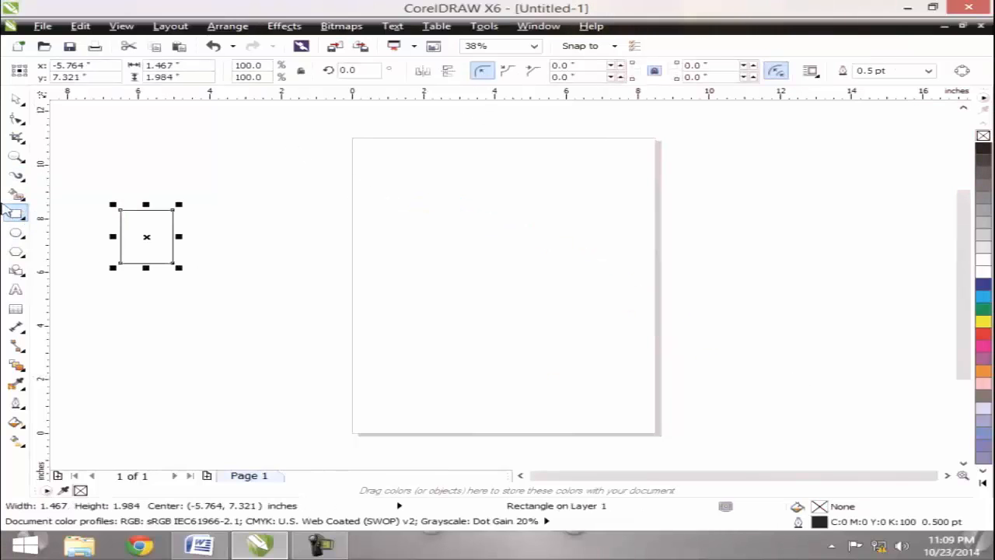
click(15, 103)
click(164, 218)
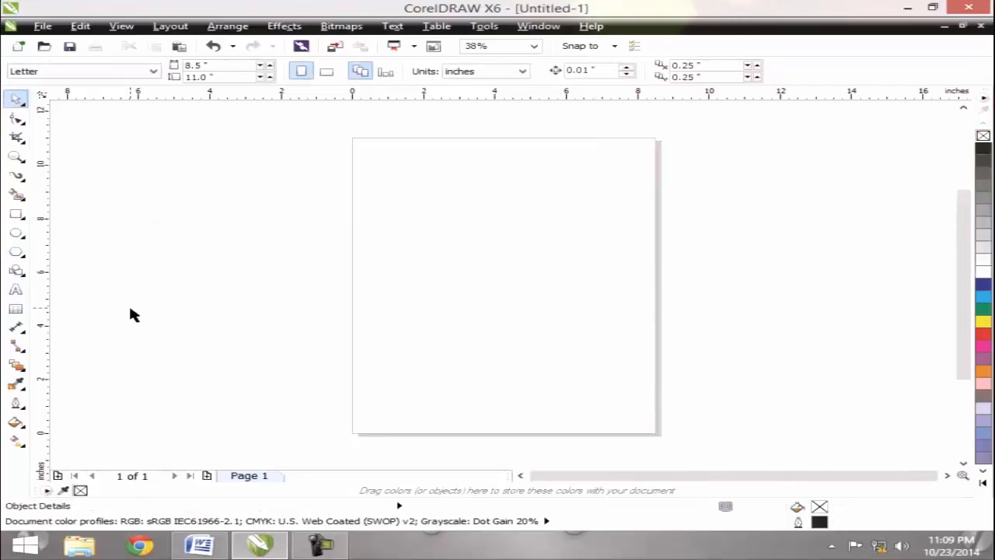
Step: Switch Artistic Media to Calligraphic mode, draw three wavy strokes across the page, and delete them all
click(17, 193)
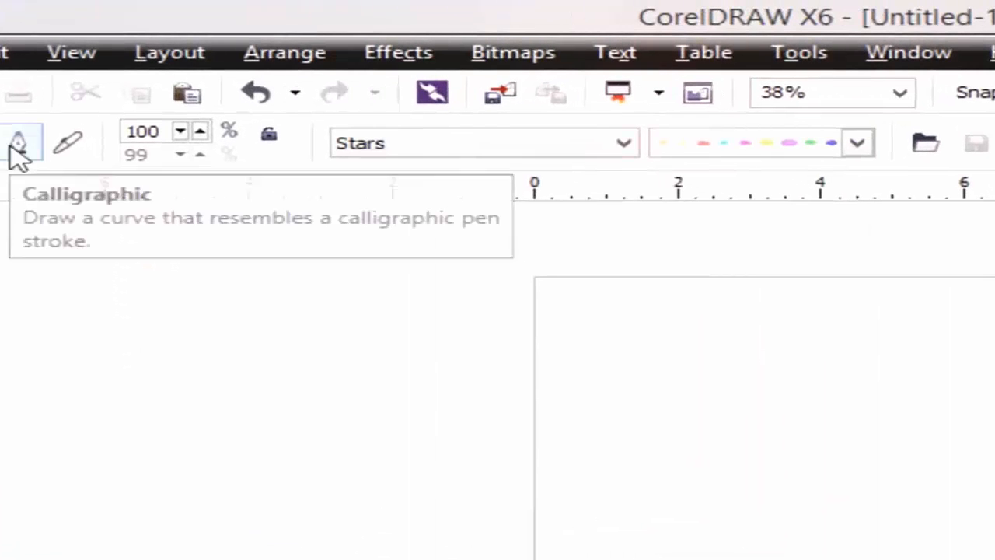
click(17, 144)
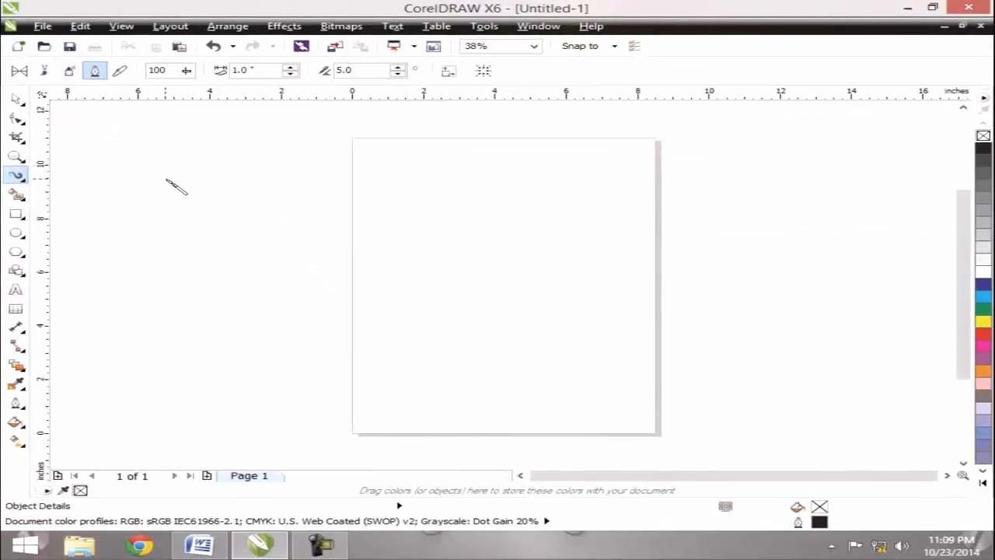
mouse_move(165, 180)
mouse_down()
mouse_move(232, 183)
mouse_move(376, 248)
mouse_move(734, 270)
mouse_up()
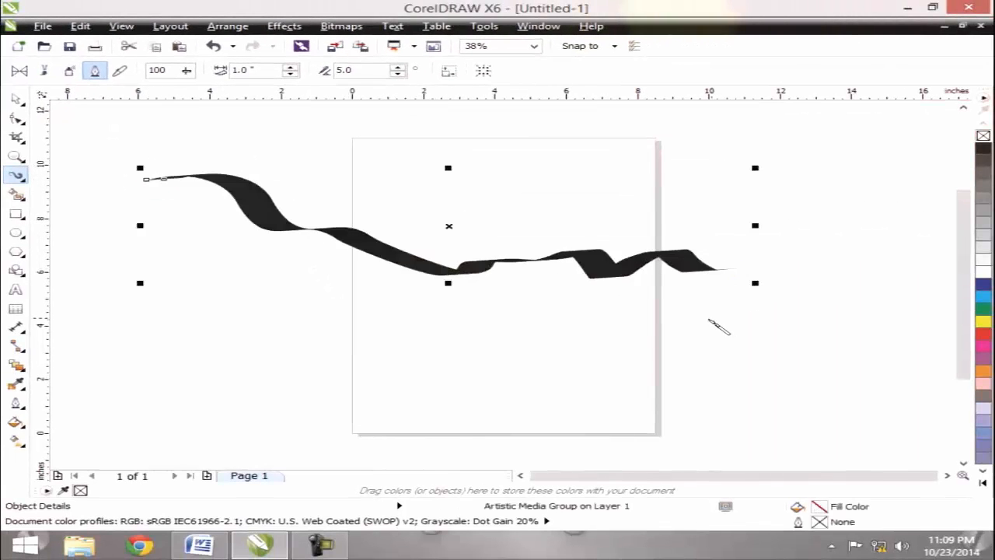
mouse_move(462, 336)
mouse_down()
mouse_move(535, 316)
mouse_move(593, 362)
mouse_up()
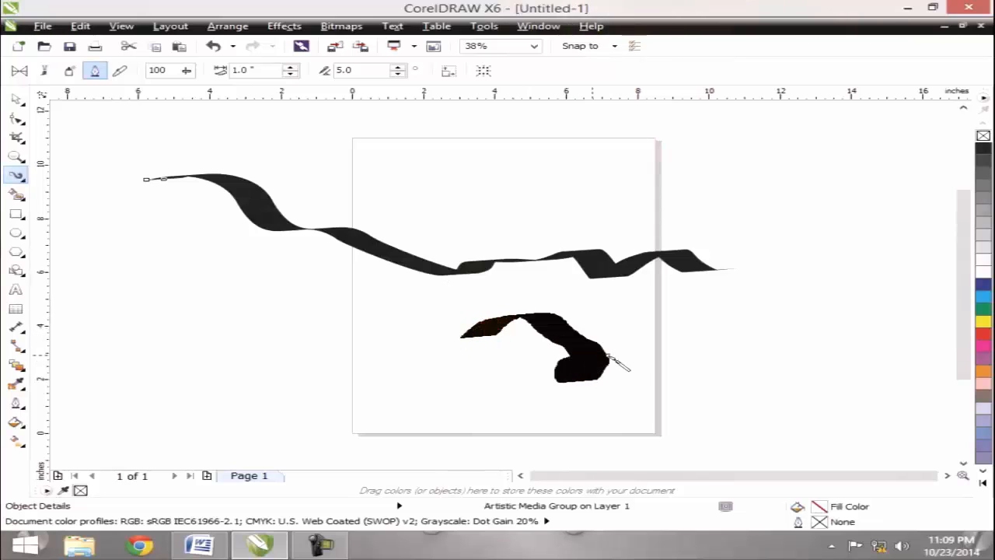
drag(774, 330, 783, 328)
drag(165, 331, 447, 297)
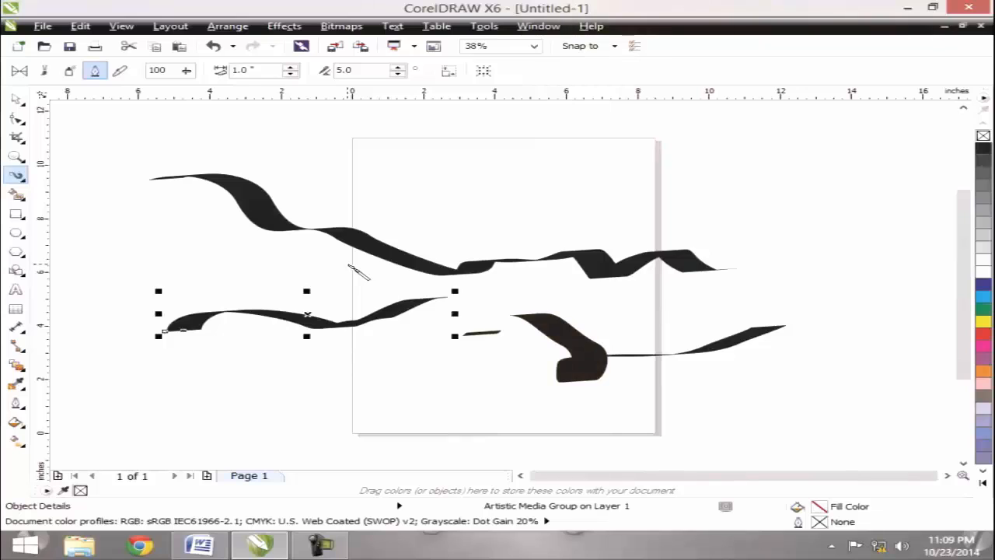
key(ctrl+a)
key(Delete)
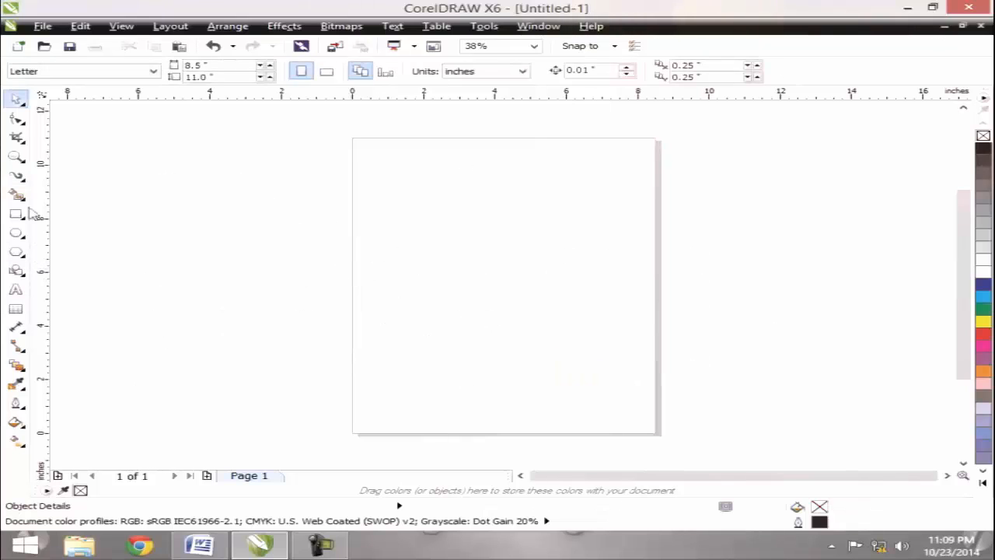
Step: Try a diagonal calligraphic stroke with freehand smoothing at 4, undo it, and set the smoothing back to 100
click(18, 177)
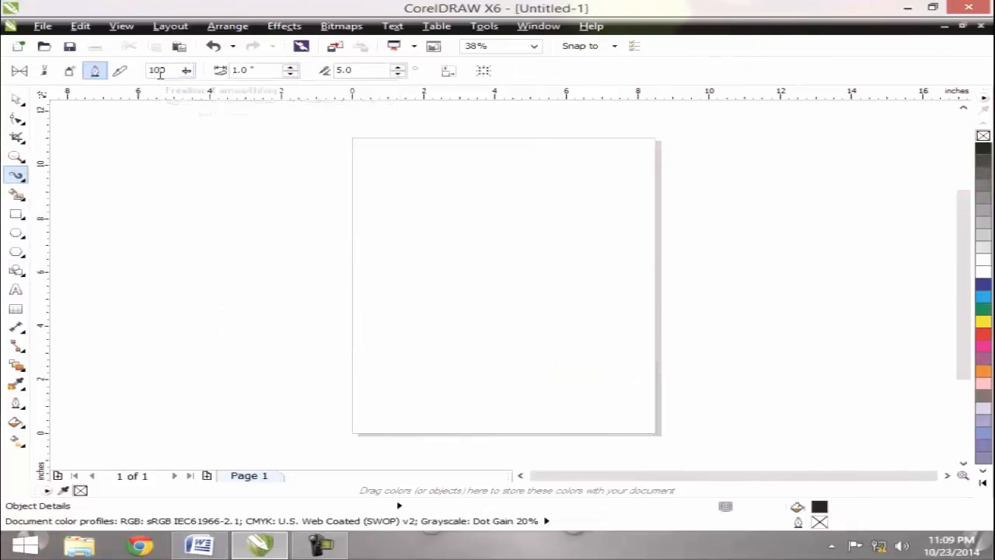
drag(187, 72, 165, 84)
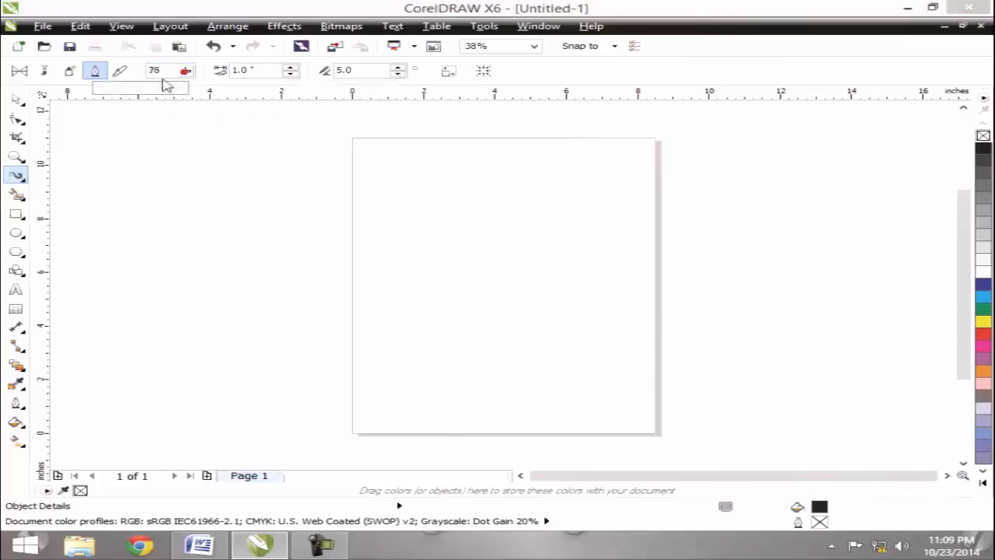
drag(206, 138, 351, 265)
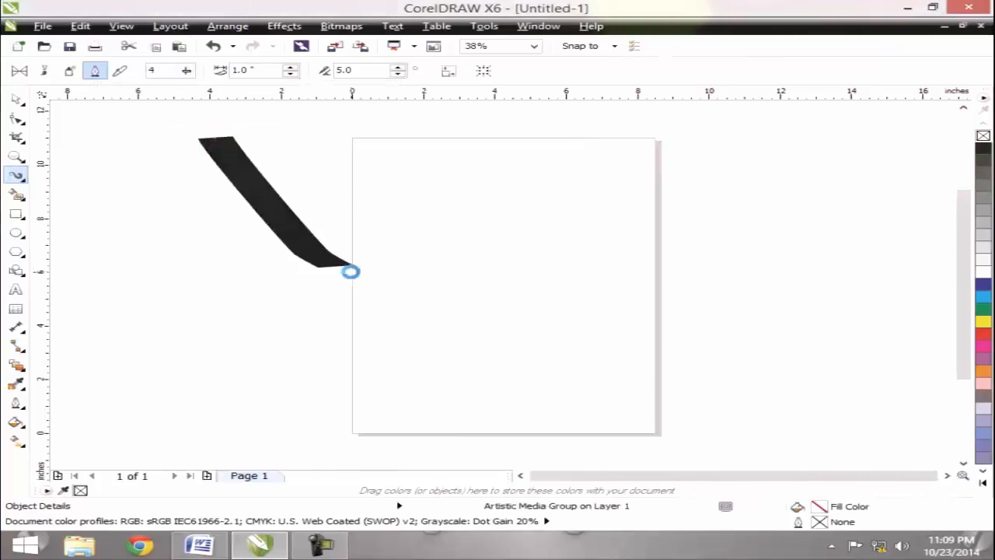
key(ctrl+z)
drag(186, 71, 284, 92)
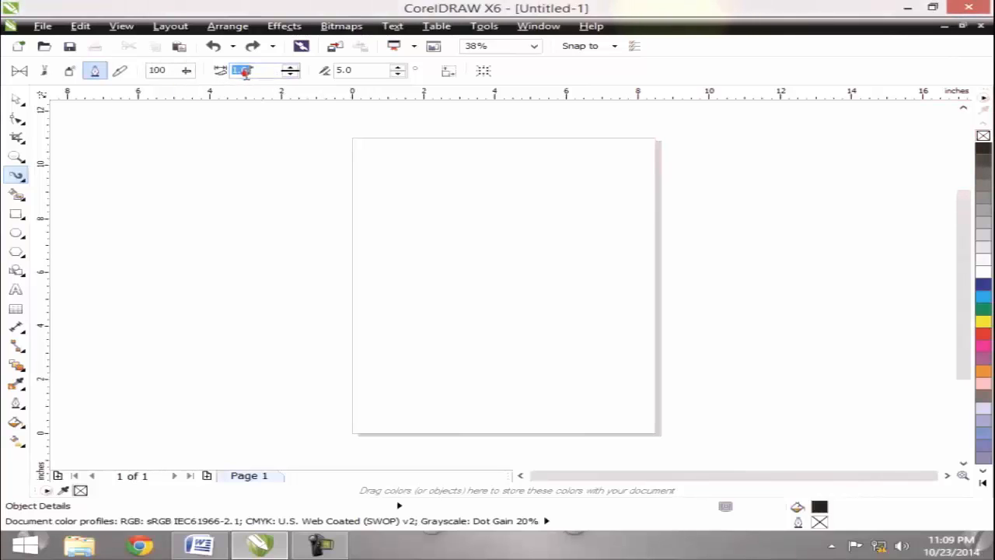
Step: Set the calligraphic stroke width to 3.0 inches and draw two long curved strokes across the page
click(244, 70)
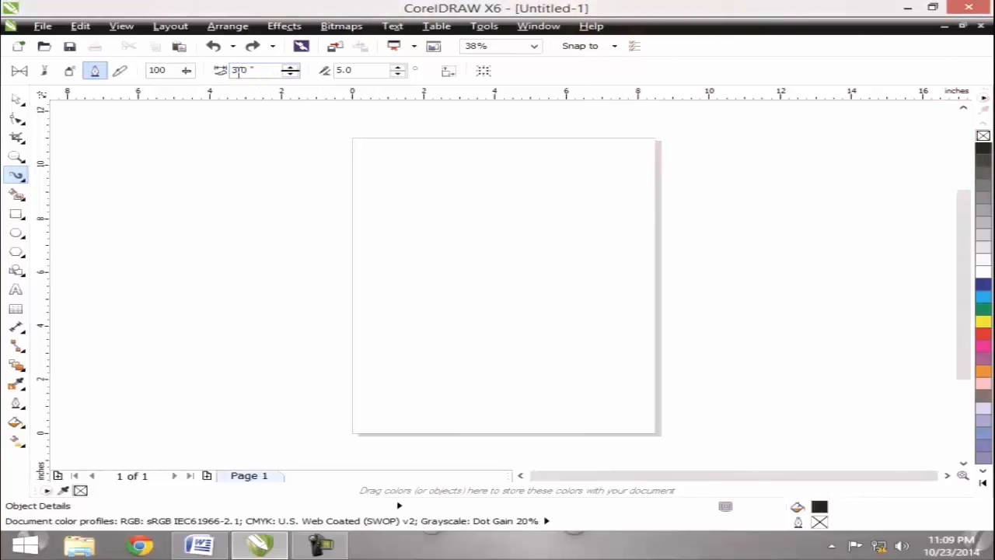
drag(139, 221, 611, 245)
drag(292, 268, 725, 306)
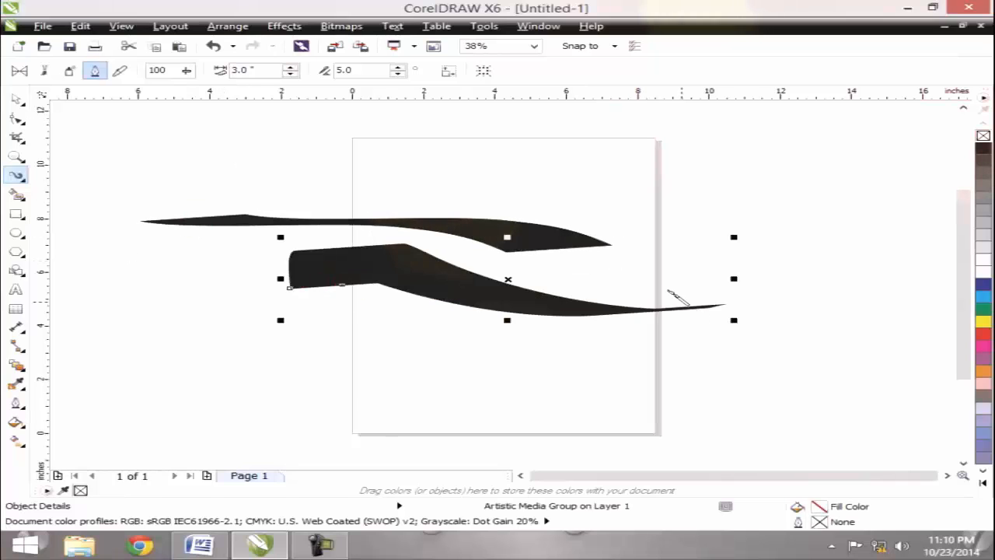
Step: Delete both calligraphic strokes and set the Artistic Media calligraphic angle to 30.0 degrees
key(ctrl+a)
key(Delete)
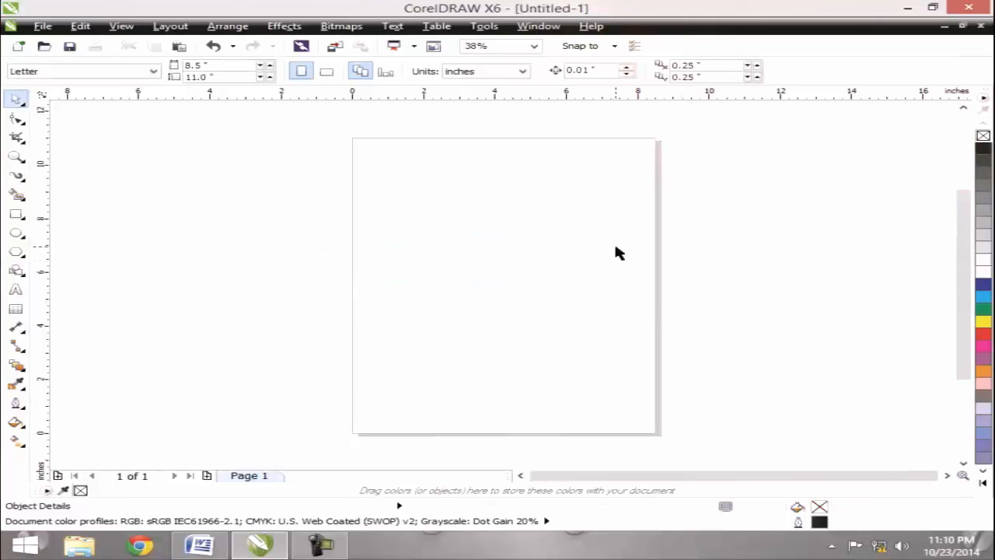
click(28, 177)
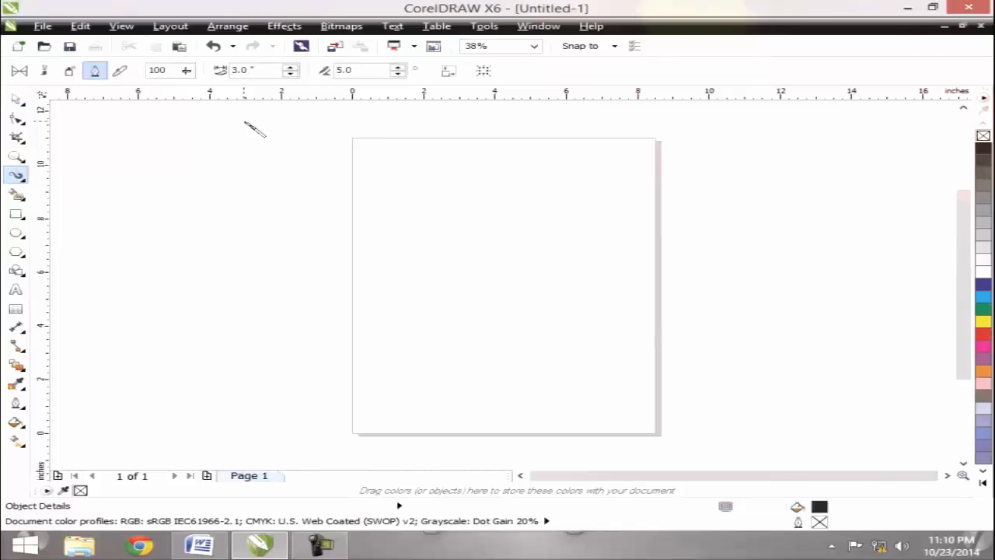
click(365, 70)
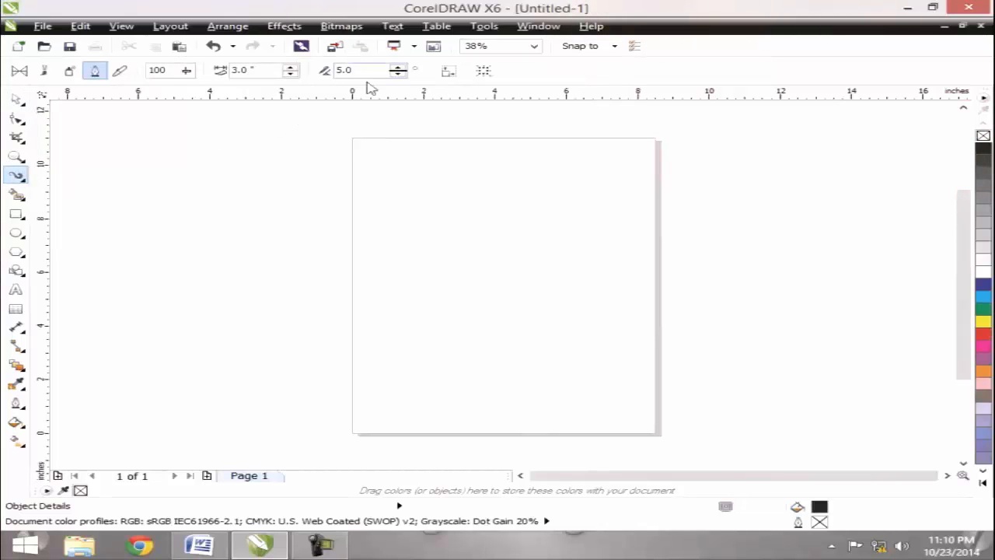
key(Up)
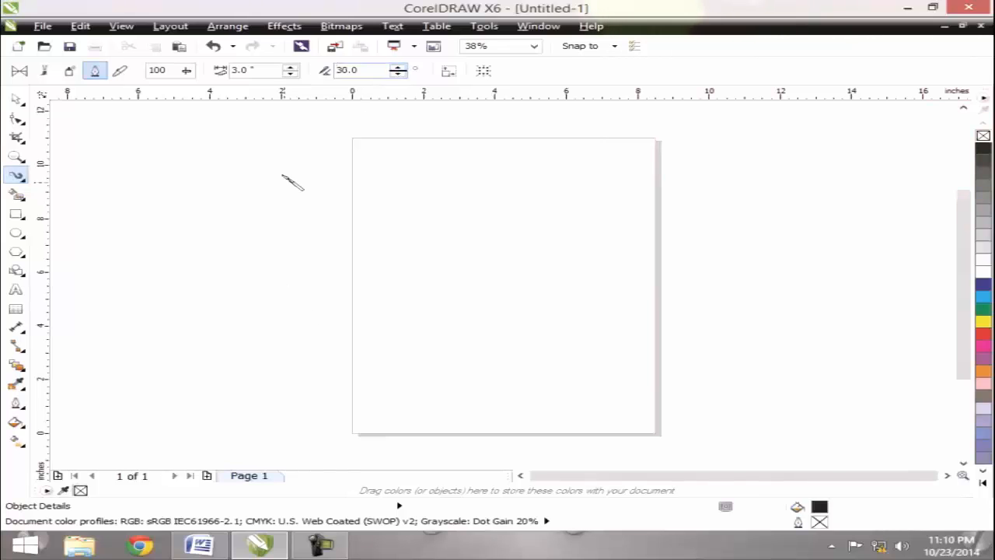
Step: Draw four broad calligraphic strokes of different lengths across and beside the page, and delete them all
mouse_move(224, 196)
mouse_down()
mouse_move(706, 285)
mouse_move(773, 272)
mouse_up()
drag(249, 317, 583, 368)
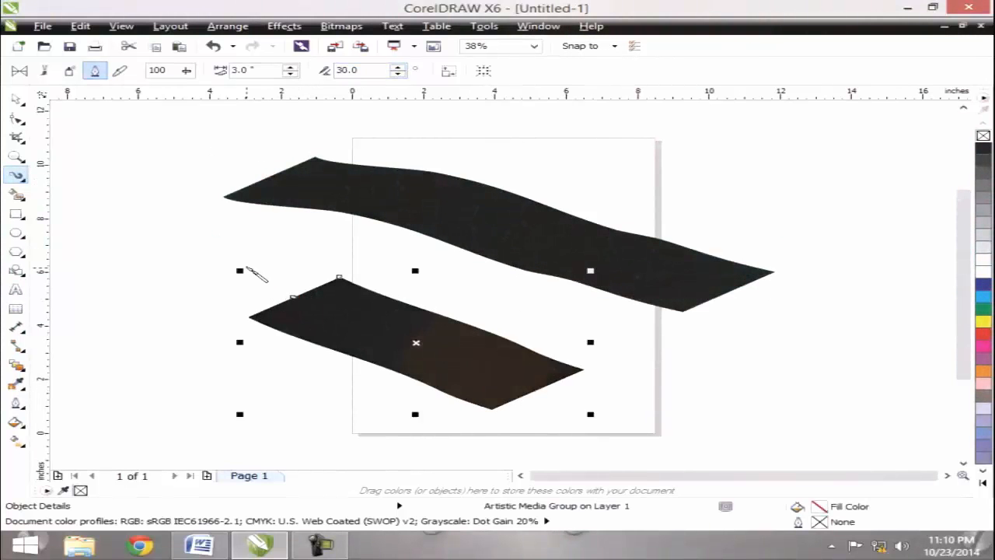
mouse_move(248, 264)
mouse_down()
mouse_move(458, 262)
mouse_move(483, 271)
mouse_up()
drag(644, 180, 733, 203)
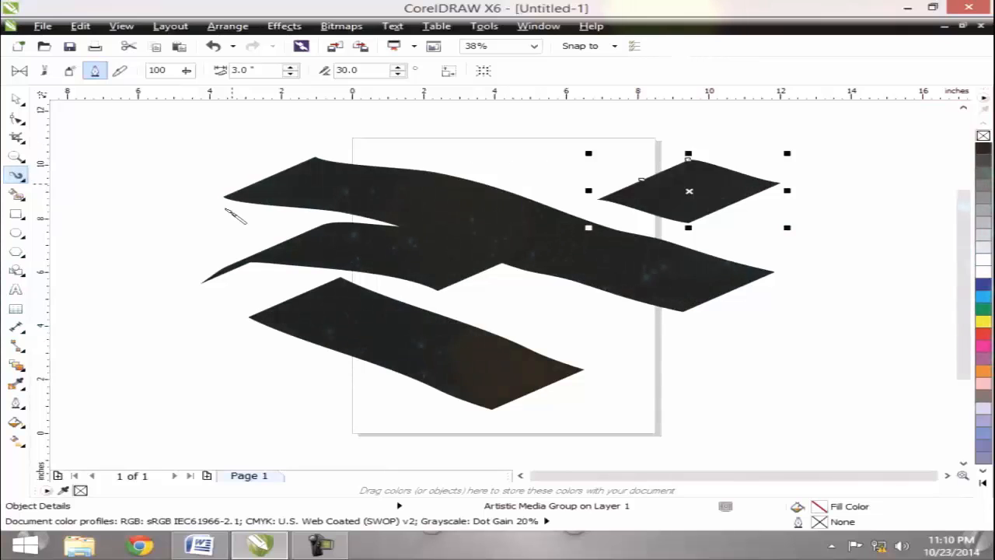
key(ctrl+a)
key(Delete)
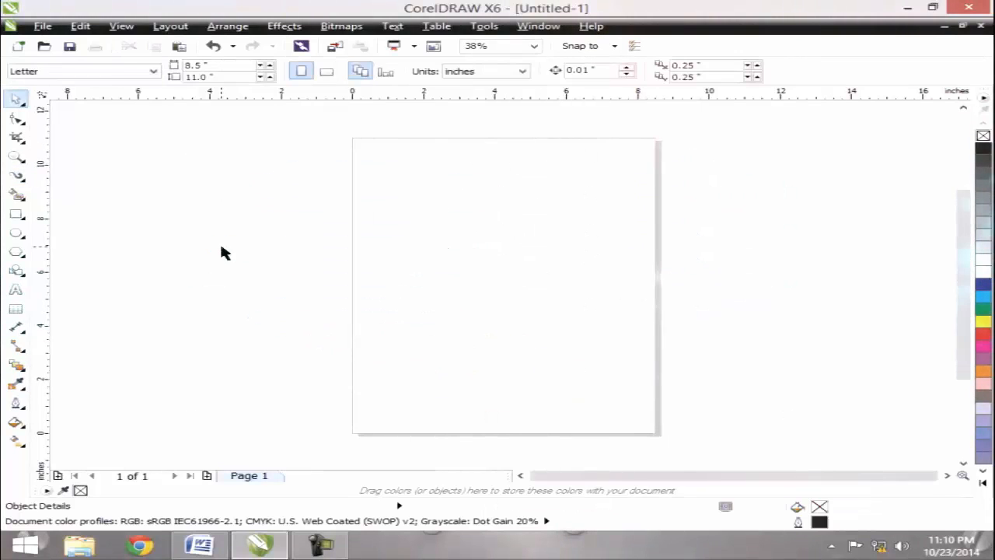
Step: Draw a long calligraphic stroke across the full width of the page, set its angle to 100.0 degrees, and delete it
click(16, 175)
drag(113, 218, 874, 298)
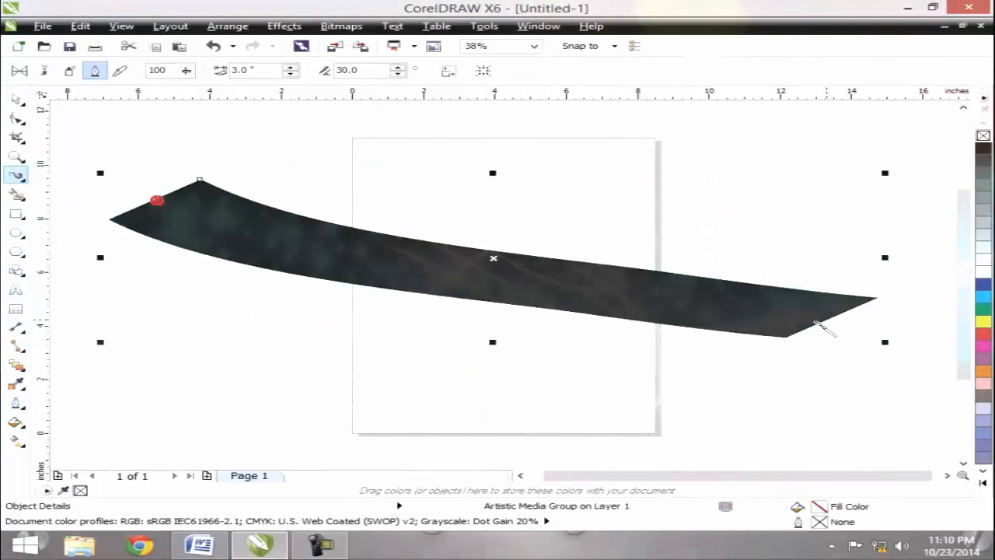
double_click(354, 70)
text(25)
key(Return)
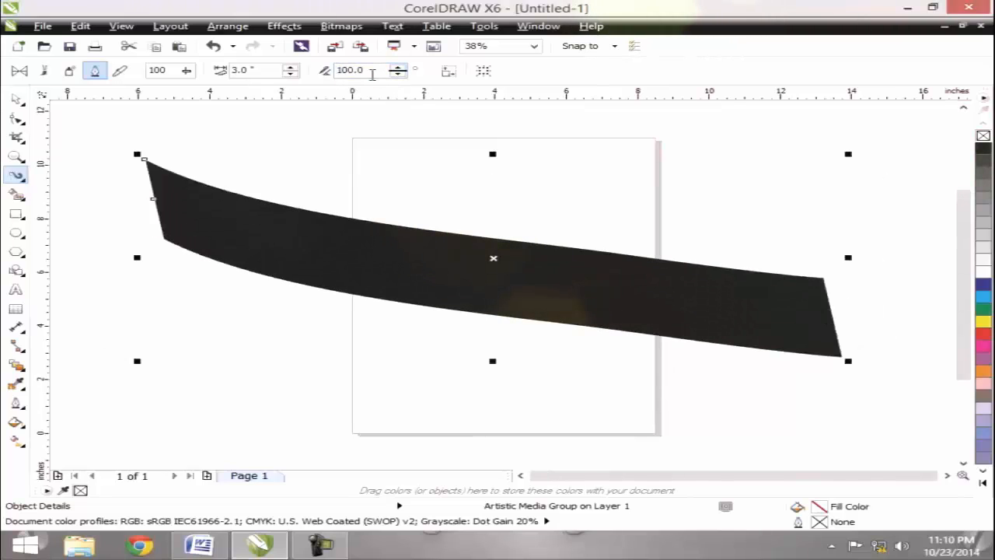
key(Delete)
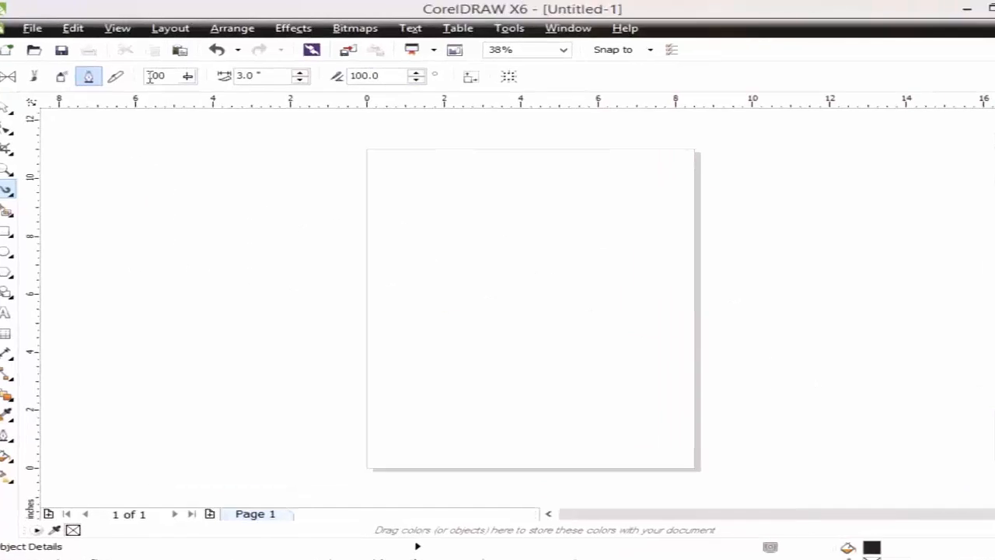
Step: Switch Artistic Media to Pressure mode, draw two thick curved strokes across the page, and delete them
click(115, 76)
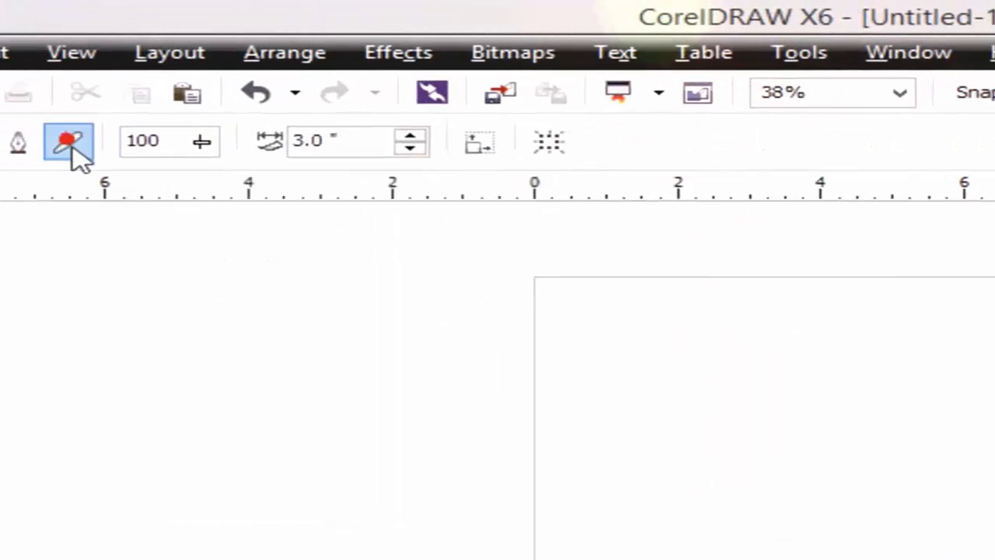
drag(174, 389, 707, 559)
drag(830, 469, 994, 559)
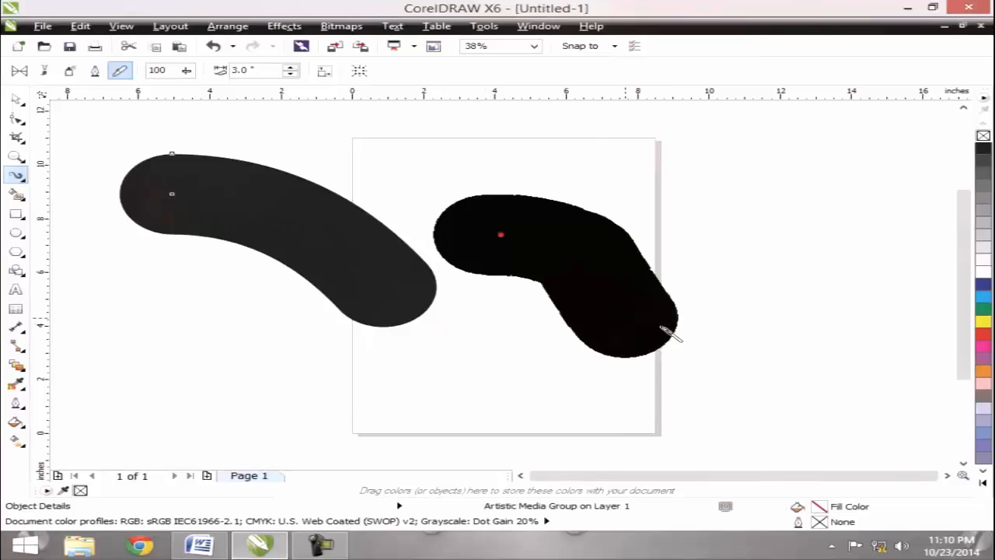
drag(670, 332, 812, 268)
key(ctrl+a)
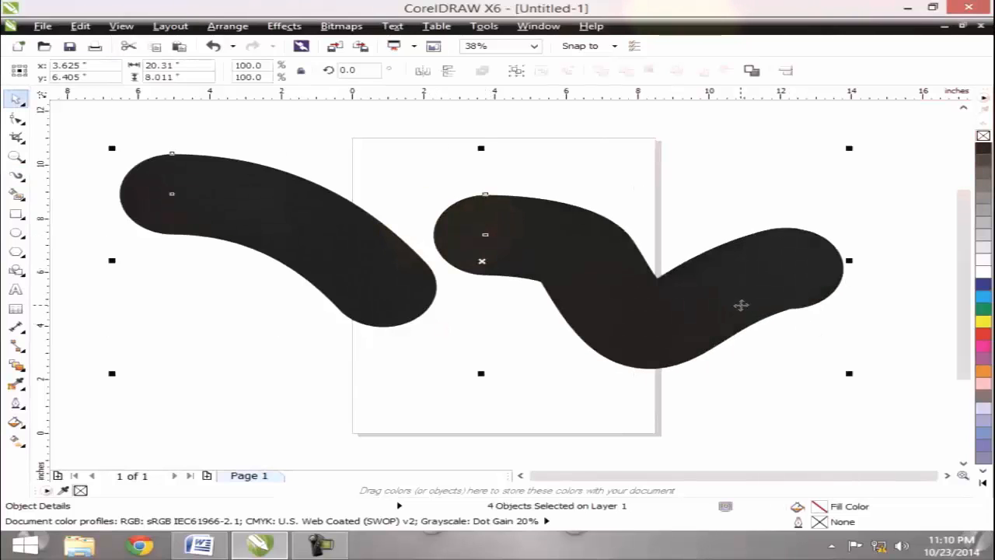
key(Delete)
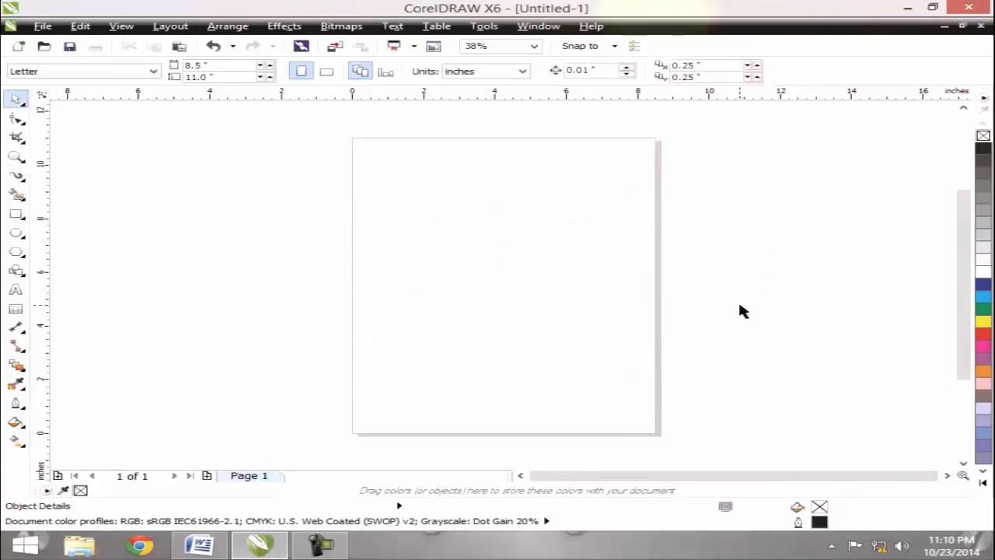
Step: Set the freehand smoothing to 0 and draw a thick curved pressure stroke sloping down onto the page
click(17, 175)
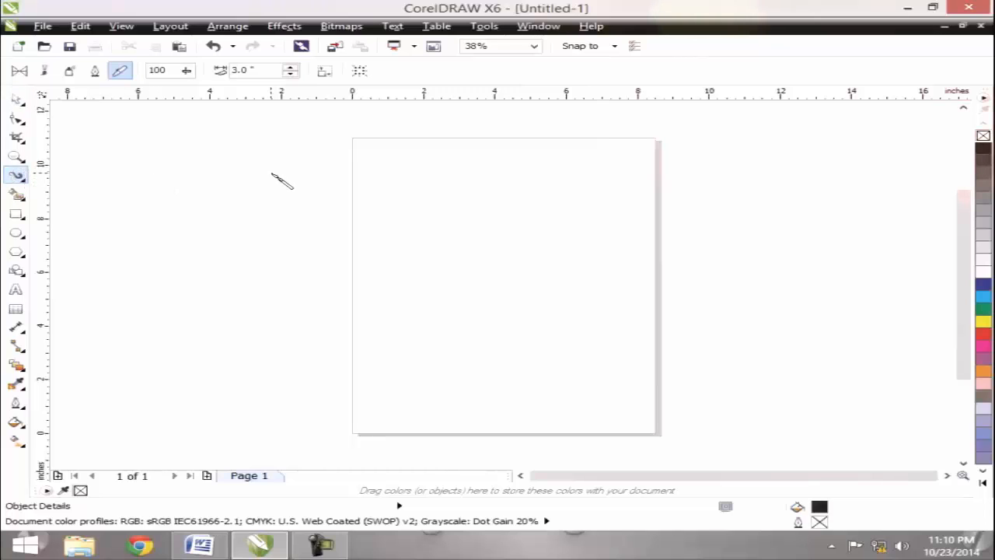
click(184, 70)
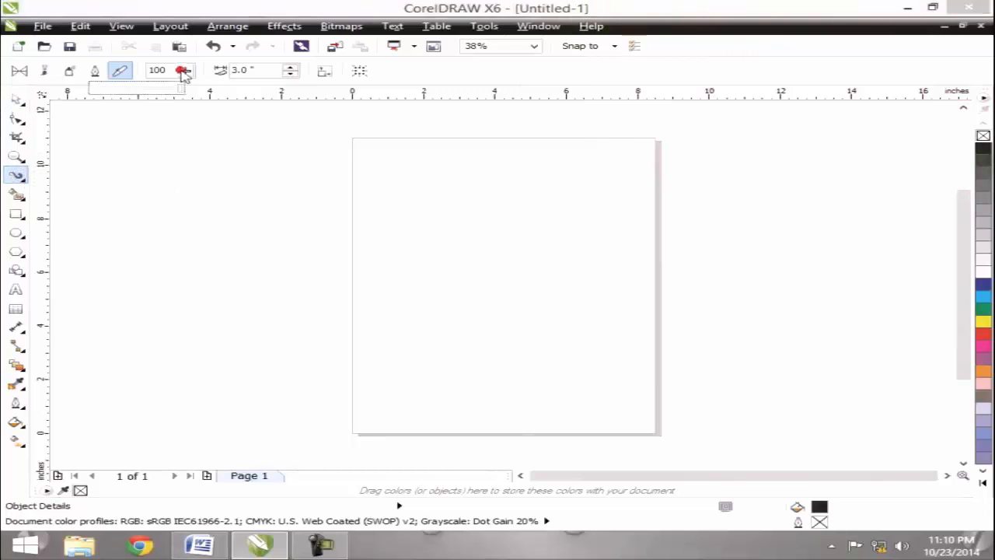
mouse_move(119, 239)
mouse_down()
mouse_move(365, 272)
mouse_move(513, 319)
mouse_up()
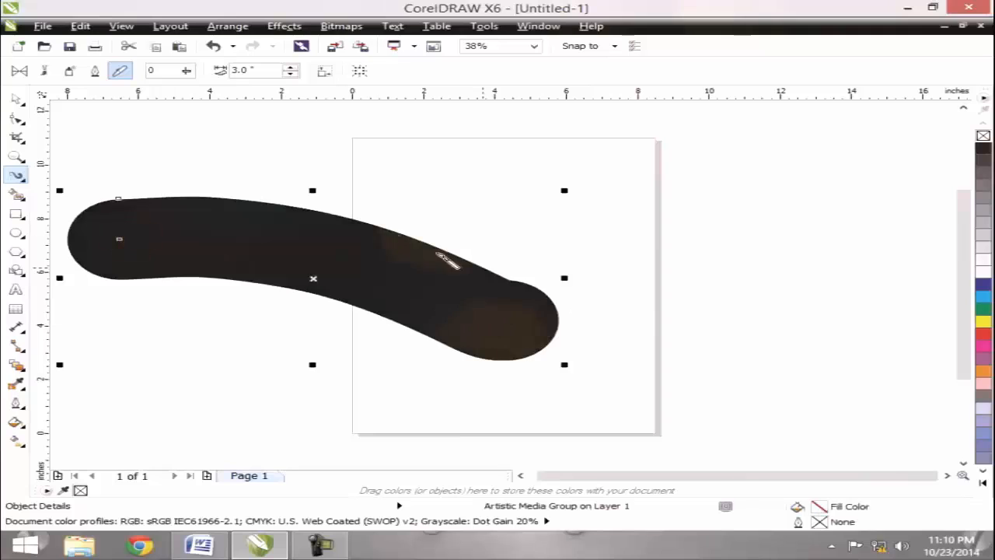
Step: Set the freehand smoothing back to 100, delete the pressure stroke, and reactivate the Artistic Media tool
click(187, 71)
drag(186, 90, 275, 89)
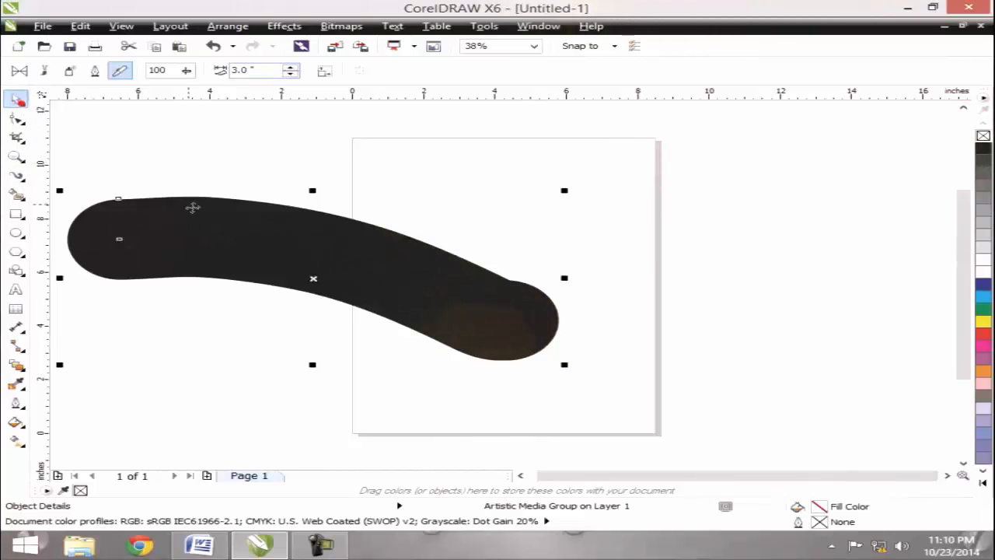
key(Delete)
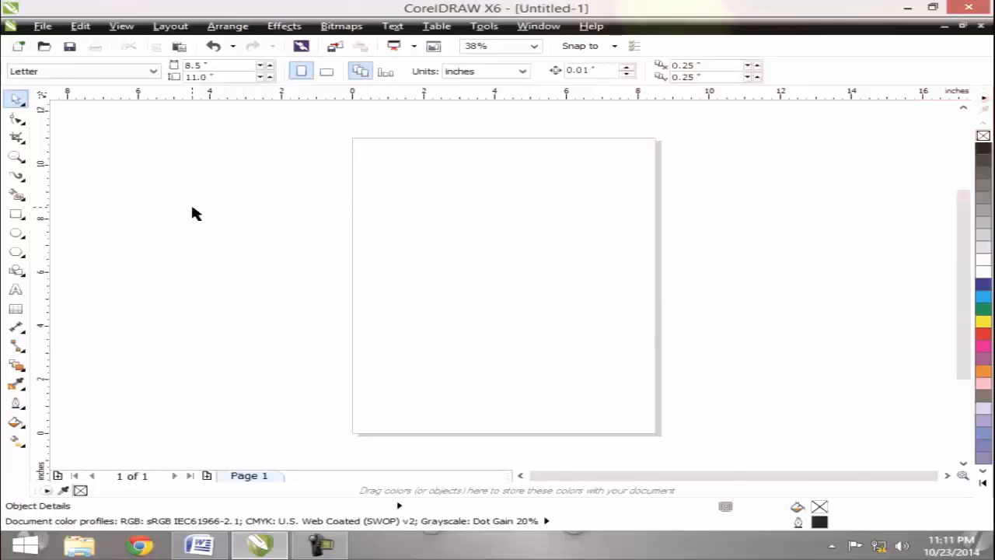
click(19, 179)
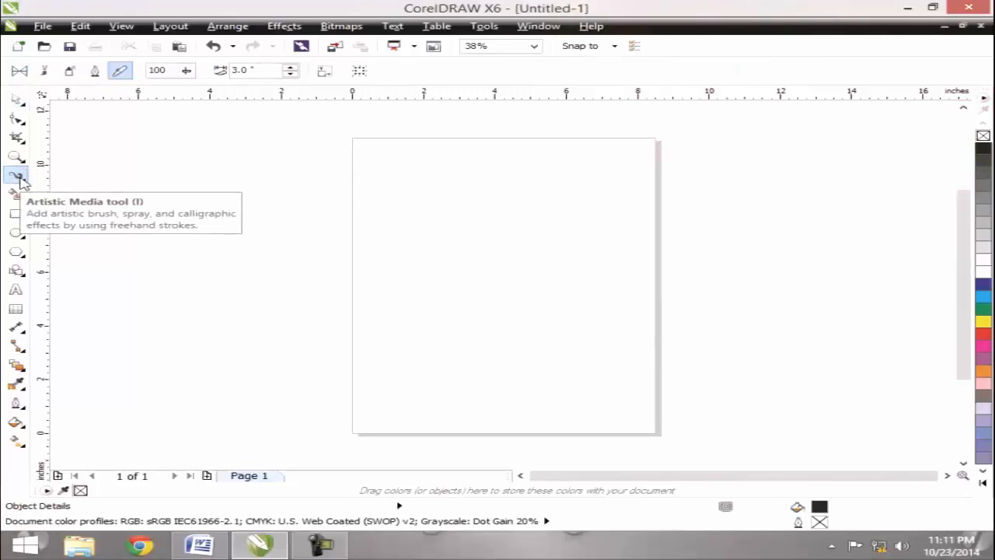